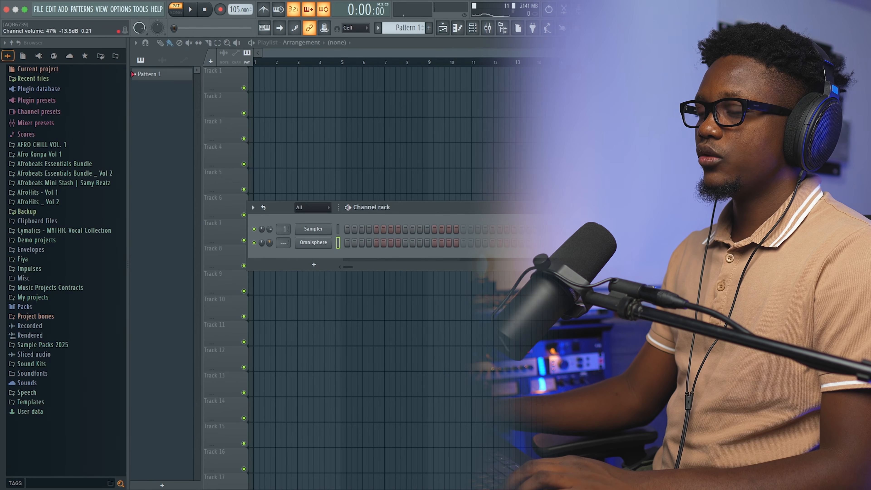
- Open the Omnisphere channel's piano roll and place two-step D5 notes at the start of bars 1 and 2
right_click(331, 241)
click(357, 244)
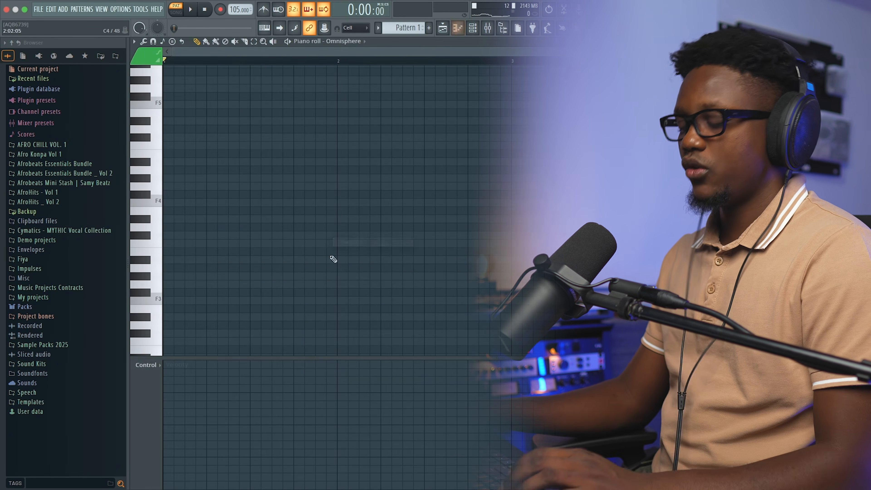
click(150, 118)
drag(167, 123, 166, 130)
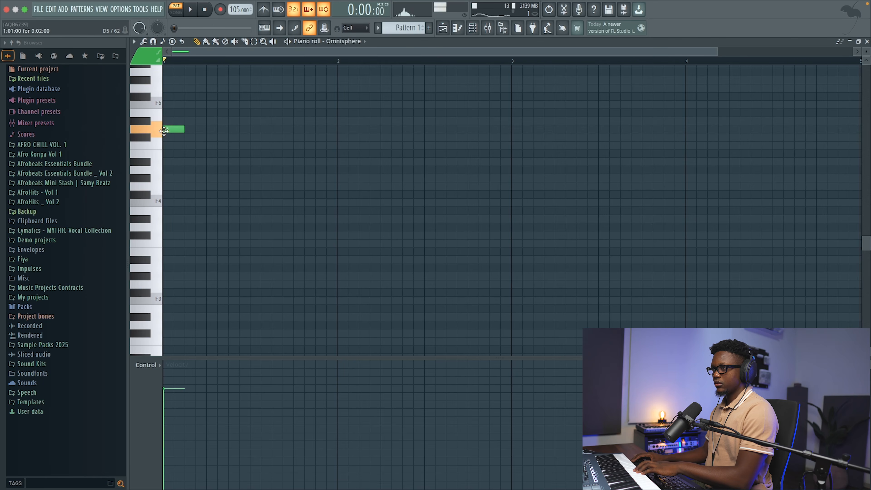
click(342, 129)
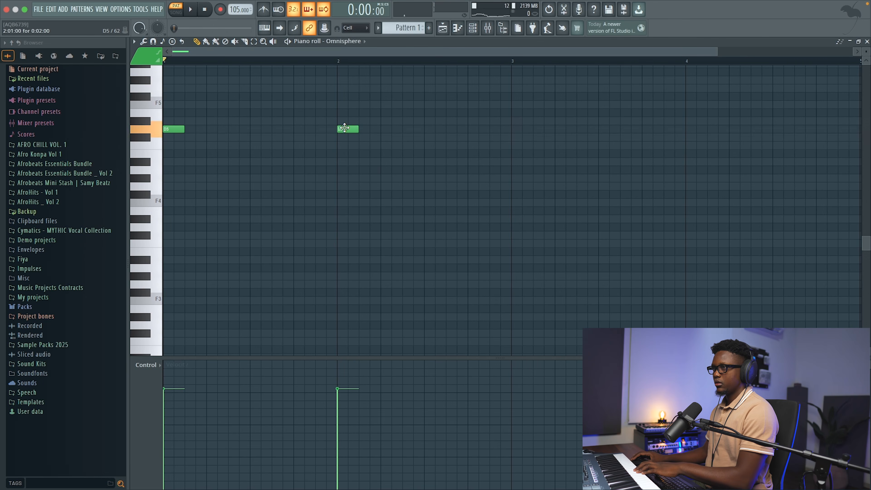
- Set the piano roll's scale highlighting to Black notes
right_click(163, 42)
click(169, 48)
click(162, 41)
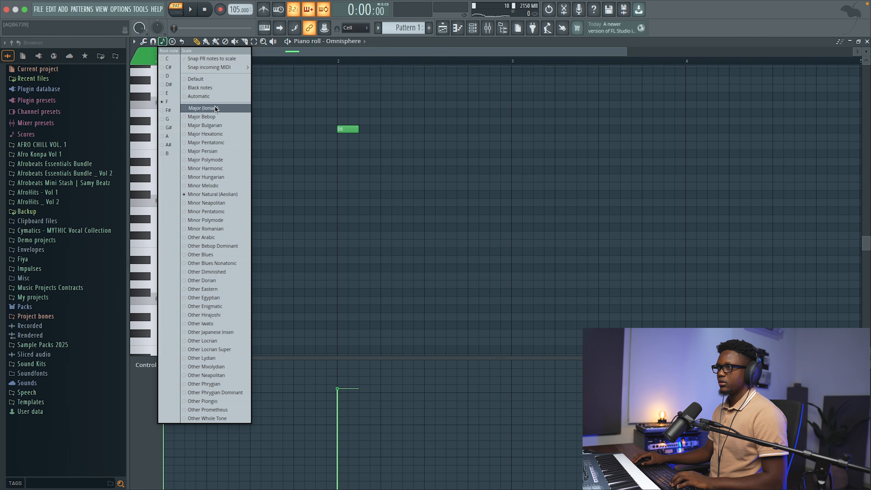
click(201, 88)
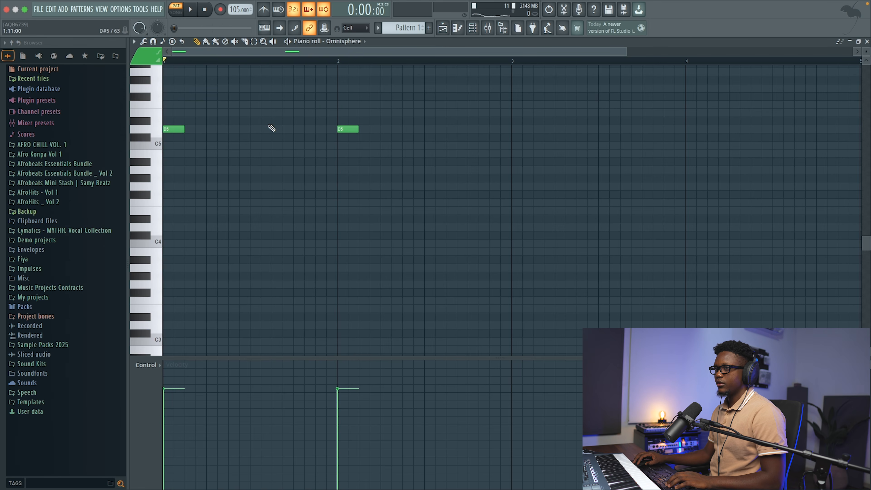
- Complete the root line with C5, A4 and A#4 in bars 2 to 4, and extend all notes to full bars
drag(348, 127, 347, 151)
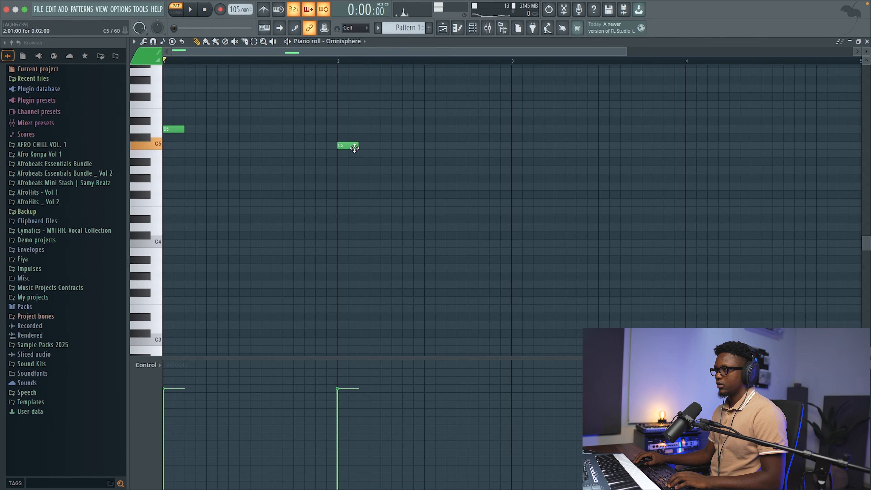
click(515, 170)
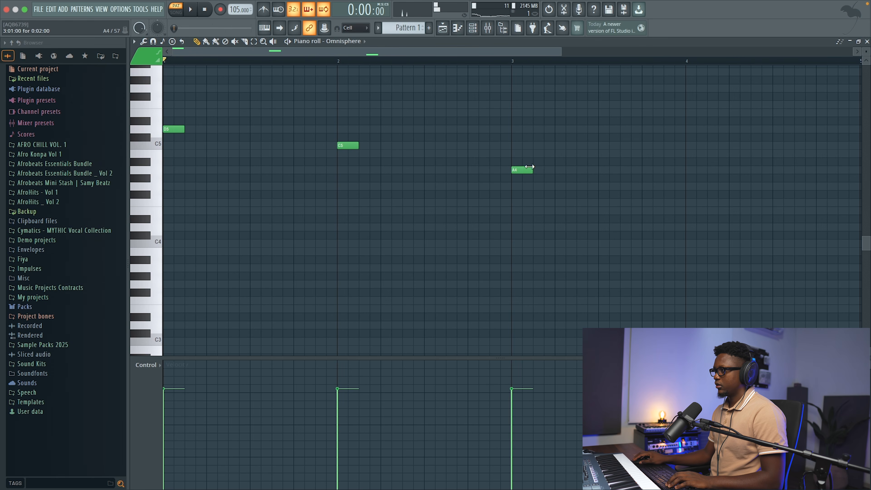
click(689, 164)
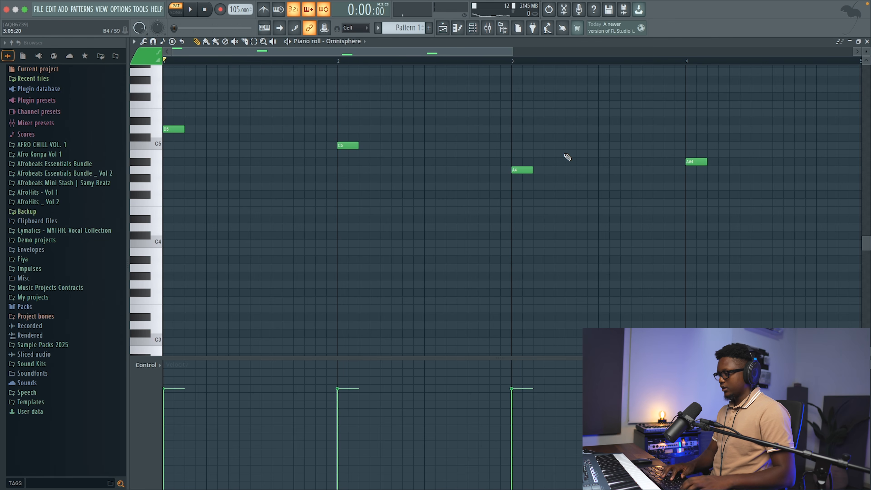
key(ctrl+l)
- Stack F5 and A5 above the D5 note in bar 1 to build the first chord
scroll(568, 157, up, 3)
scroll(567, 156, up, 3)
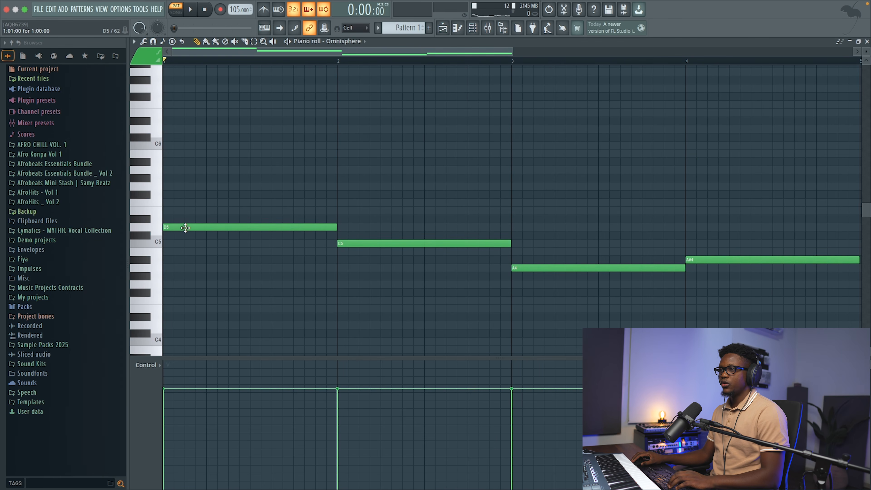
click(172, 202)
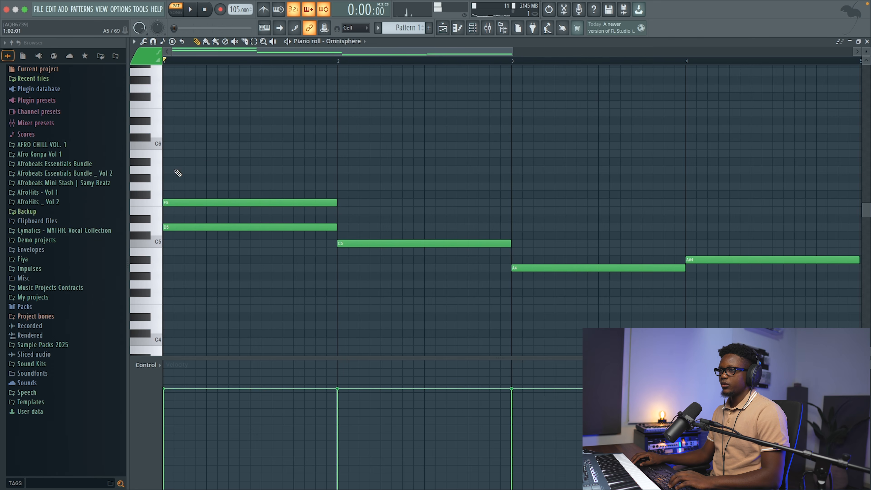
click(175, 171)
key(space)
key(space)
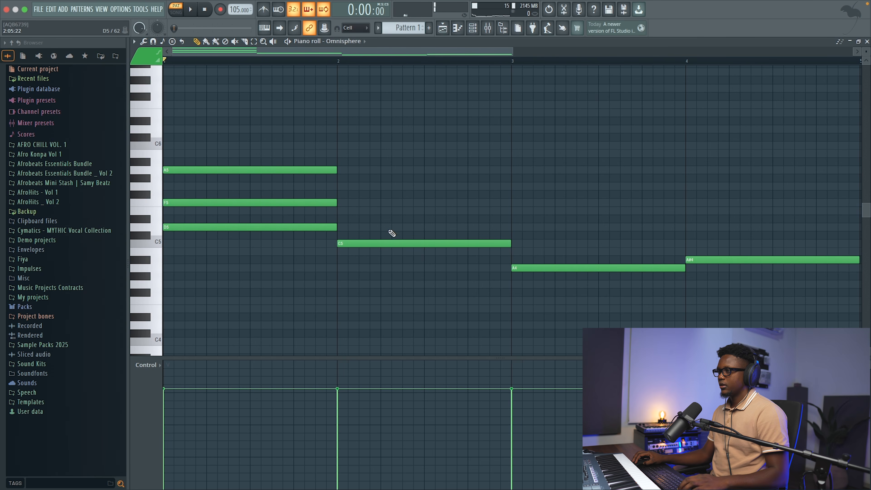
- Build the next two chords by adding E5 and G5 in bar 2, and C5 and E5 in bar 3
click(343, 210)
click(343, 186)
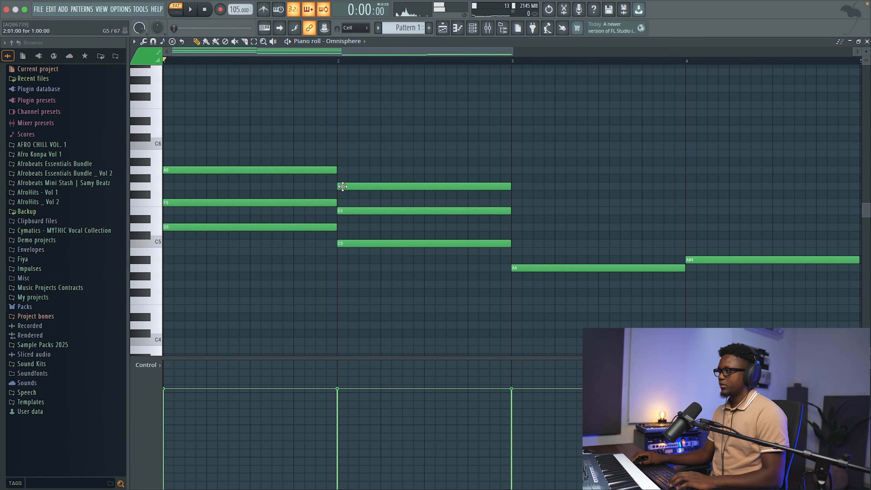
click(518, 243)
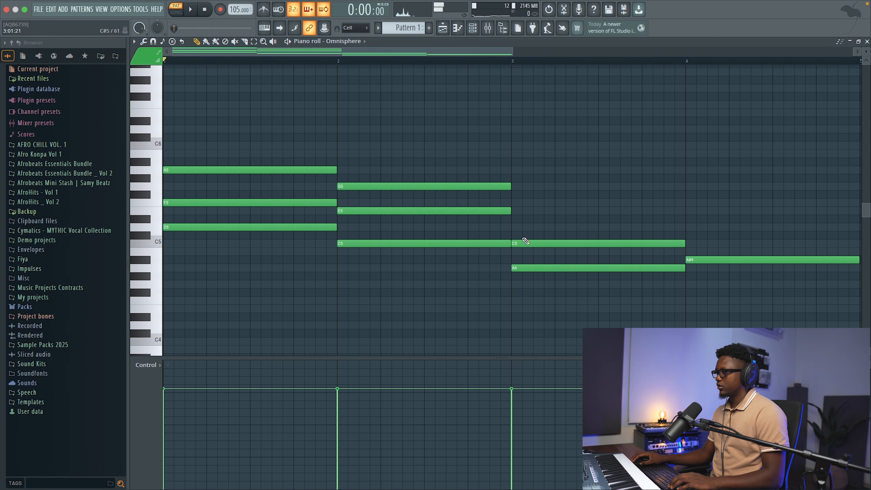
click(518, 211)
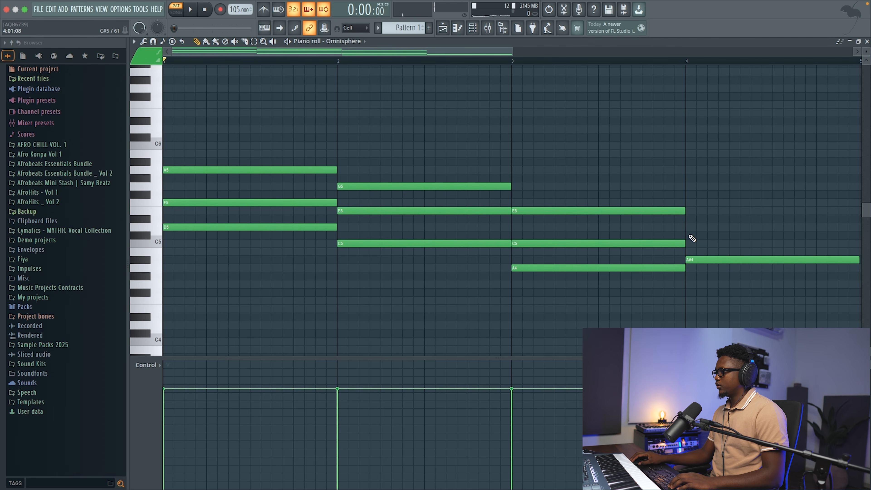
- Add D5 and F5 above the A#4 note in bar 4, and play back the chord progression
click(695, 227)
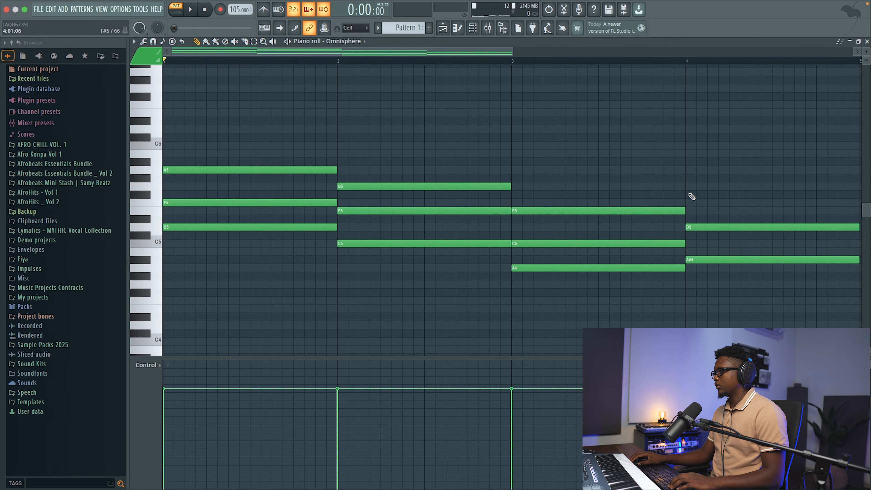
click(691, 194)
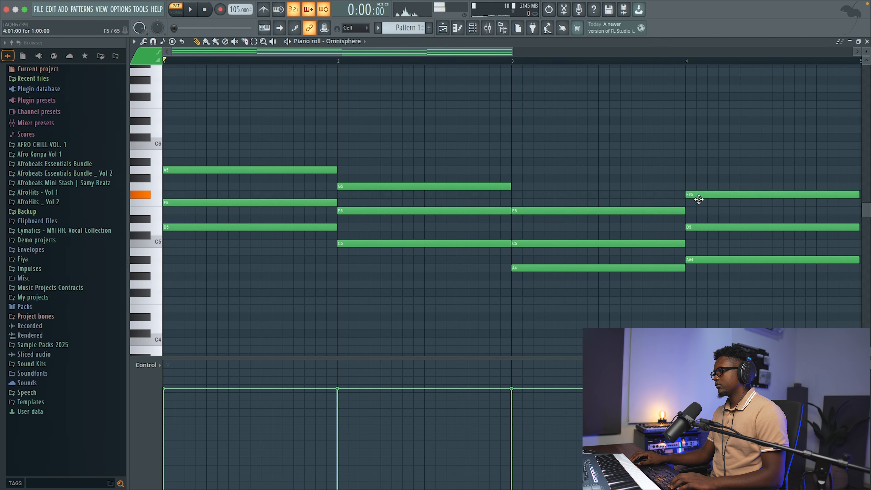
drag(699, 196, 700, 204)
key(space)
scroll(610, 99, down, 1)
scroll(609, 98, down, 1)
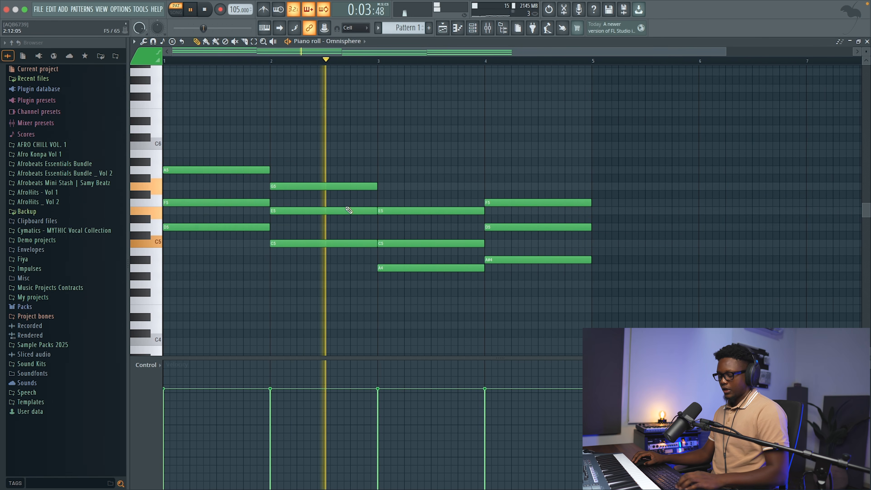
key(space)
- Duplicate the lowest note of each of the four chords one octave down as bass notes
drag(236, 248, 209, 215)
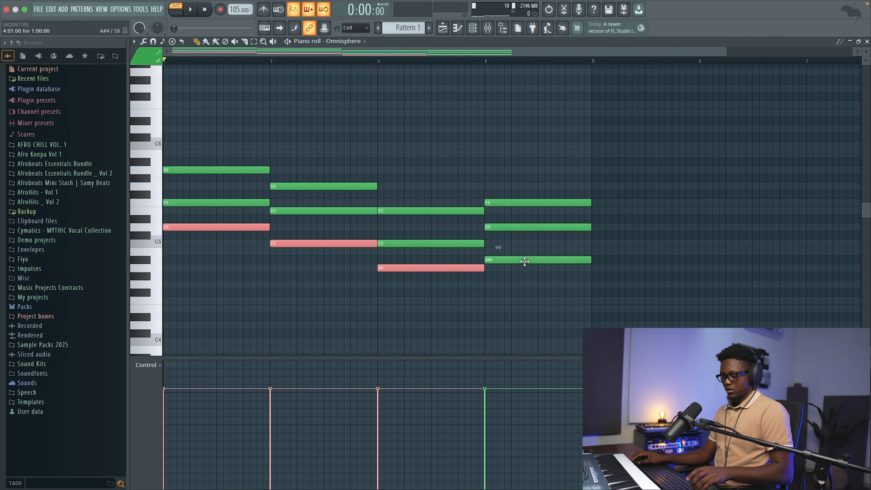
shift+super+click(524, 262)
key(super+c)
key(super+v)
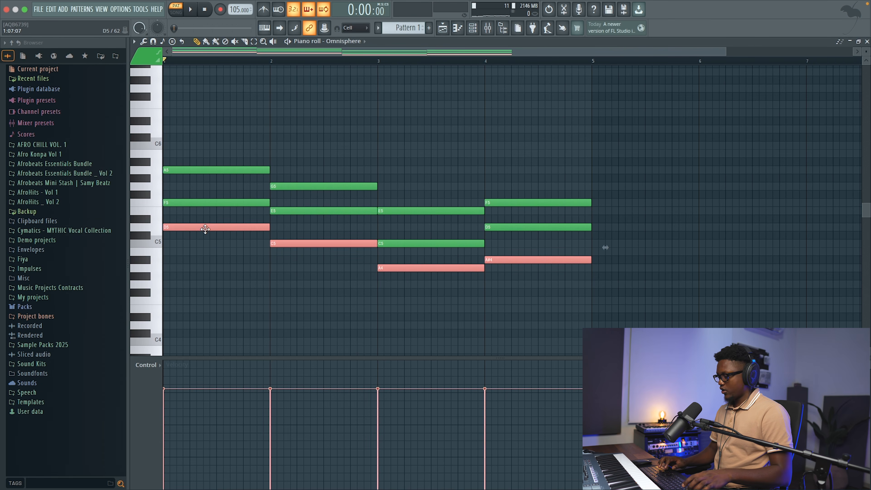
key(super+Down)
click(205, 229)
- Randomize the velocity levels of all the notes with the piano roll randomizer
scroll(353, 161, up, 2)
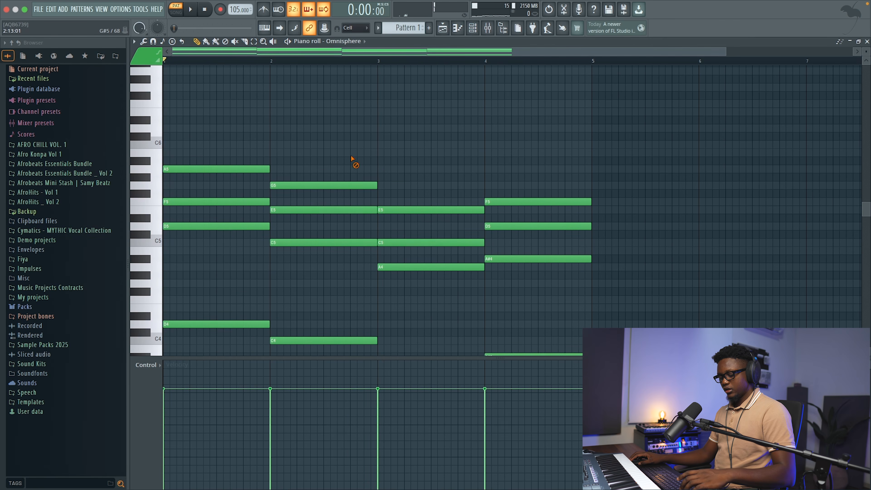
scroll(431, 250, down, 6)
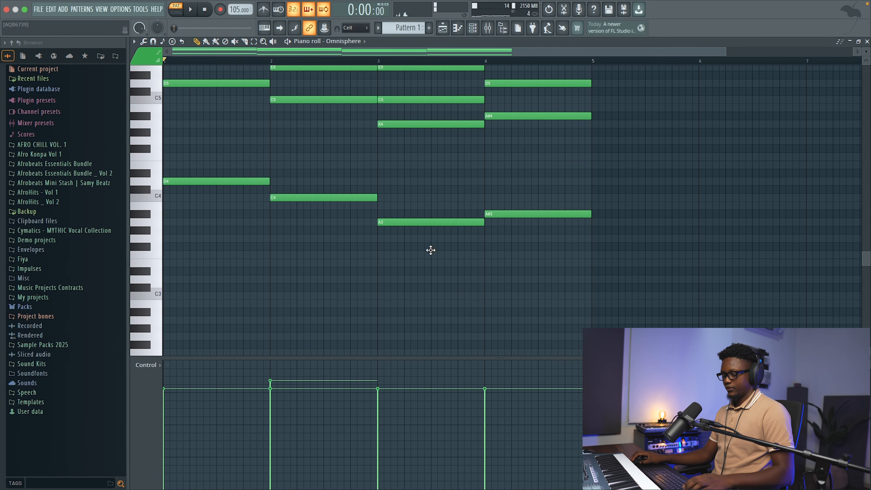
scroll(433, 280, up, 5)
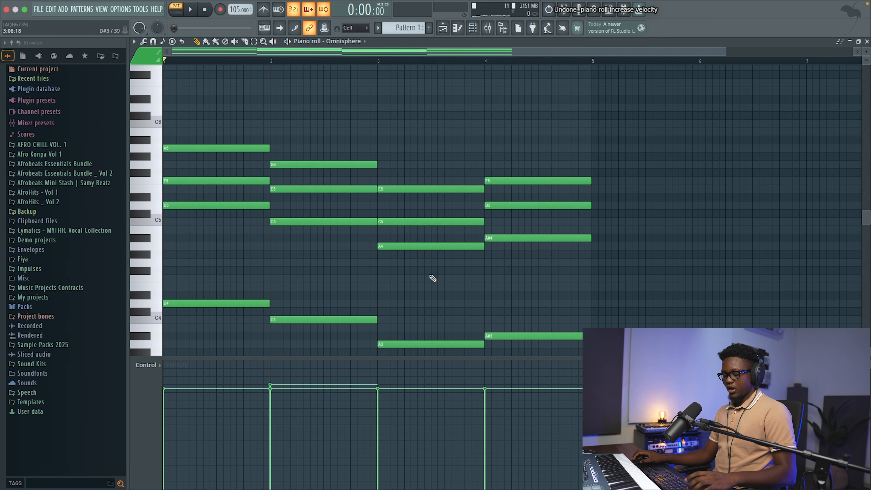
key(alt+r)
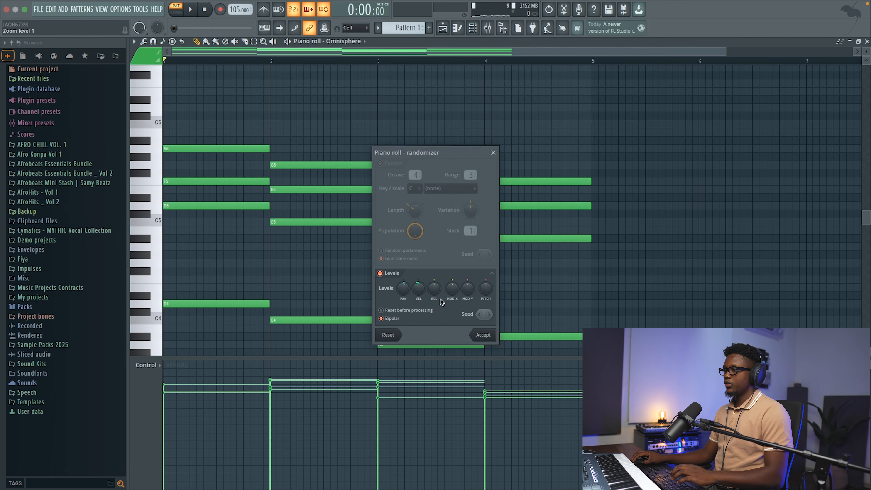
click(483, 334)
- Lower the overall note velocities with the Multiply control of level scaling, and play back the chords
key(alt+x)
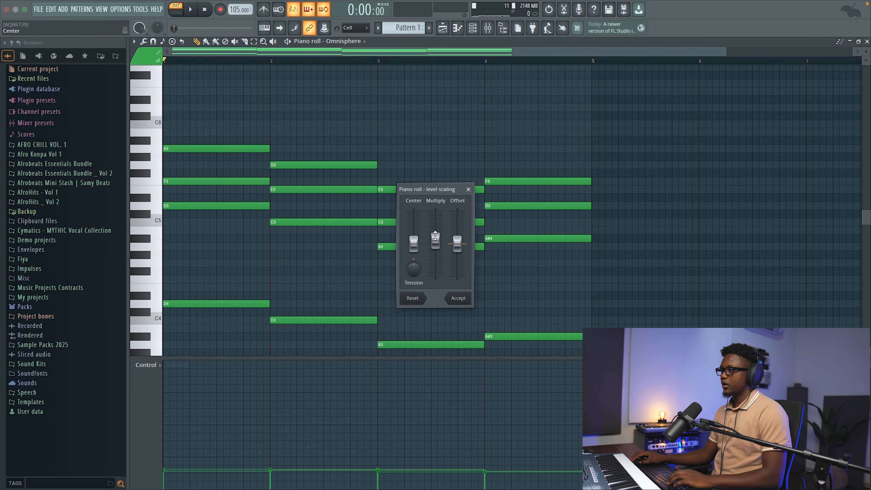
drag(436, 240, 435, 239)
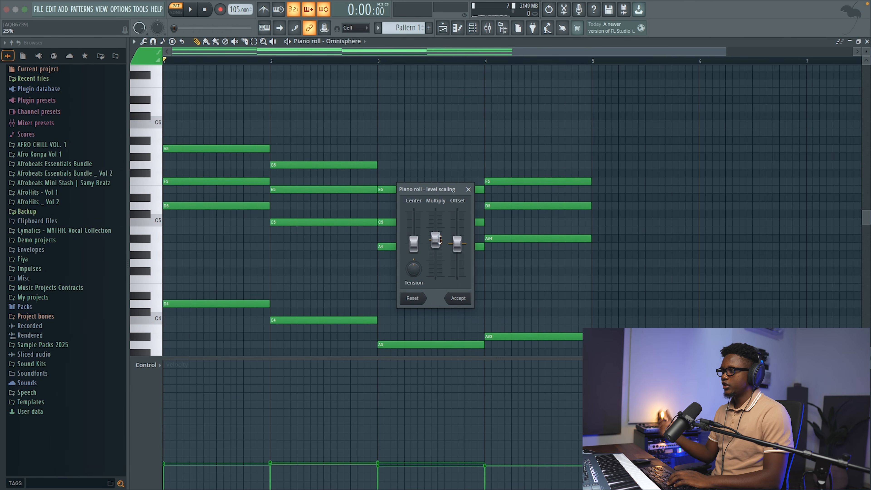
key(space)
drag(440, 240, 440, 238)
click(458, 298)
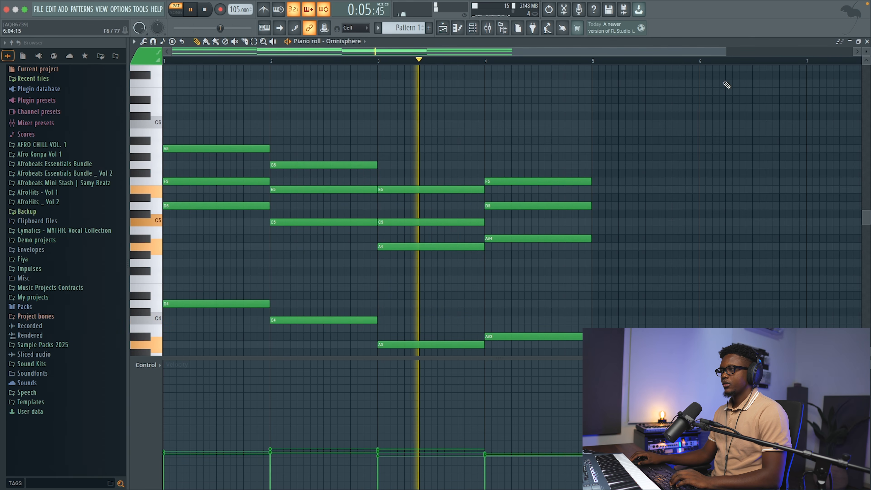
scroll(588, 180, down, 1)
key(space)
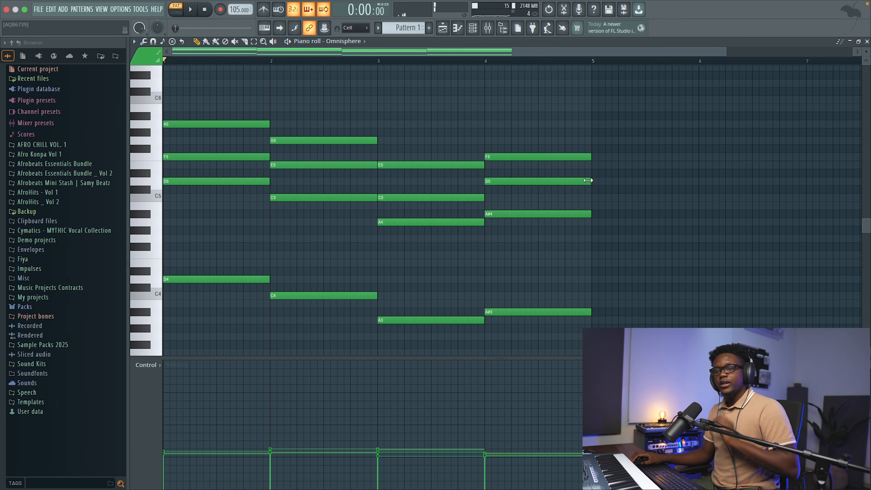
- Delay the upper chord notes by three steps in every bar, and trim their ends back to the bar lines
drag(727, 49, 608, 50)
drag(758, 275, 216, 124)
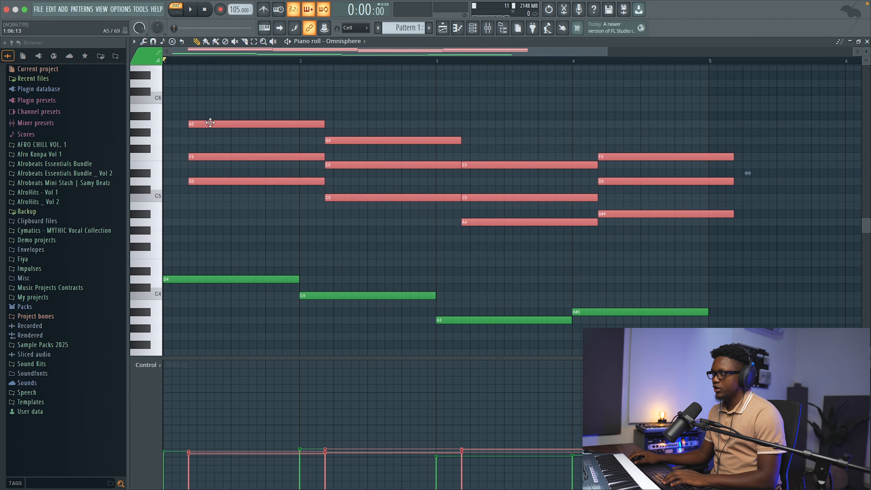
drag(732, 156, 707, 156)
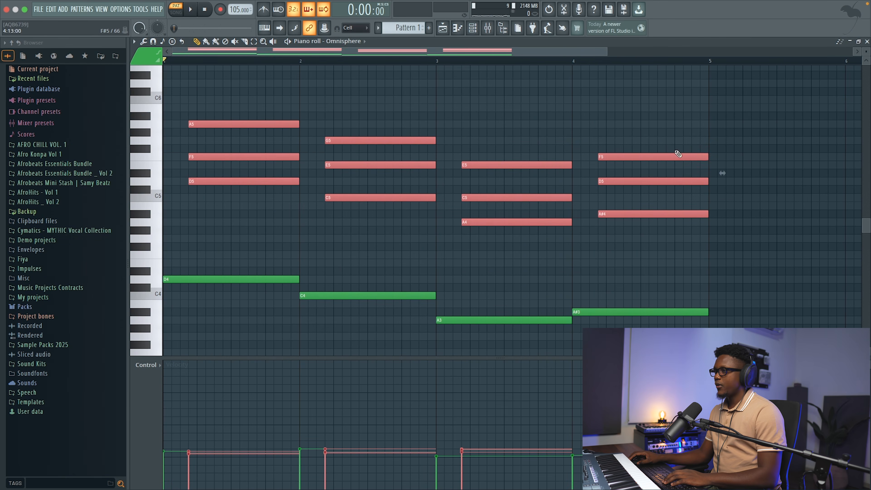
- Duplicate the top note of each chord one octave lower, shift the copies one step earlier, and play the pattern
click(232, 100)
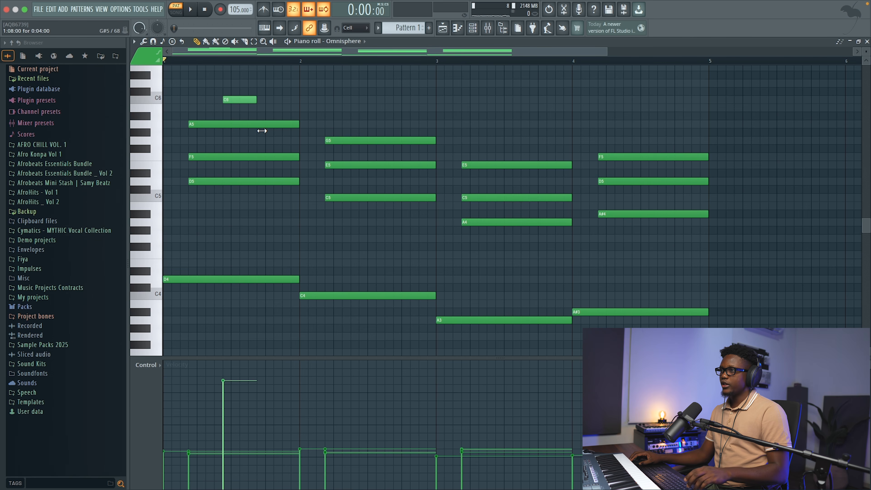
right_click(240, 99)
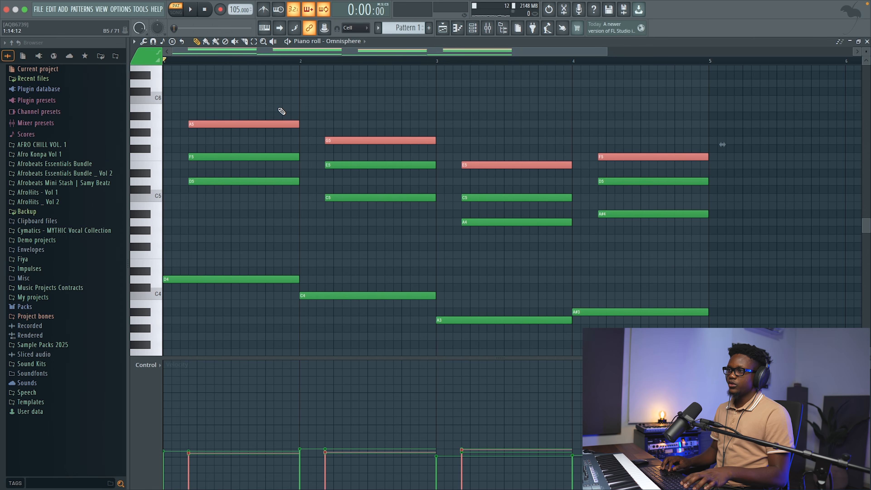
key(ctrl+Down)
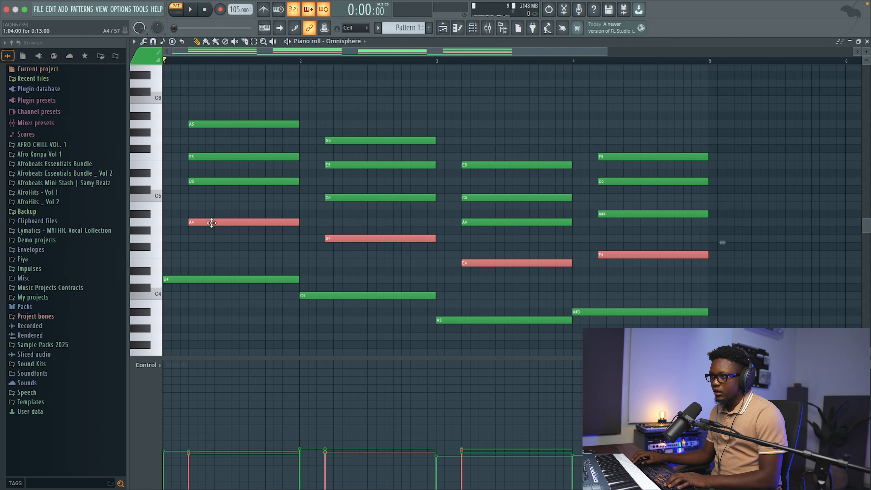
drag(209, 223, 200, 225)
key(space)
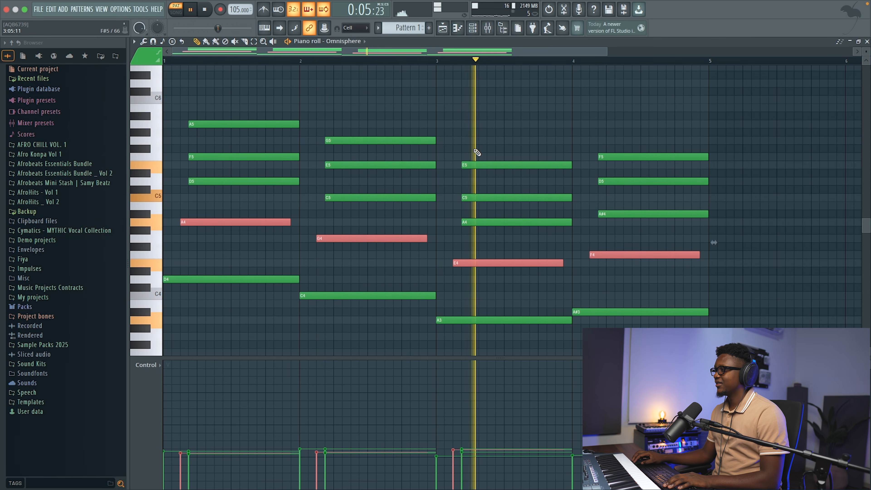
- Lower the Omnisphere channel's volume to 48% and rename the channel Key
click(867, 42)
drag(269, 243, 270, 255)
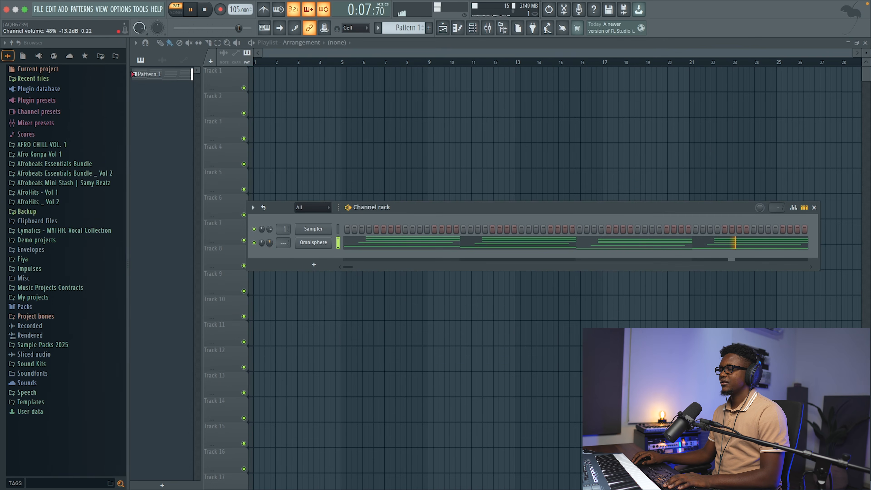
shift+click(322, 249)
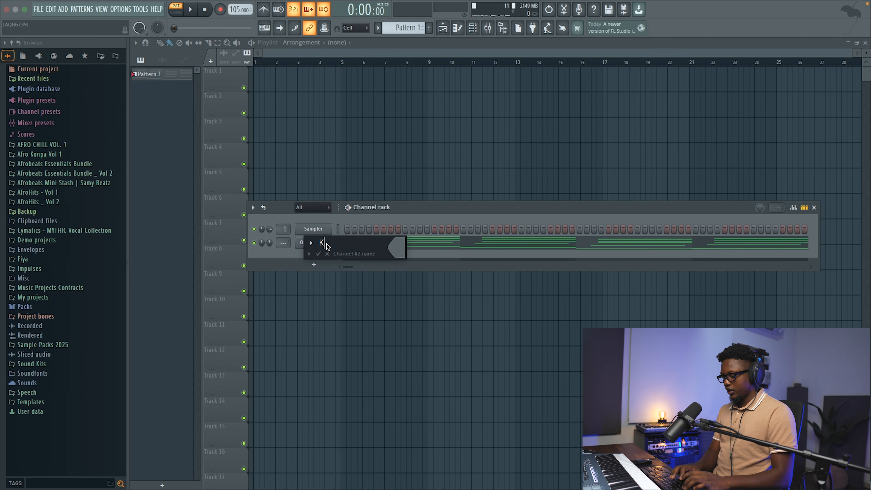
key(Return)
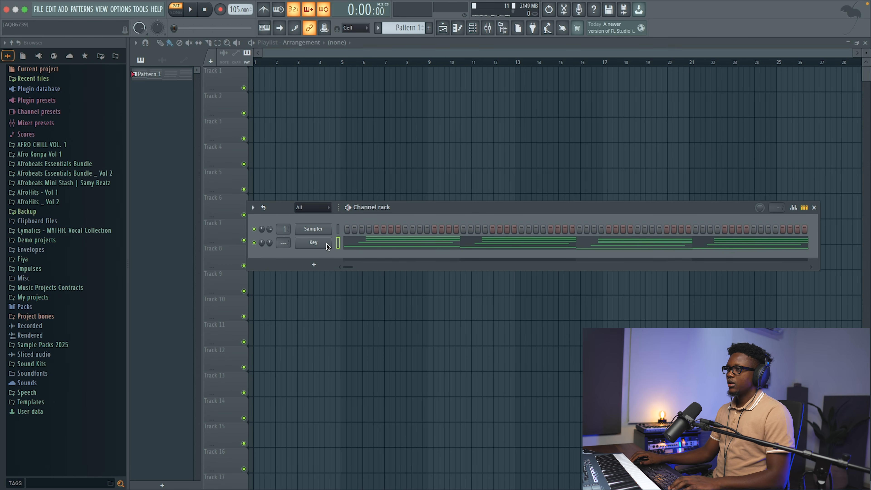
- Route the Key channel to mixer Insert 1 and load Fruity Parametric EQ 2 in its first effect slot
click(483, 31)
right_click(156, 75)
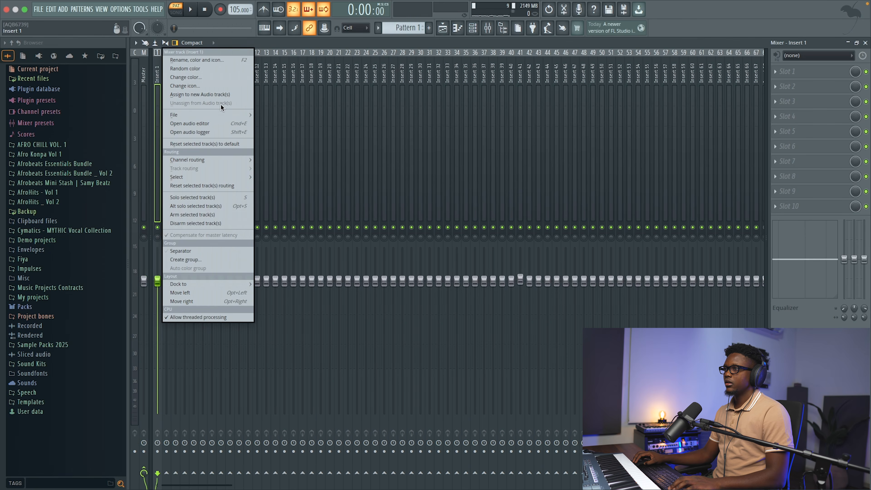
mouse_move(243, 159)
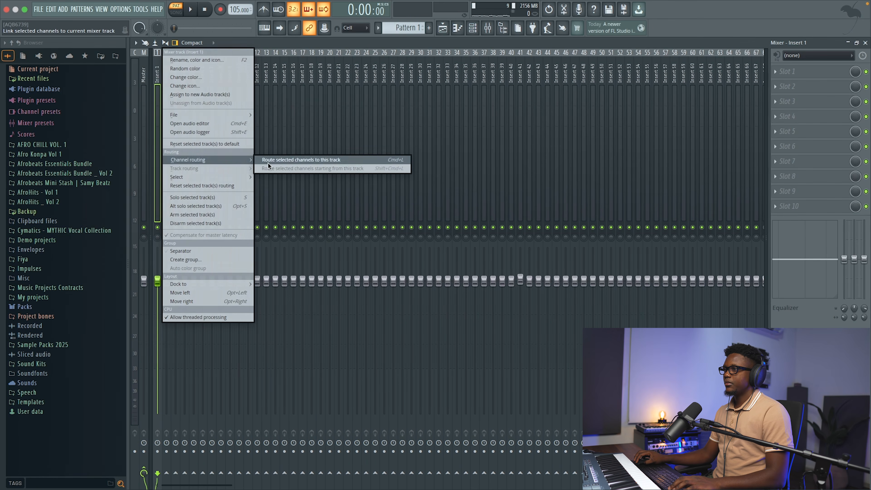
click(298, 168)
click(825, 80)
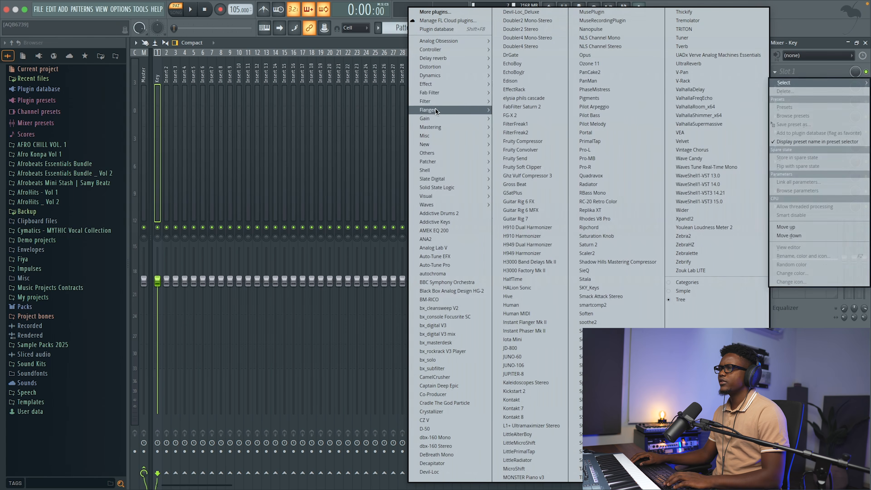
mouse_move(434, 108)
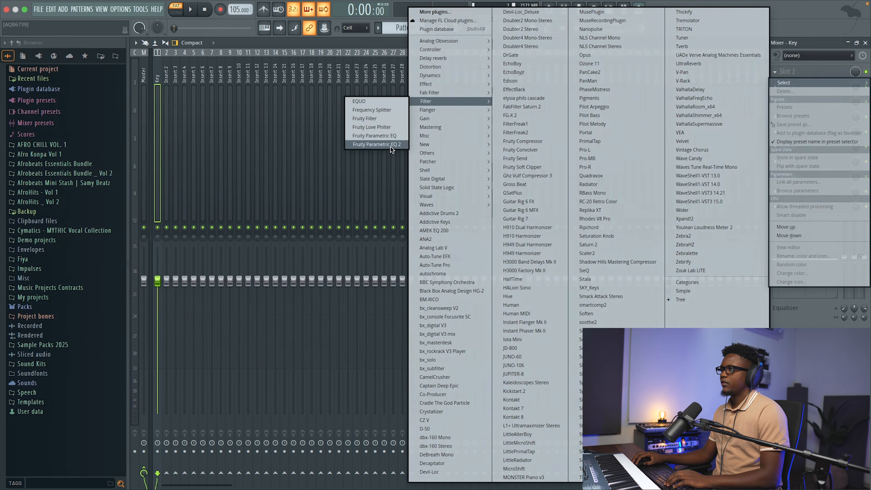
click(392, 145)
- Make EQ band 1 a high-pass filter and raise its cutoff to just above band 2 while the pattern plays
scroll(432, 121, down, 3)
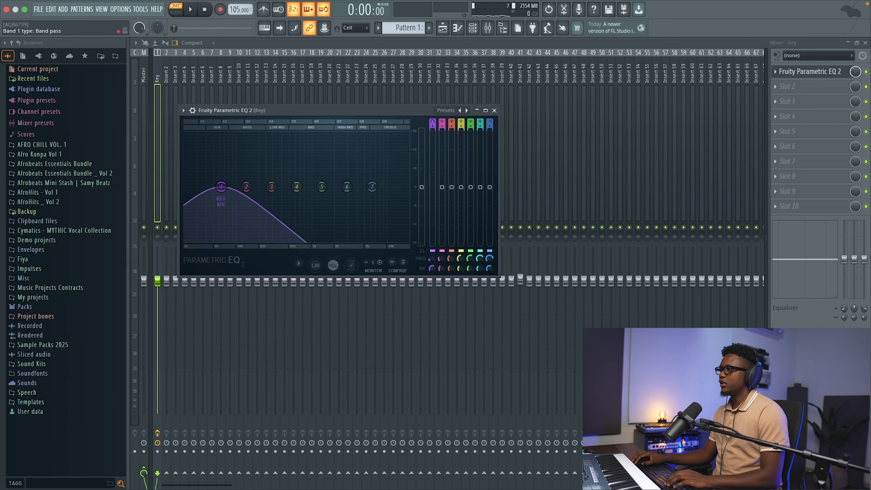
key(space)
drag(221, 187, 254, 187)
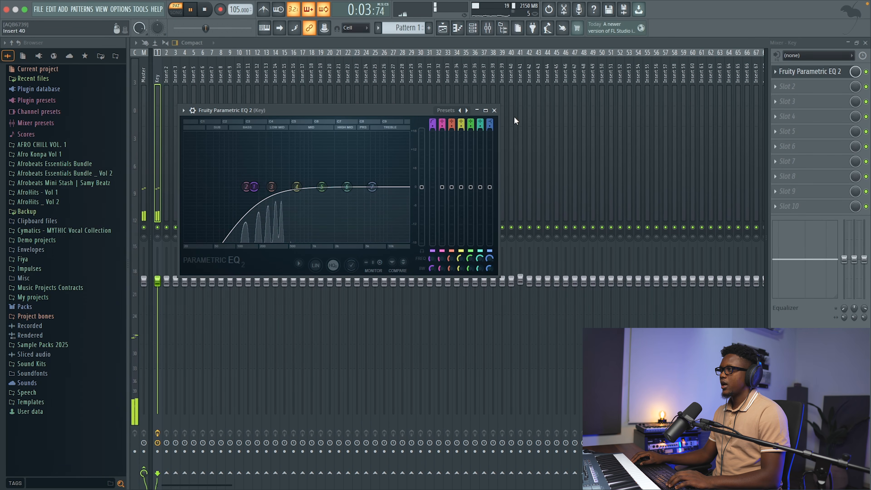
click(494, 110)
click(865, 42)
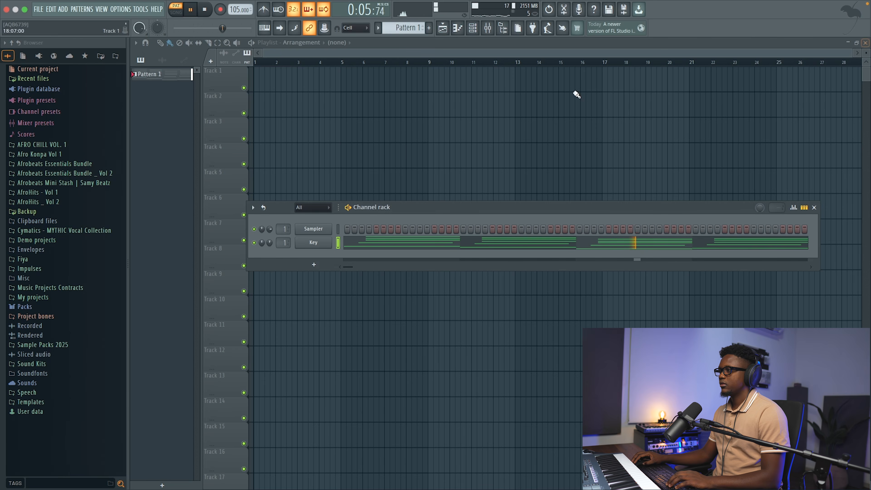
- Clone the Key channel and rename the copy Omnisphere
right_click(311, 245)
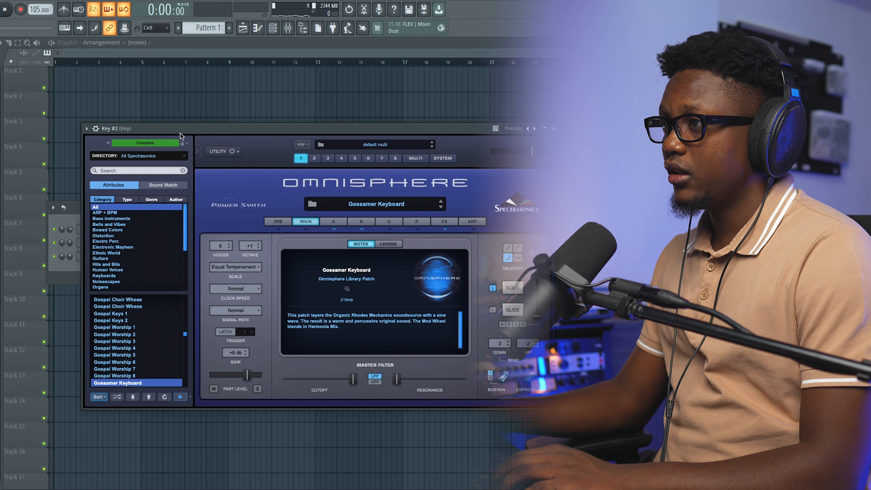
drag(183, 129, 268, 128)
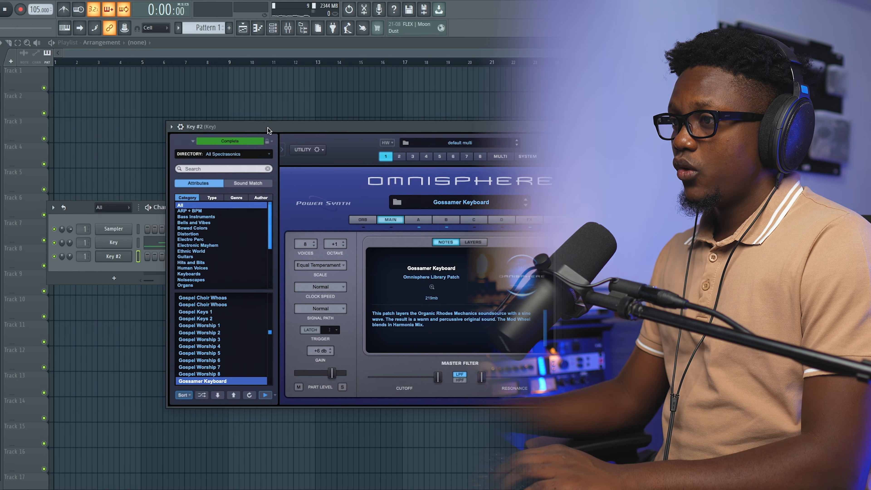
shift+click(115, 257)
text(Omnisphere)
key(Return)
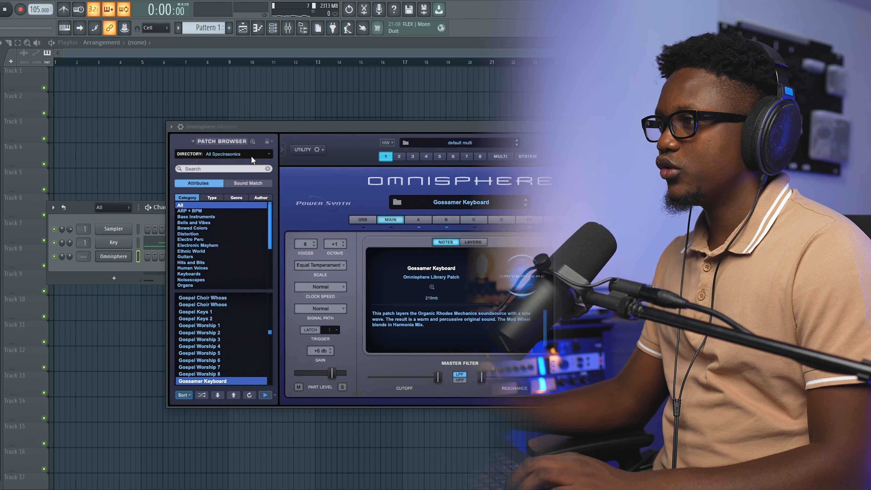
- Load the Distant Soundboard patch from the Keyboards category of the Undercurrent sonic extension
click(261, 154)
mouse_move(263, 297)
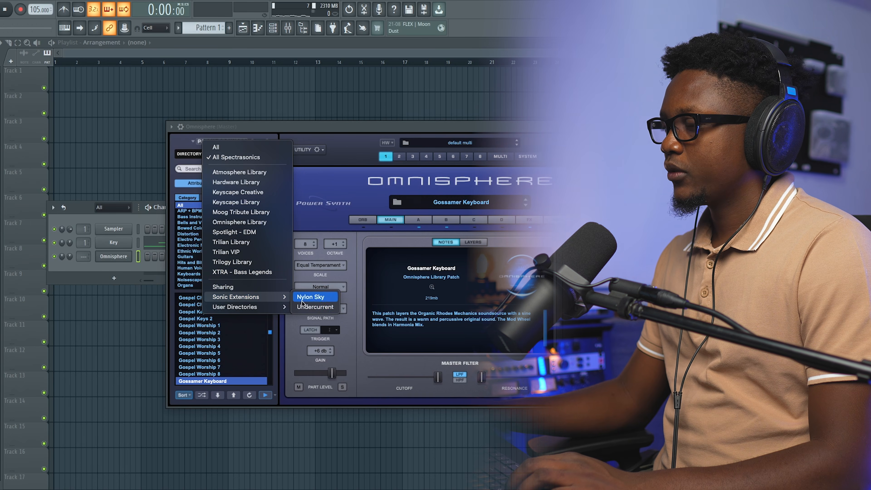
click(314, 306)
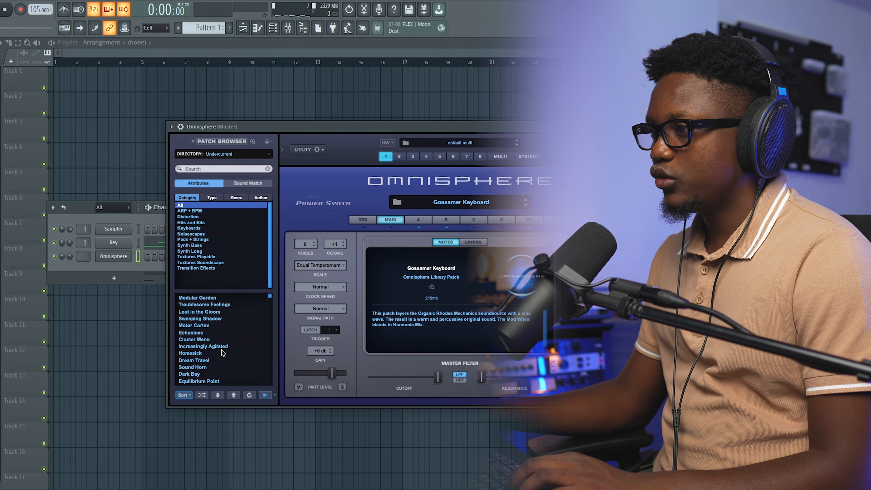
click(196, 229)
click(212, 315)
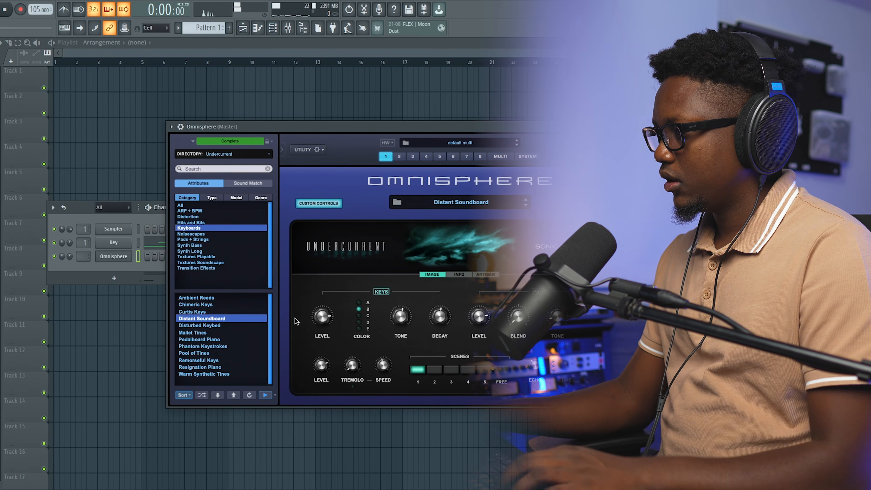
- Audition scenes 2 and 3 of the Distant Soundboard patch and switch it to scene 4
click(434, 369)
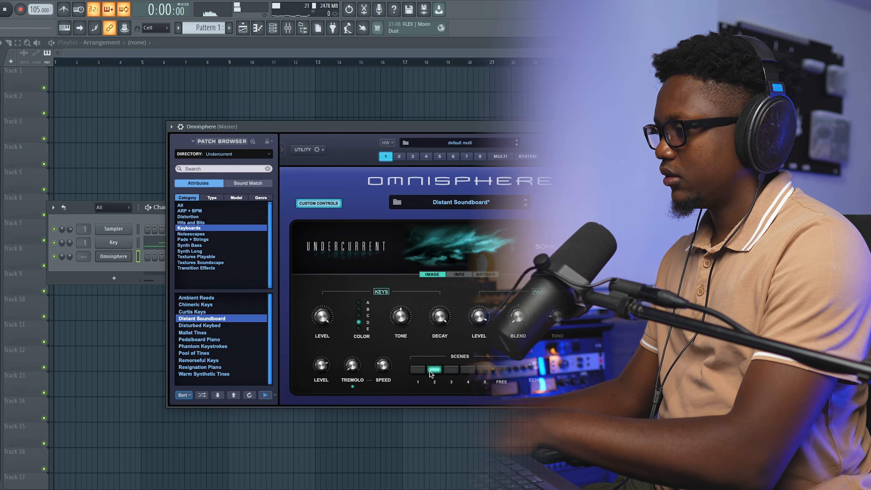
click(454, 370)
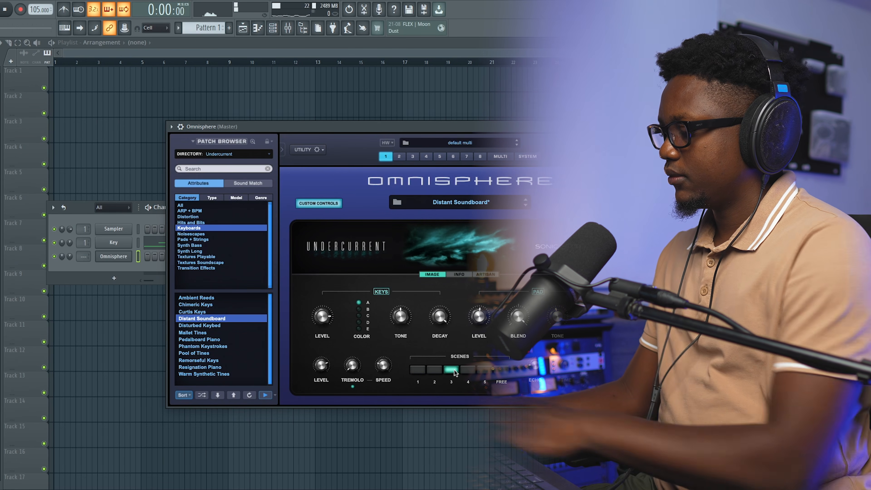
click(468, 371)
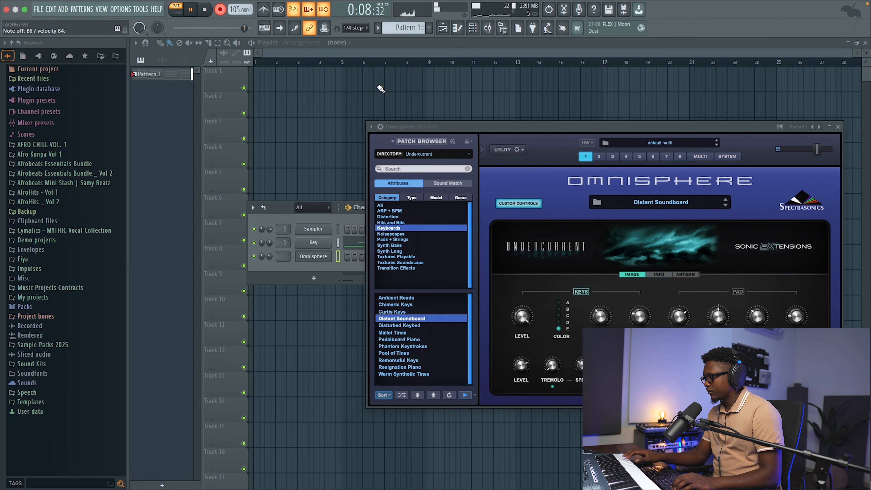
- End the melody recording on the Omnisphere channel and play the take back with its piano roll open
key(space)
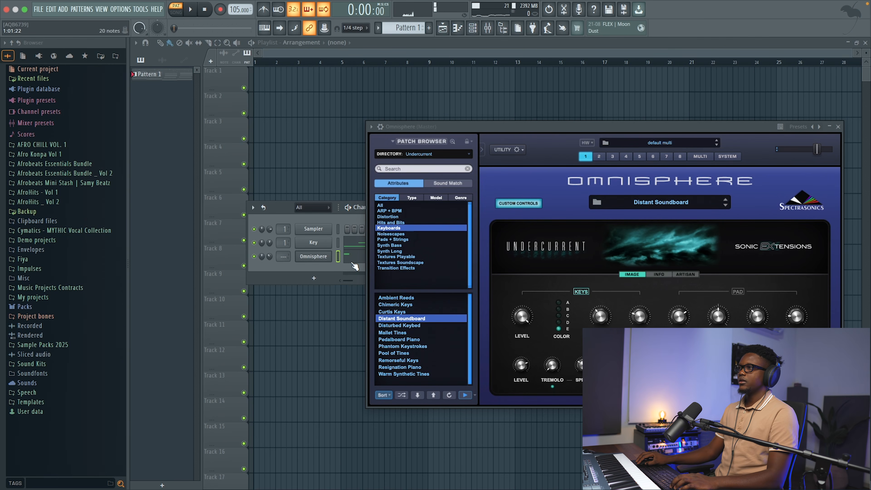
click(355, 262)
key(space)
key(space)
click(838, 126)
- Set the snap to Cell and quantize the melody's start times with the duration mode Leave duration
click(344, 31)
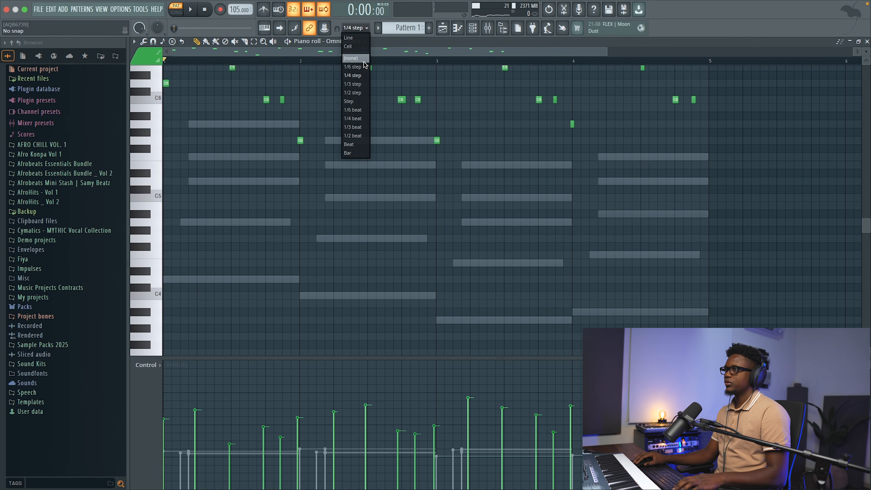
click(353, 51)
key(alt+q)
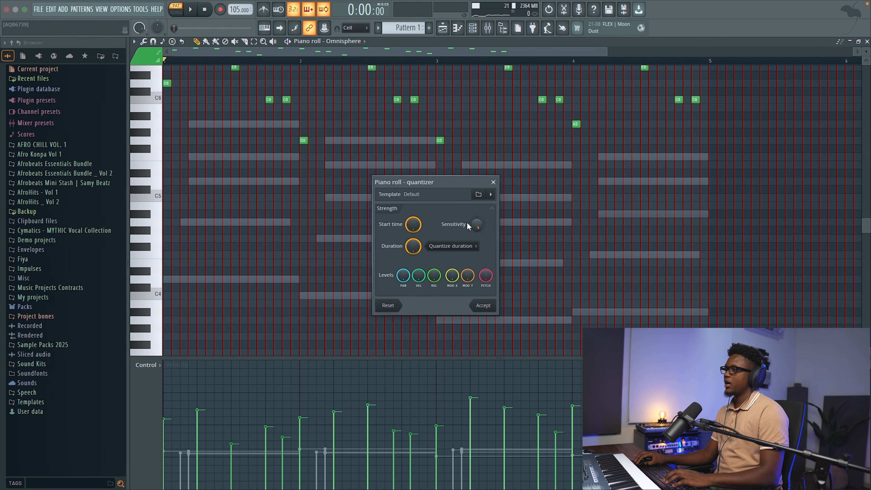
click(457, 245)
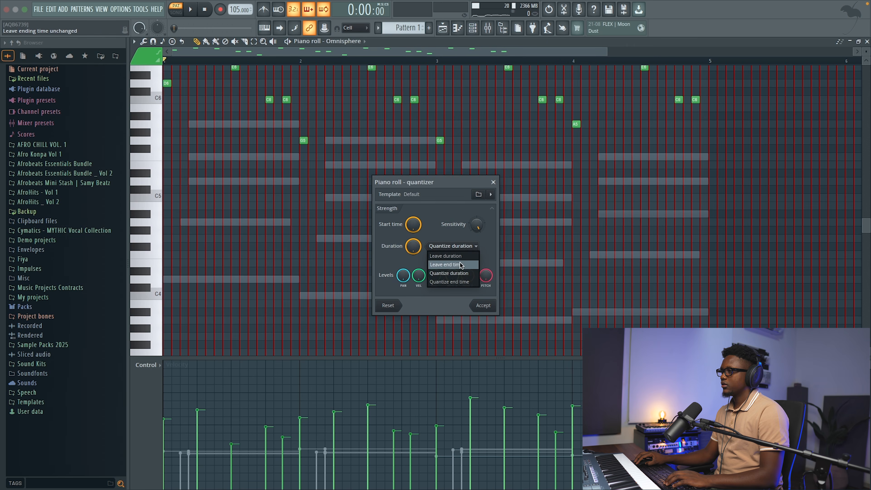
click(461, 263)
click(459, 248)
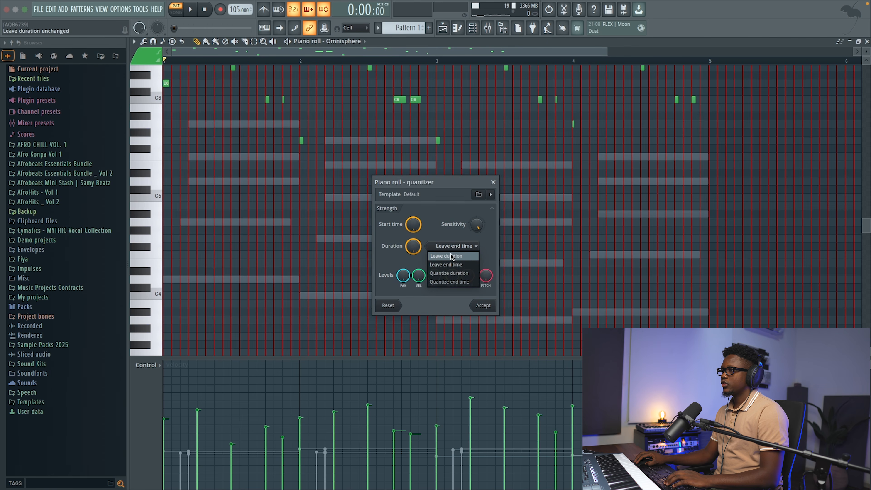
click(453, 257)
click(483, 305)
- Play the quantized melody and shift the two C6 notes near the end of bar 2 one step later
key(space)
scroll(424, 151, up, 4)
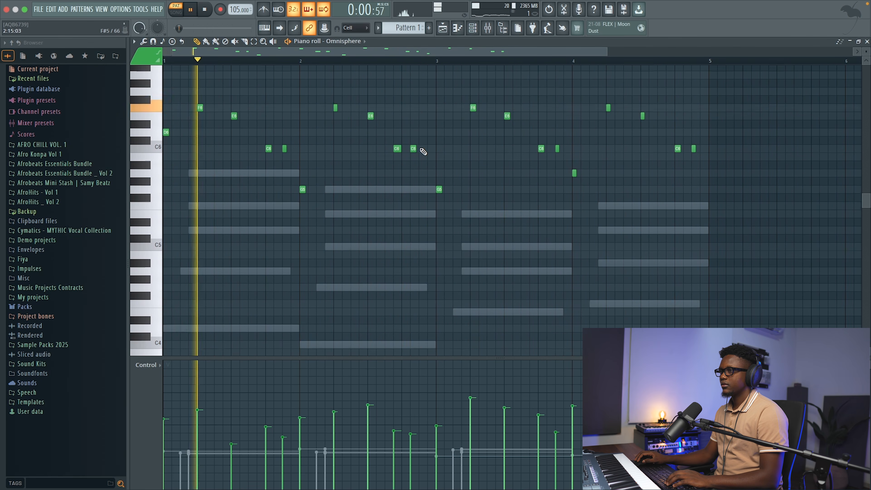
scroll(378, 154, down, 3)
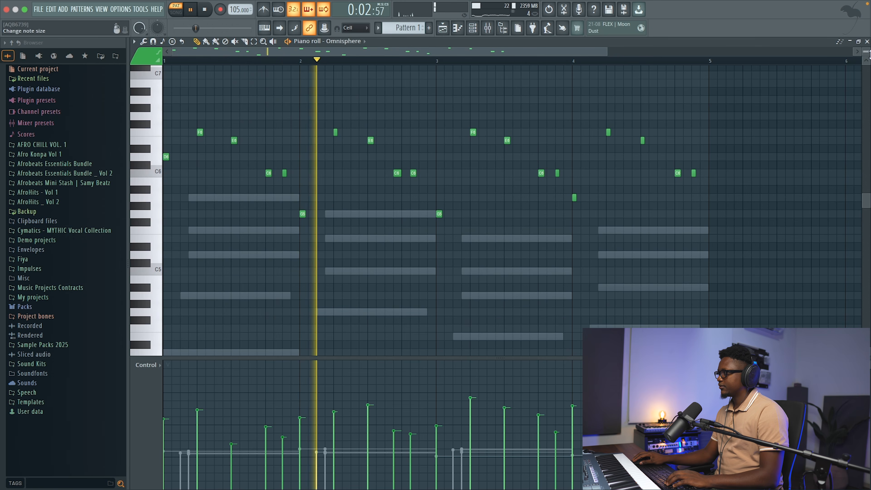
key(Escape)
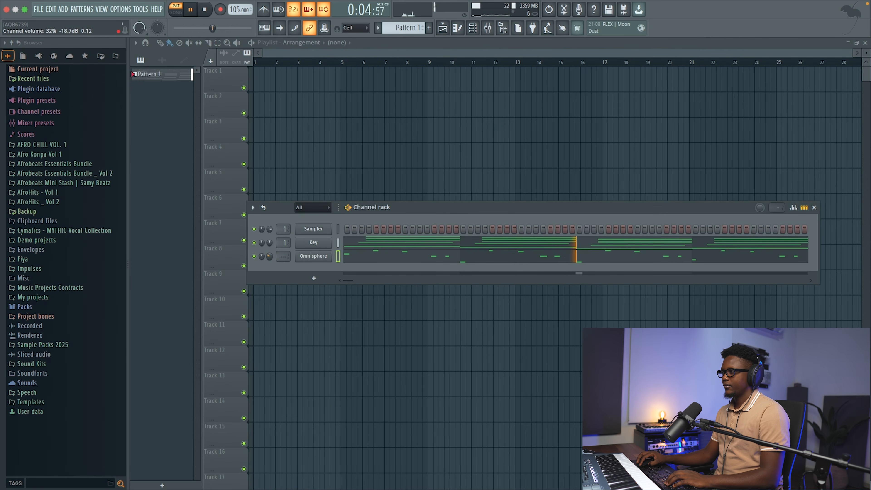
click(418, 258)
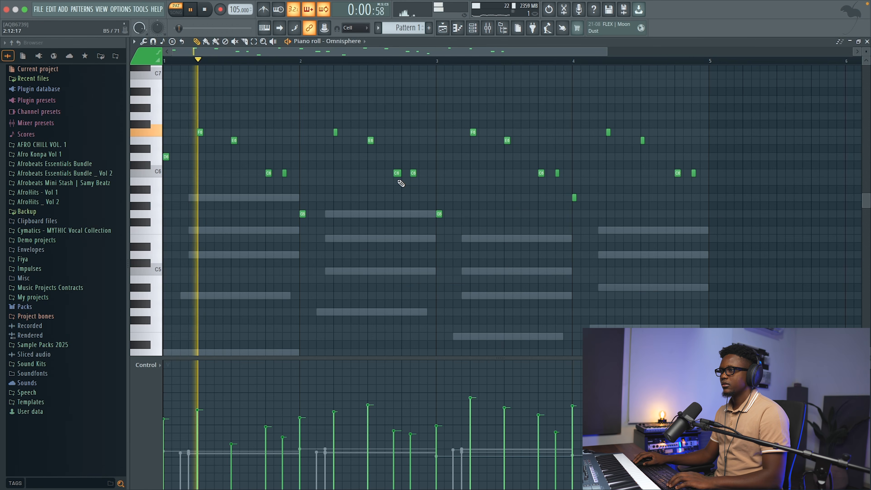
drag(430, 185, 406, 173)
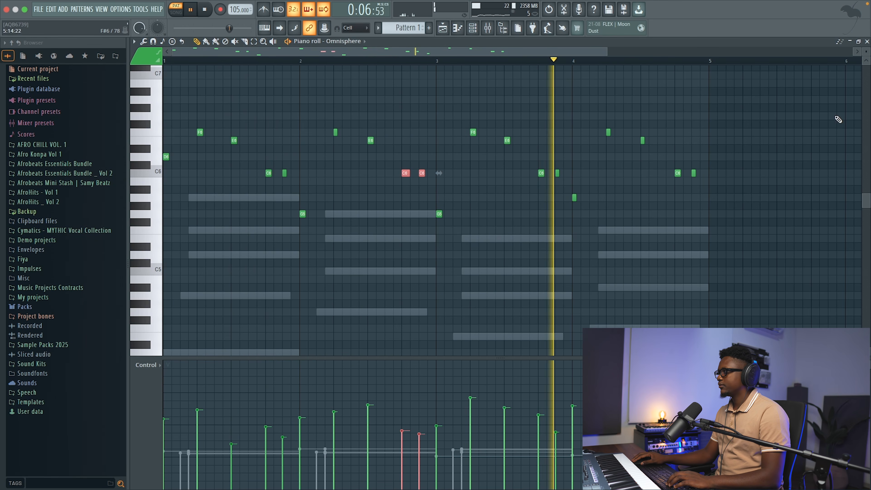
click(867, 42)
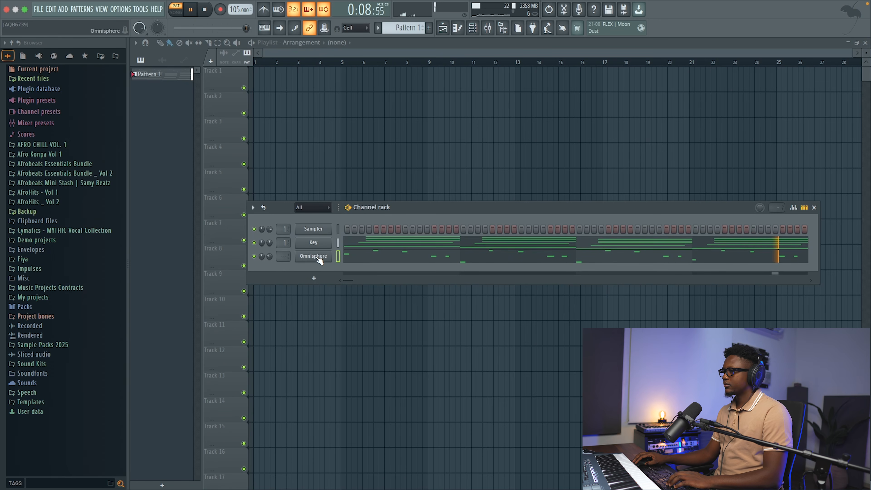
- Stop playback and rename the Omnisphere melody channel Key PL
key(space)
key(F2)
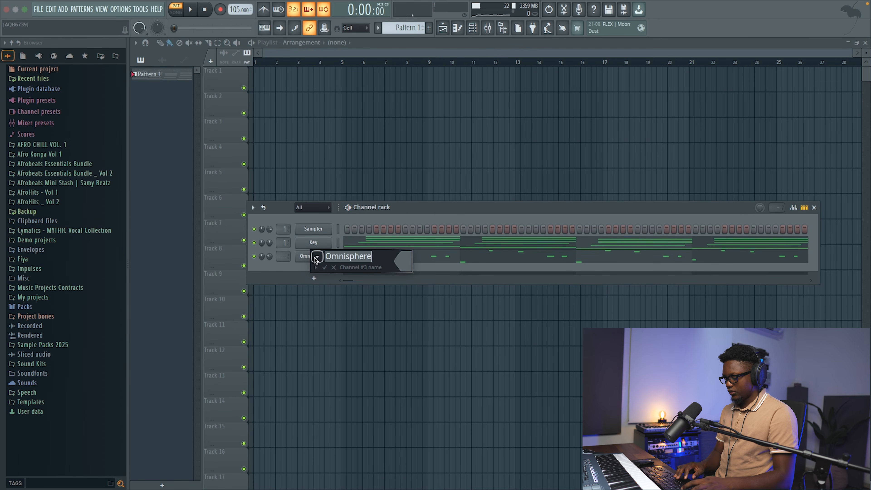
text(Key PL)
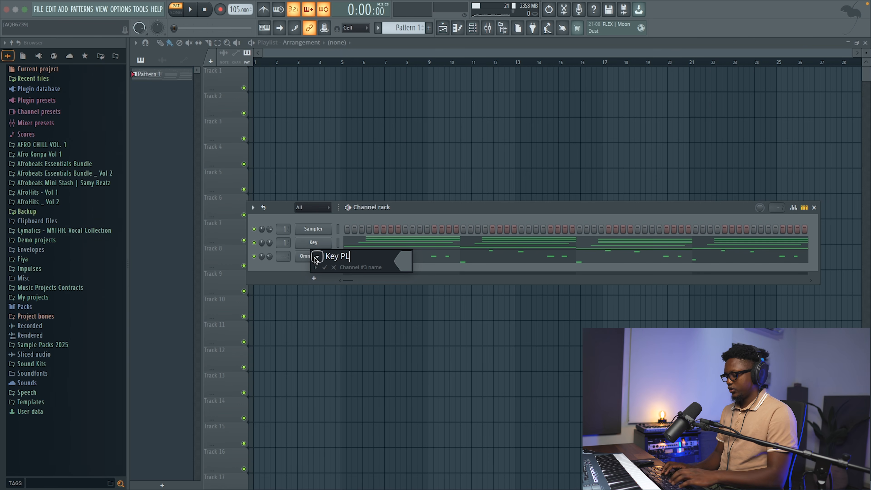
key(Return)
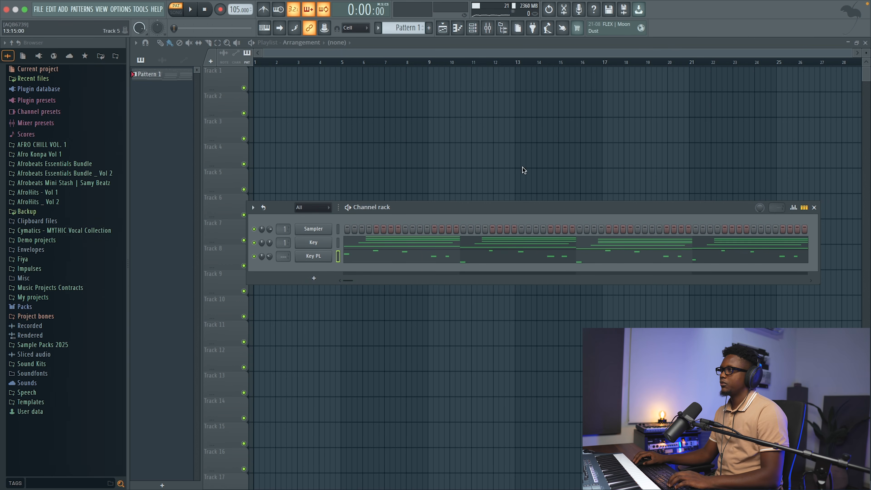
- Route the Key PL channel to mixer track 2
click(486, 28)
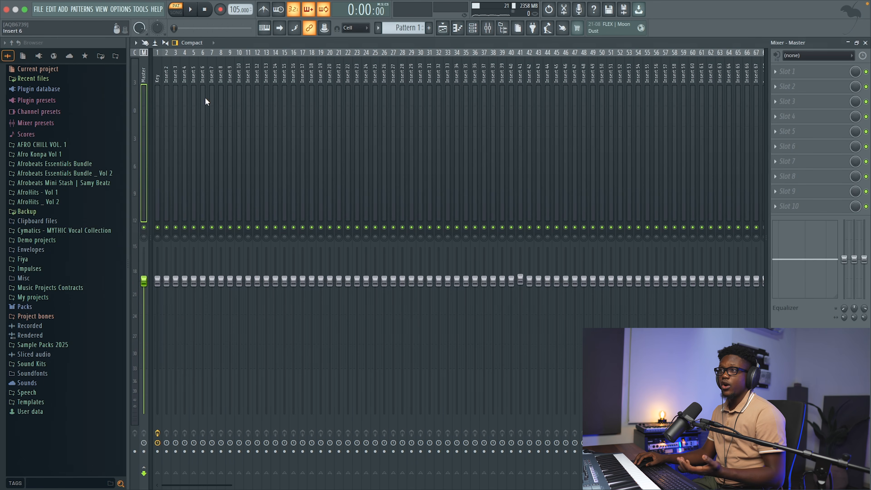
click(168, 85)
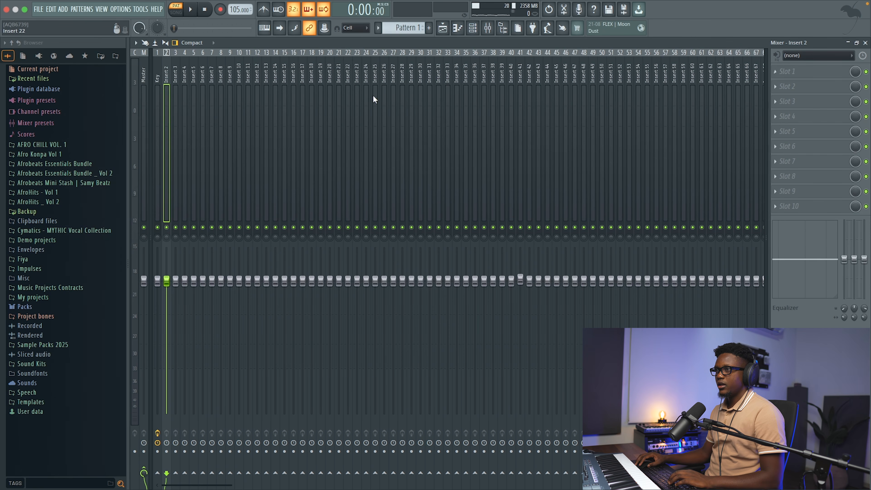
right_click(169, 81)
mouse_move(256, 161)
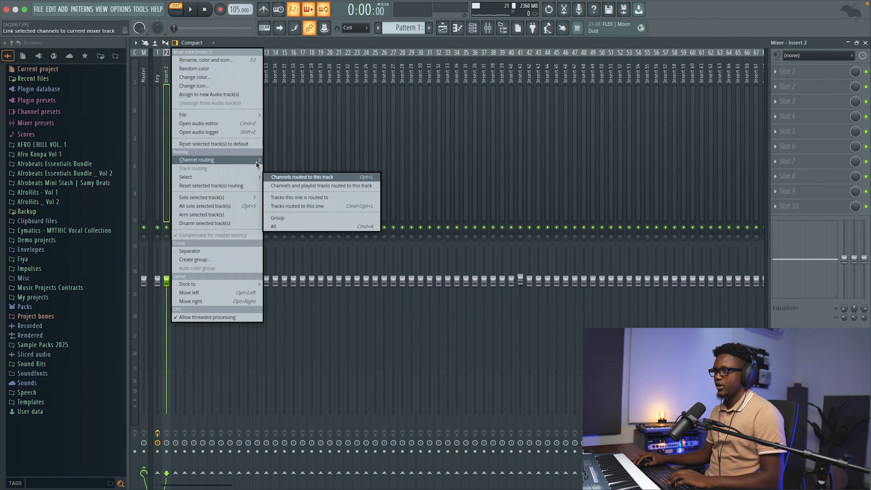
click(310, 160)
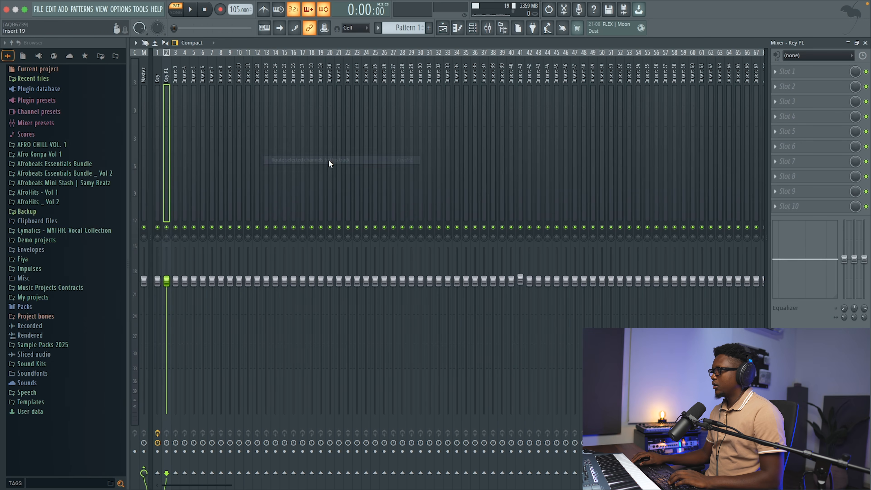
- Add ValhallaVintageVerb in slot 1 of the Key PL track, set decay to 20 s and mix to 20.7%, and play the pattern
click(802, 72)
mouse_move(453, 66)
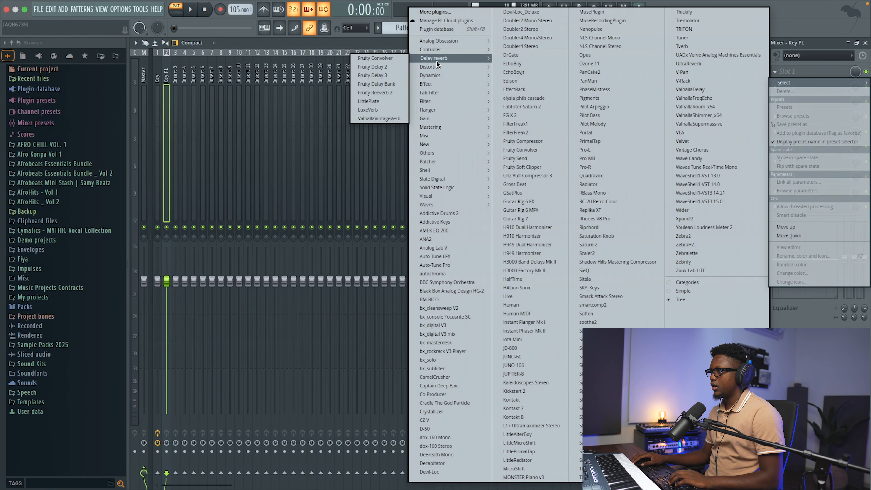
click(390, 118)
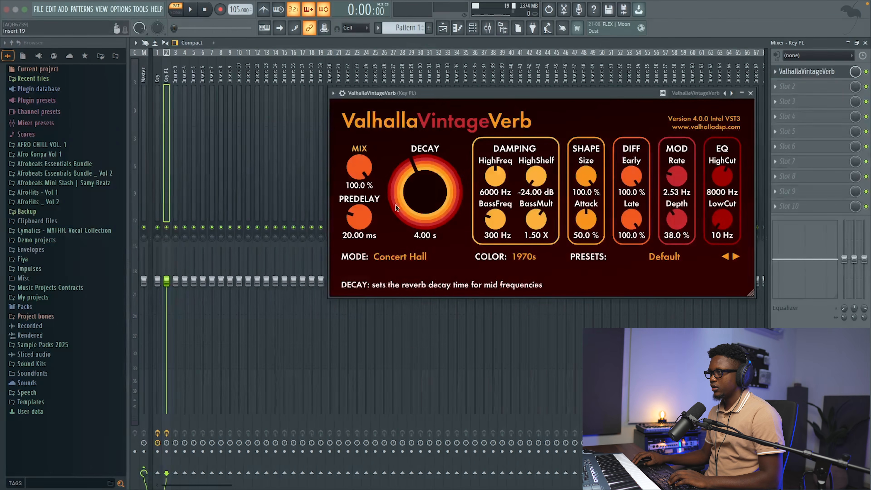
click(428, 237)
text(20)
key(Return)
key(space)
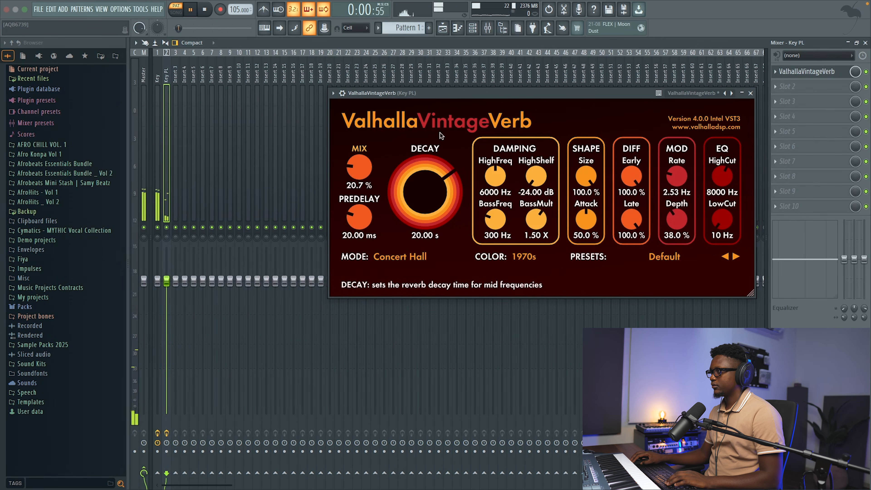
click(750, 93)
- Add Fruity Parametric EQ 2 in slot 2 of the Key PL track and load its 40Hz + 18kHz cut preset
click(788, 86)
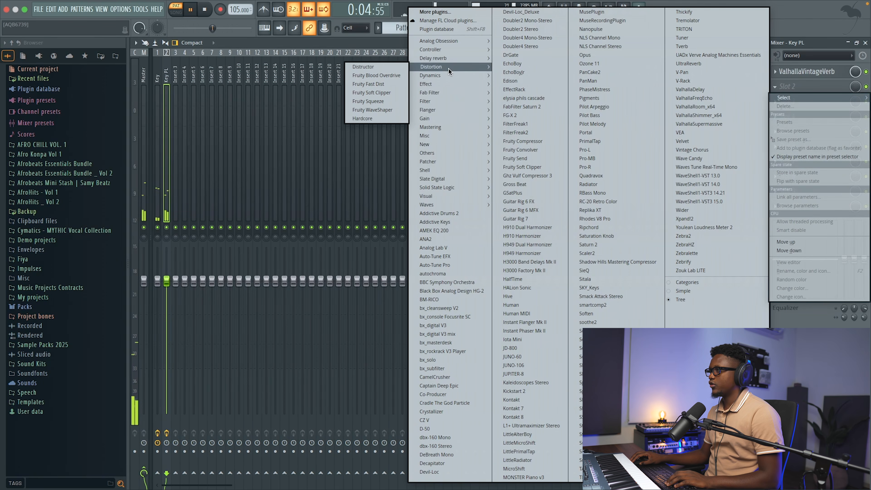
mouse_move(445, 103)
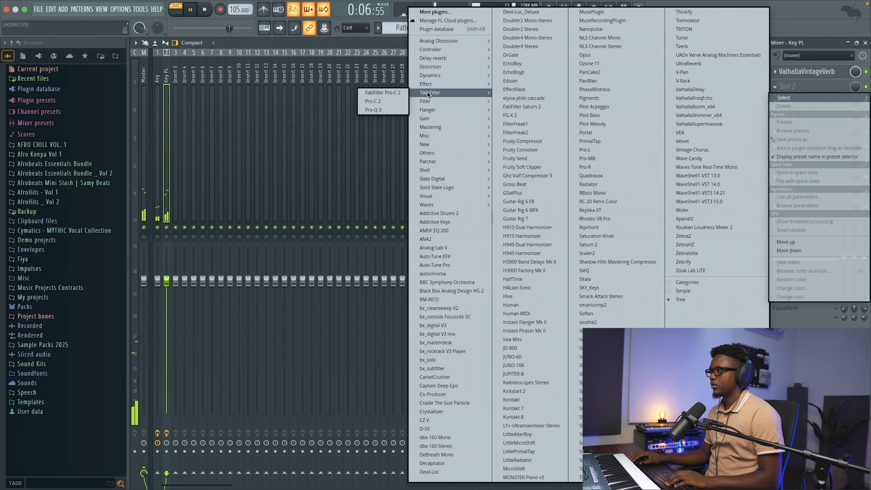
click(376, 144)
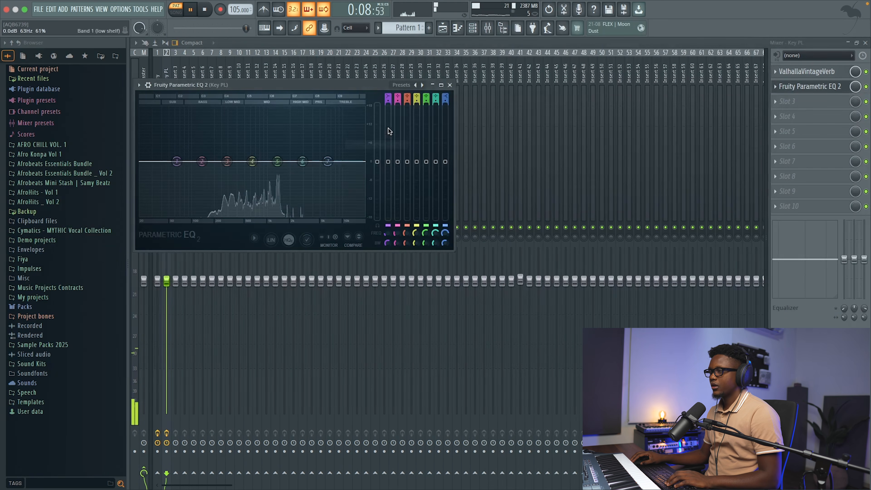
key(space)
click(423, 86)
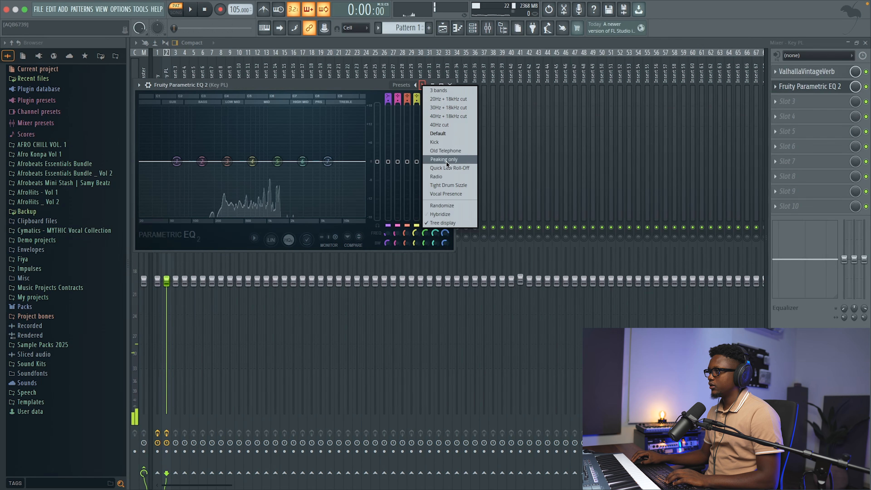
click(454, 116)
- Lower the Key PL equalizer's high cut into the mid range and raise its low cut to about 82 Hz during playback
drag(356, 161, 272, 161)
key(space)
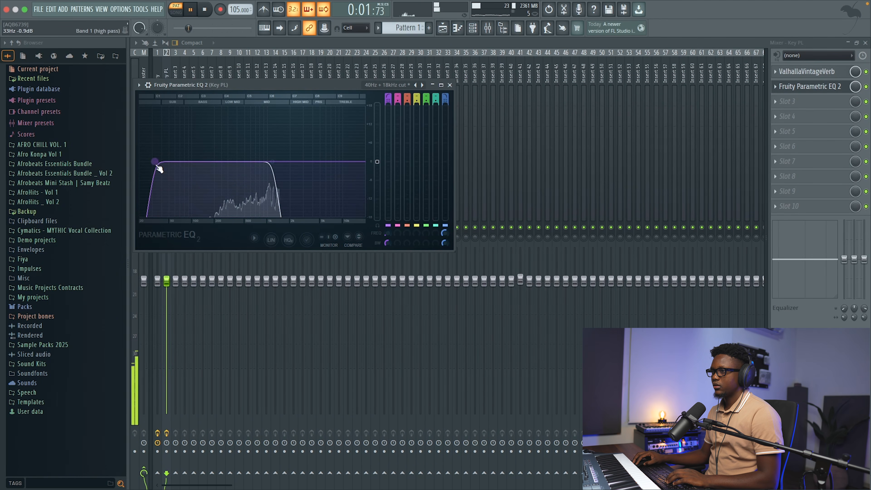
drag(157, 162, 188, 164)
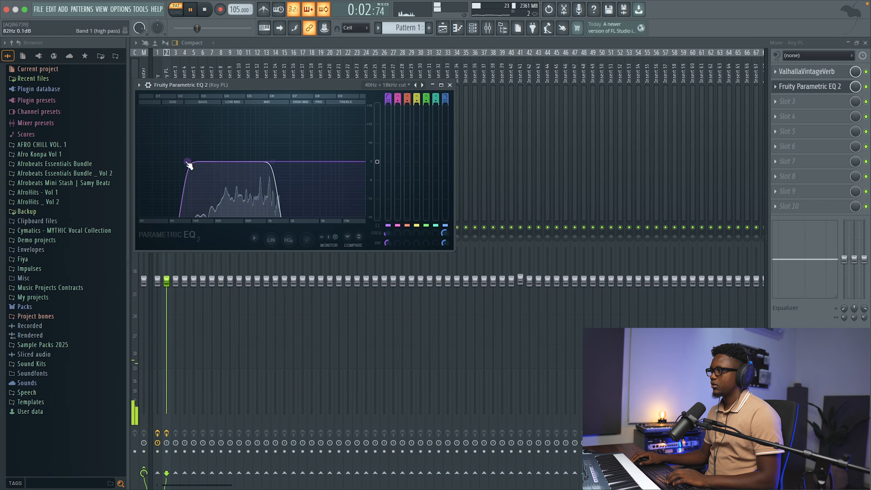
click(450, 85)
click(830, 86)
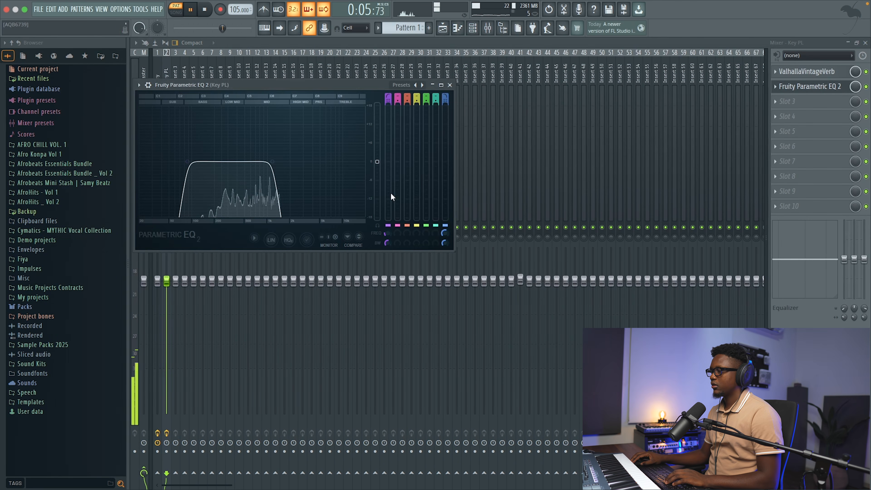
click(450, 85)
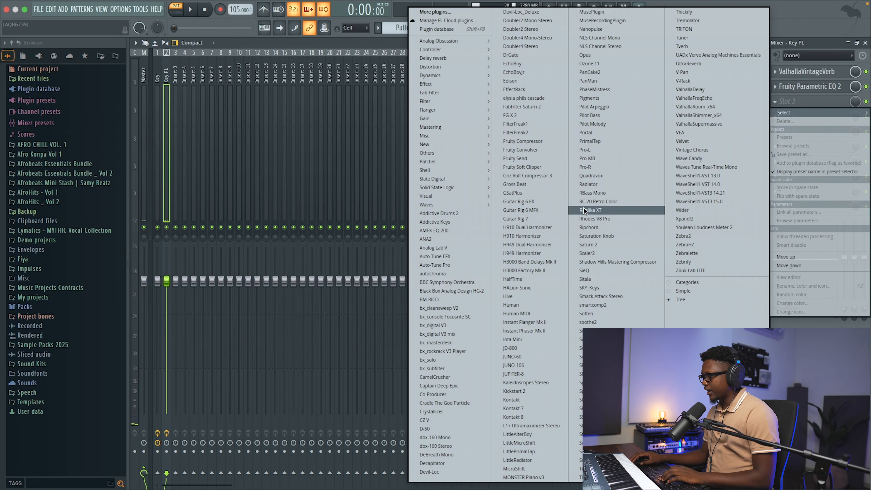
- Add Smack Attack Stereo in slot 3 of the Key PL track, reduce its attack to about -63, and play the result
click(601, 178)
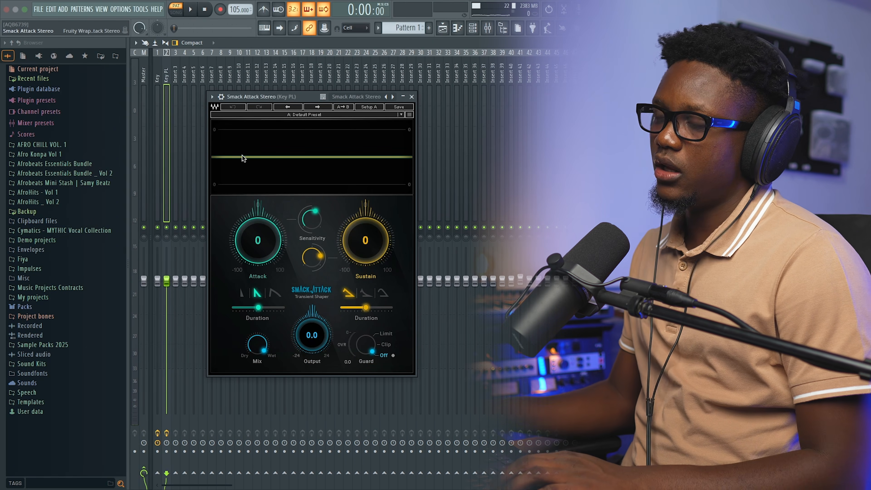
drag(277, 221, 278, 260)
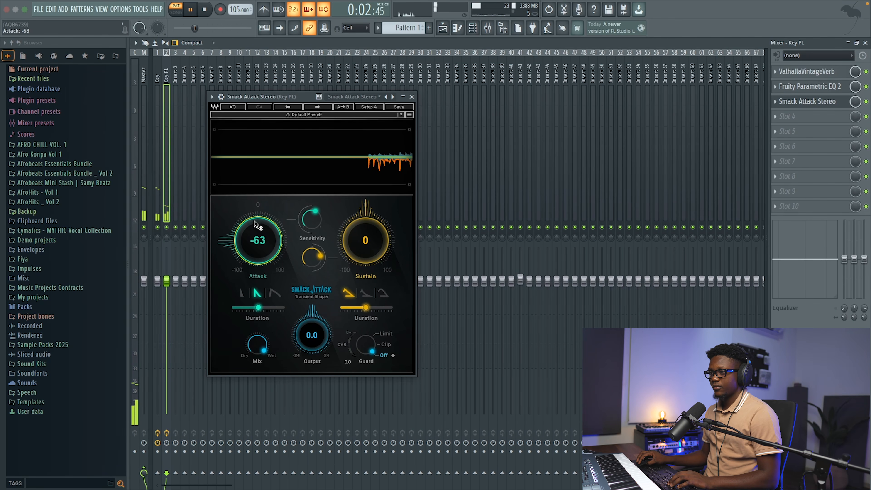
click(411, 97)
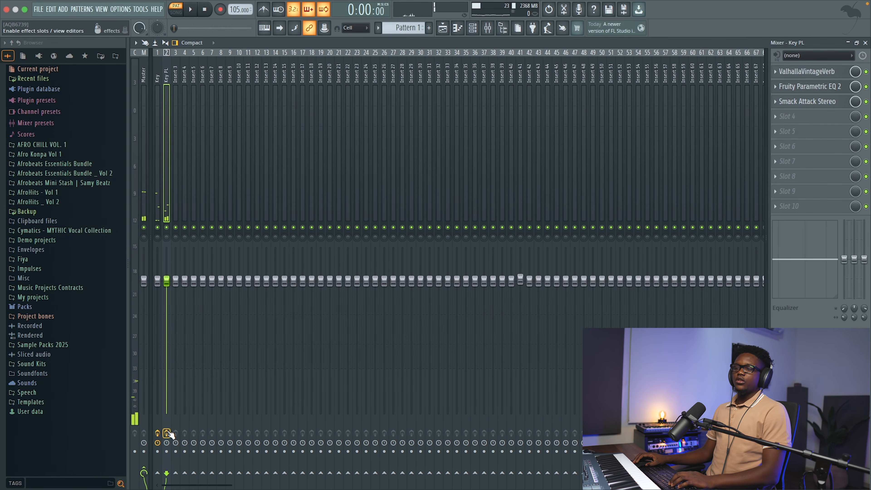
key(space)
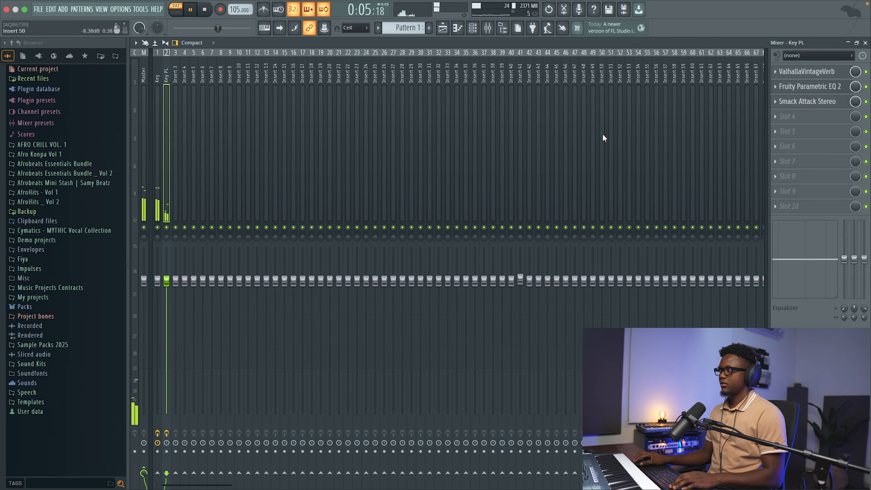
click(865, 43)
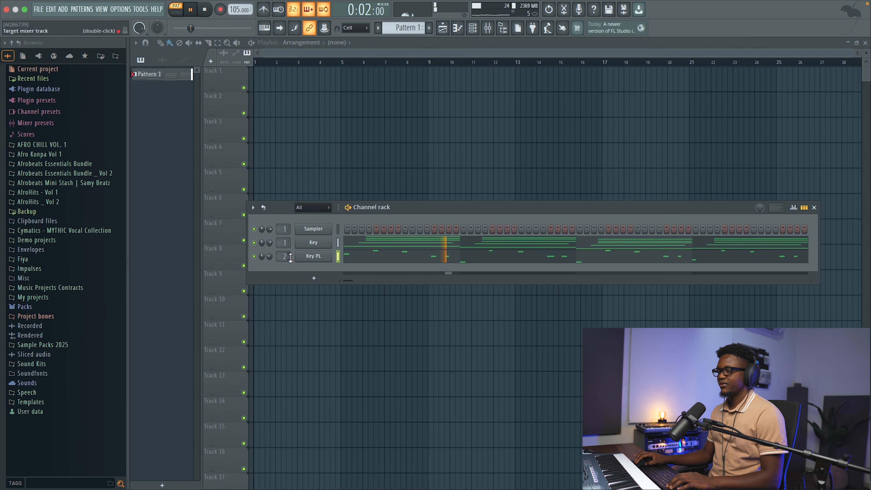
key(space)
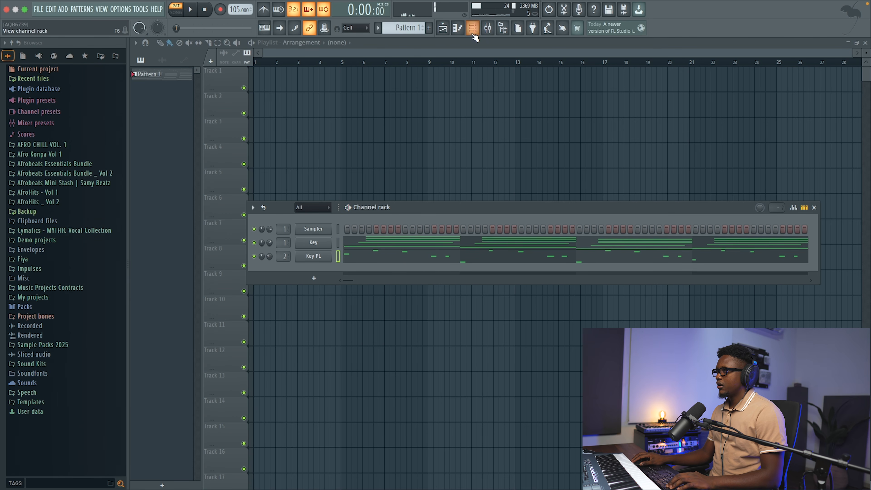
- Set the decay of the Key PL track's ValhallaVintageVerb to 2 s and play the pattern to check it
click(488, 29)
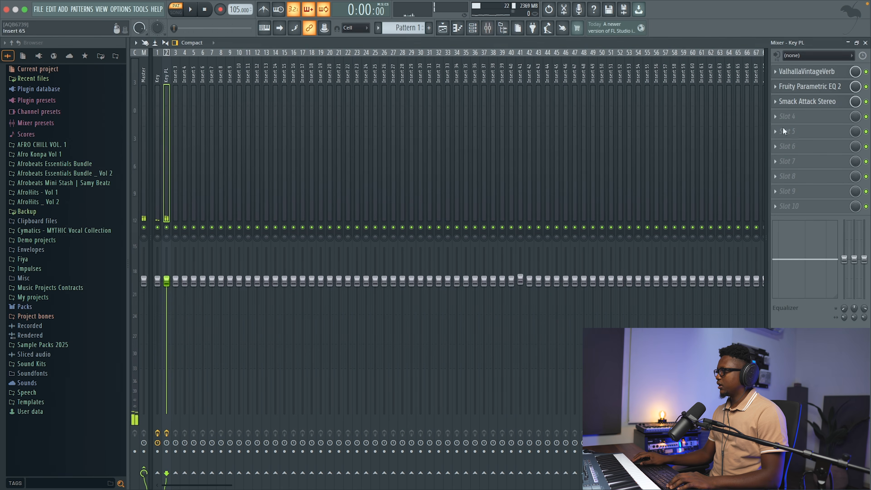
click(809, 76)
click(423, 236)
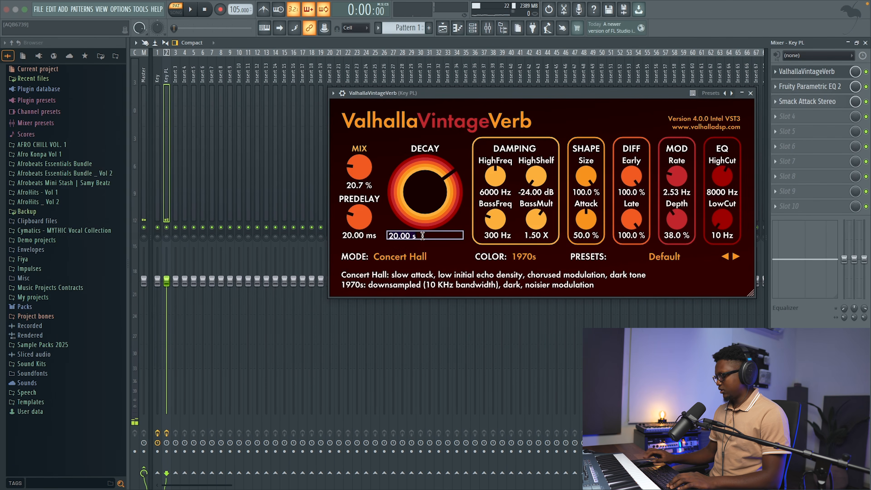
text(2)
key(Return)
key(space)
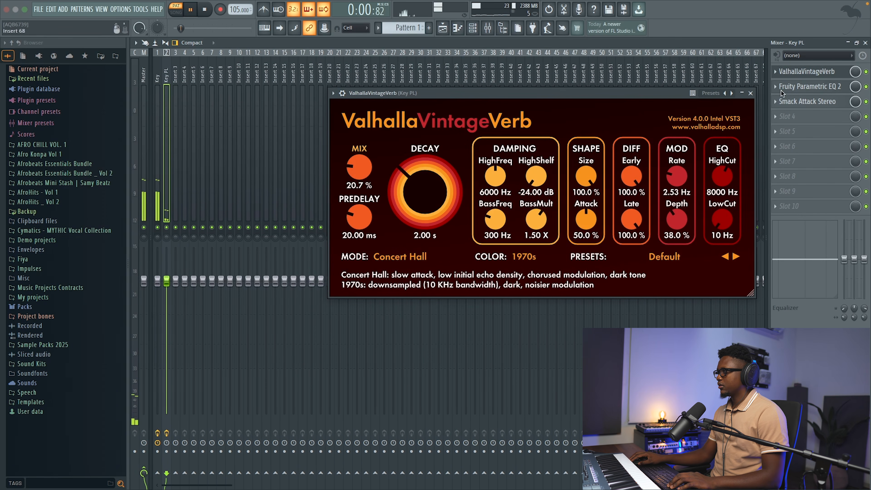
click(751, 94)
key(F9)
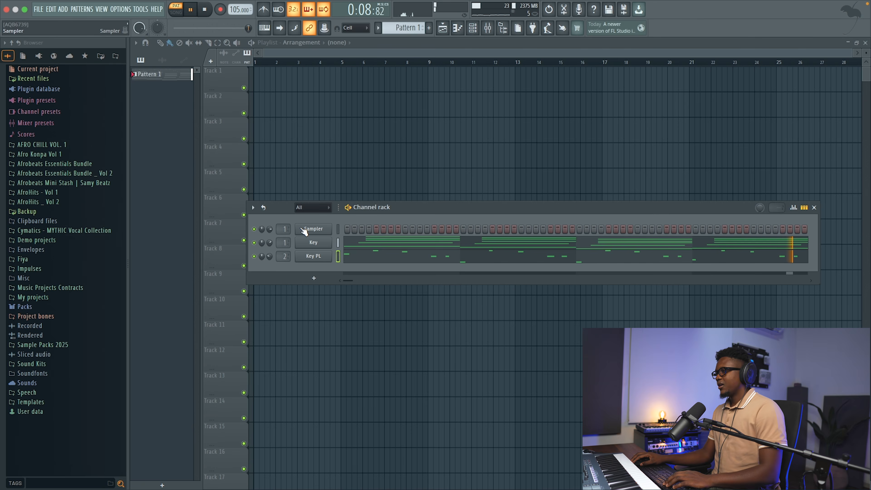
key(space)
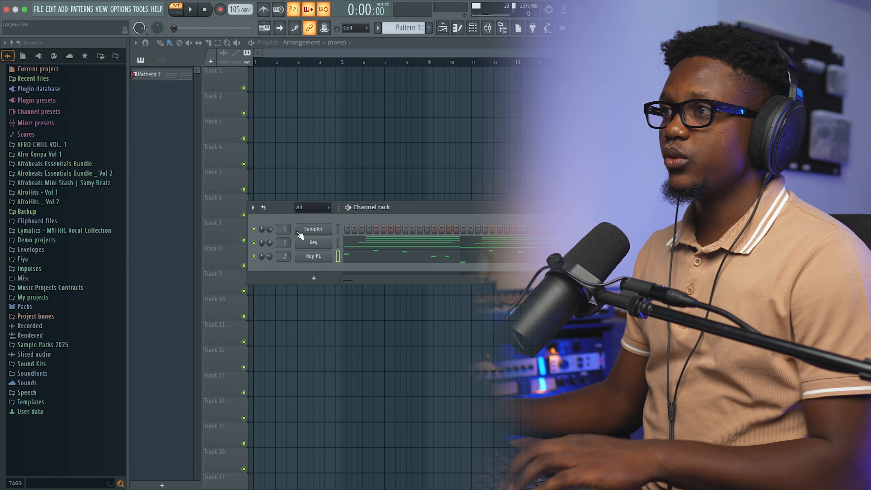
- Place Pattern 1 at bar 1 of playlist Track 1 and reopen the channel rack
click(334, 113)
drag(358, 111, 281, 84)
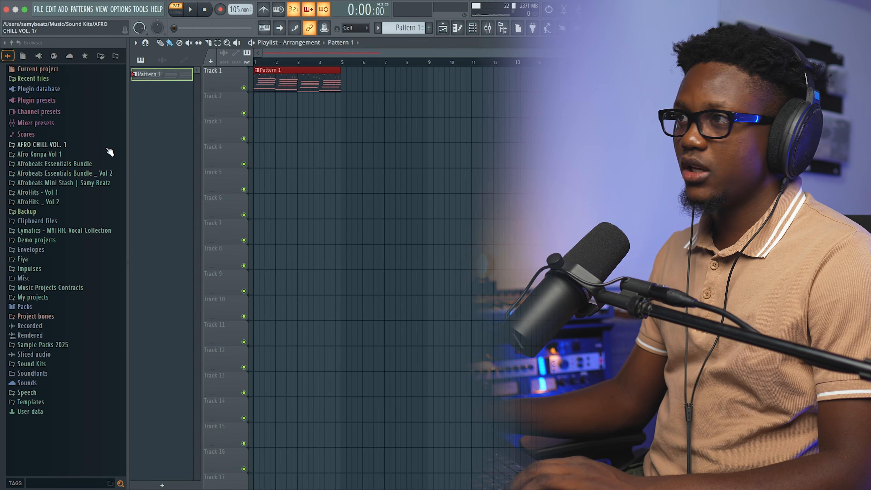
click(473, 28)
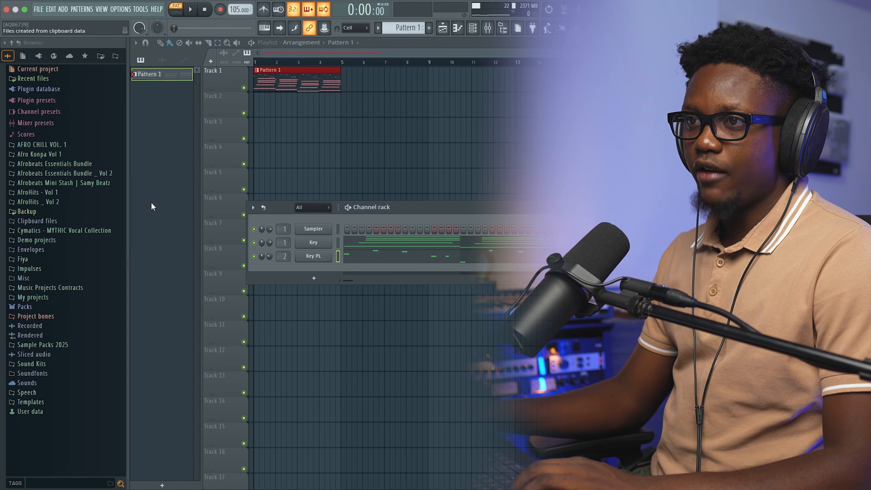
- Load Kick _ U Are from the Afrobeats Mini Stash Kick folder onto the Sampler channel and clear its mixer track assignment
click(59, 185)
scroll(65, 213, down, 3)
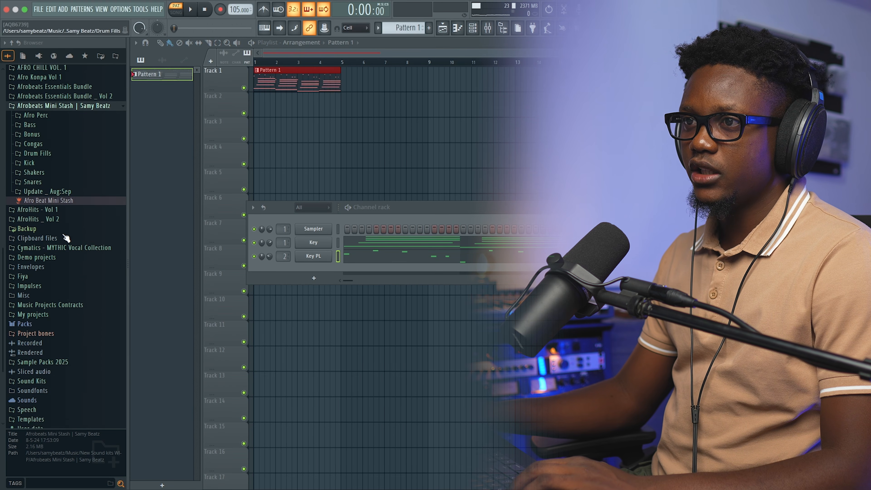
click(30, 191)
click(77, 255)
click(53, 271)
click(53, 264)
drag(50, 280, 288, 229)
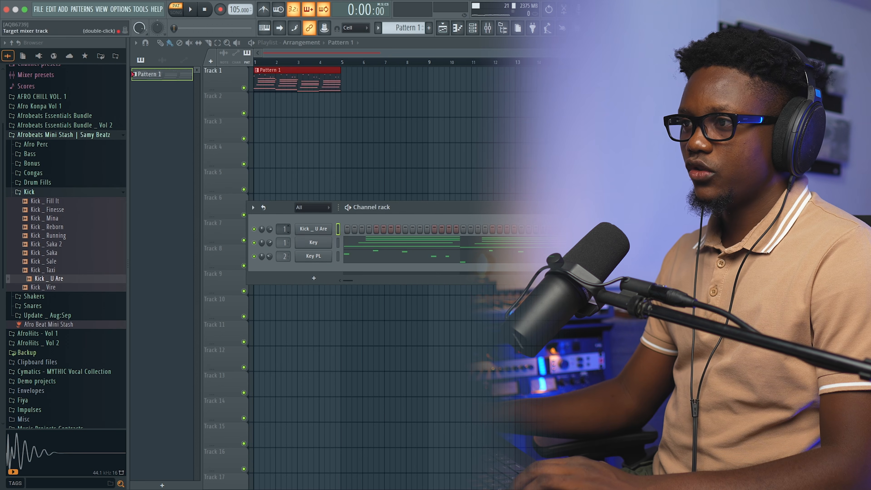
- Add Perc _ Corn from the Afro Perc folder as a new channel below the kick
click(32, 192)
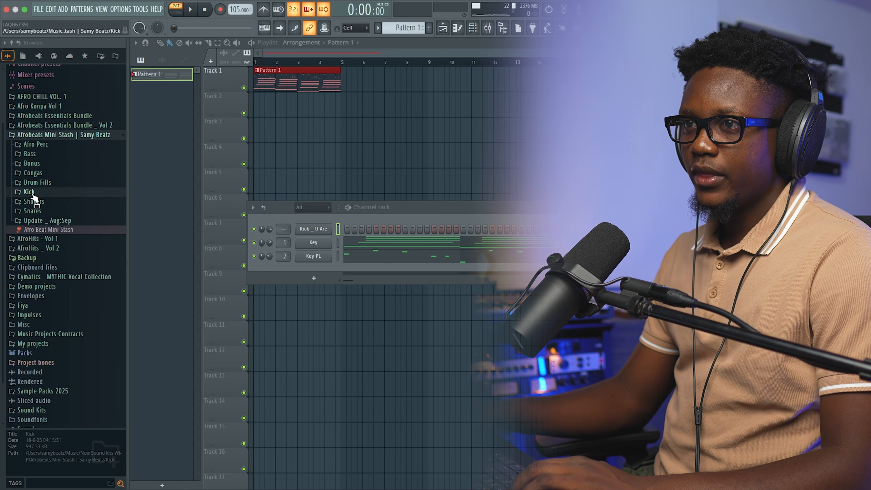
click(35, 144)
click(64, 205)
drag(55, 197, 321, 243)
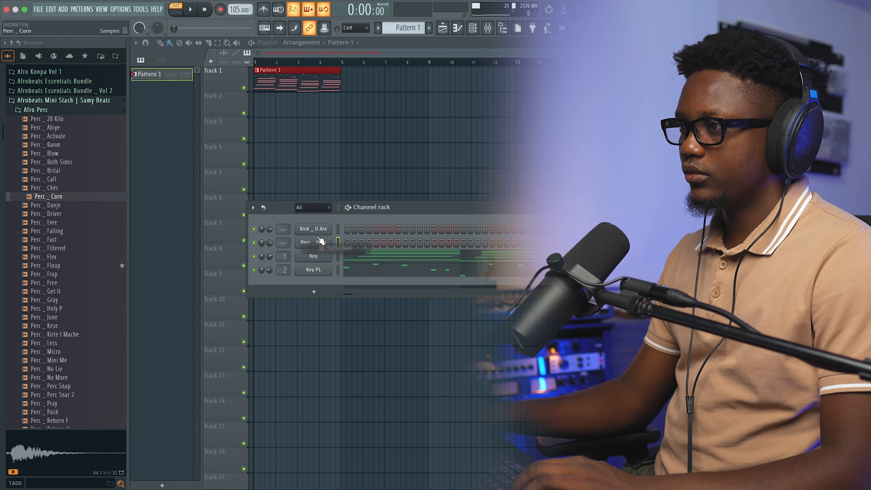
- Place a kick hit on step 1 and a Perc _ Corn hit on step 4, and play the pattern
click(347, 229)
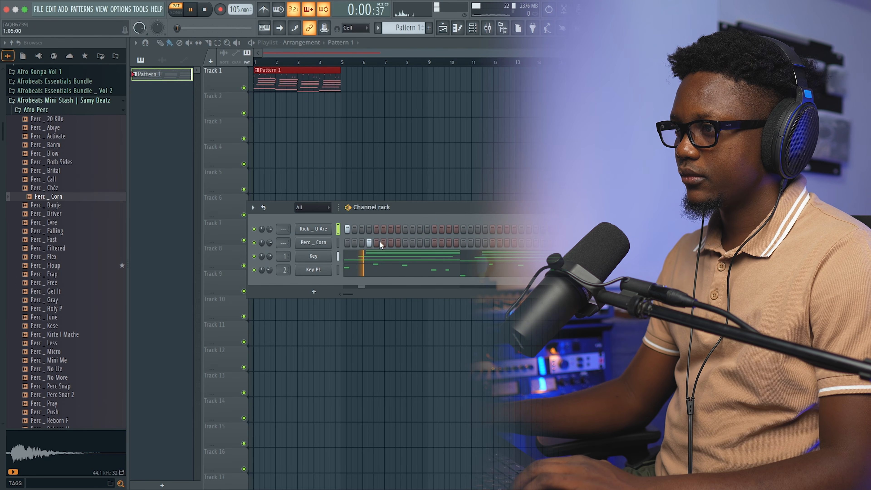
key(space)
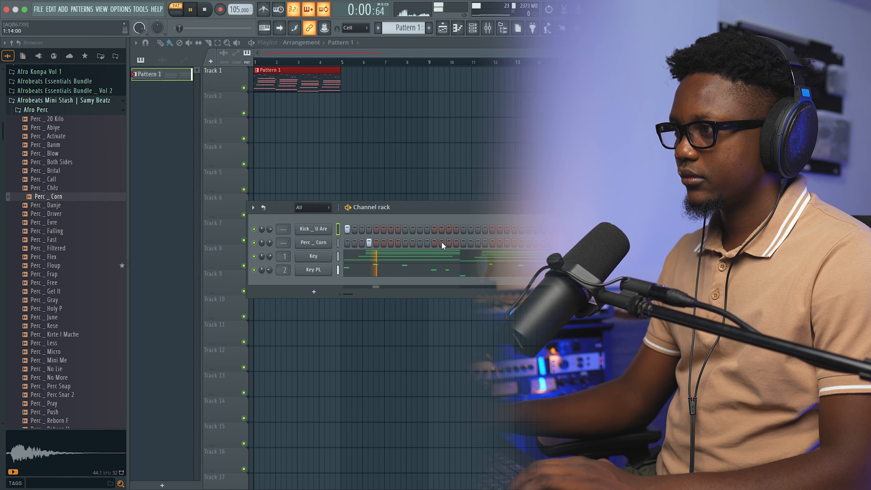
key(space)
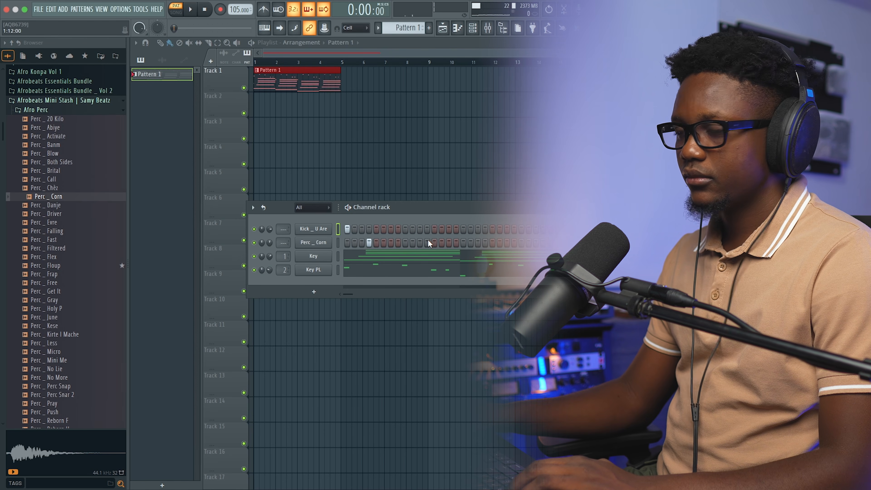
- Audition percussion samples in the Afro Perc folder from Perc _ Danje through Perc _ Pray
click(67, 205)
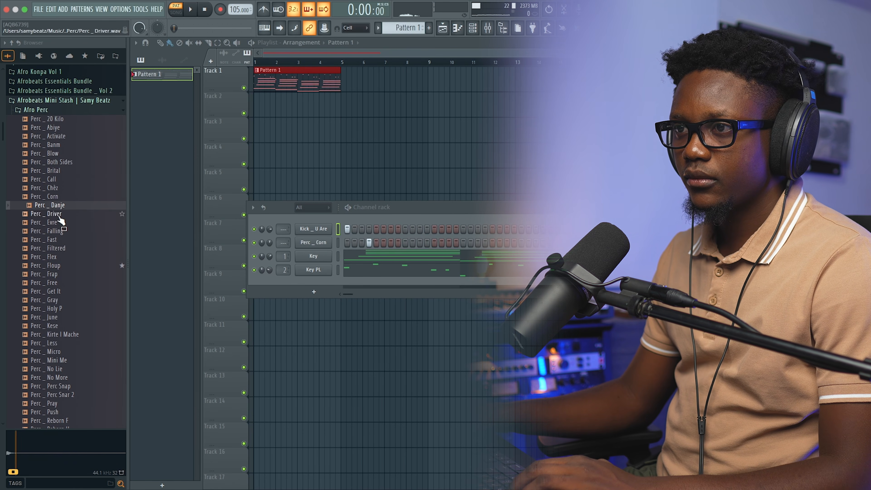
click(59, 214)
click(54, 223)
click(56, 231)
click(58, 239)
click(59, 249)
click(60, 257)
click(62, 265)
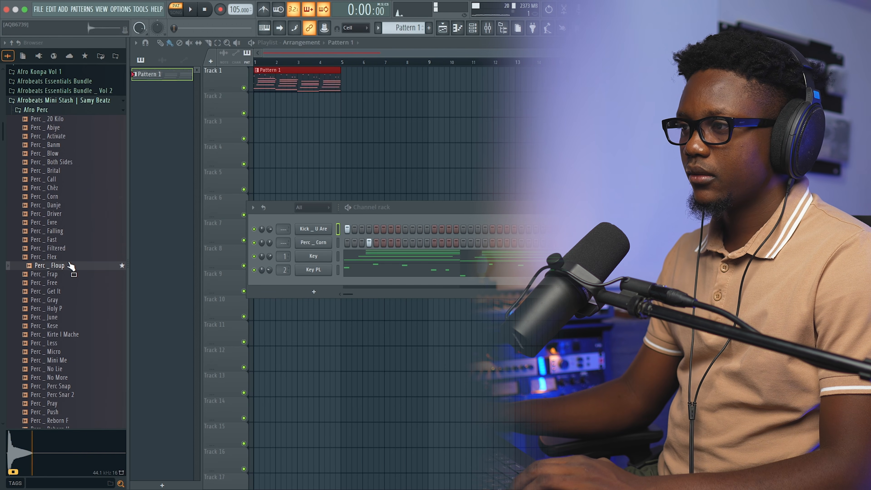
scroll(54, 225, down, 2)
scroll(54, 226, up, 2)
scroll(55, 226, down, 5)
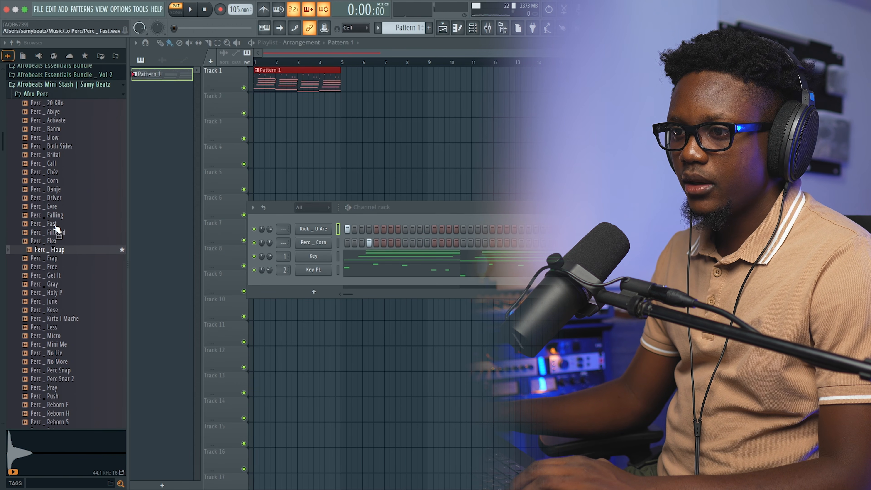
click(48, 240)
click(46, 248)
click(59, 265)
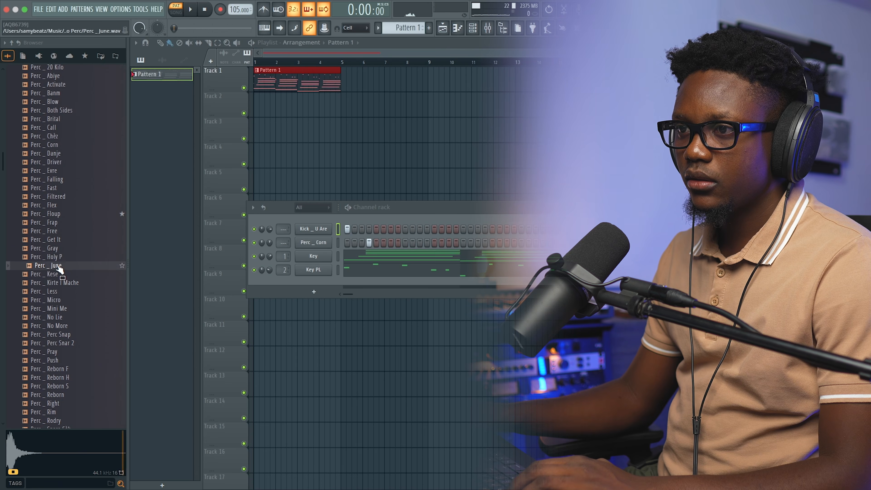
click(52, 275)
scroll(75, 208, down, 5)
click(62, 241)
click(76, 265)
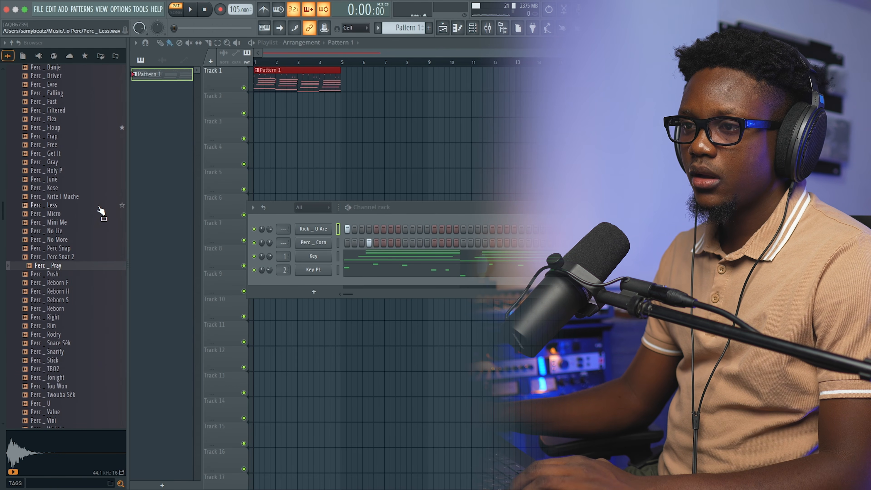
- Expand the Update _ Aug:Sep folder and add Perc _ Nou la as a new channel below Perc _ Corn
scroll(99, 207, down, 15)
scroll(82, 219, up, 5)
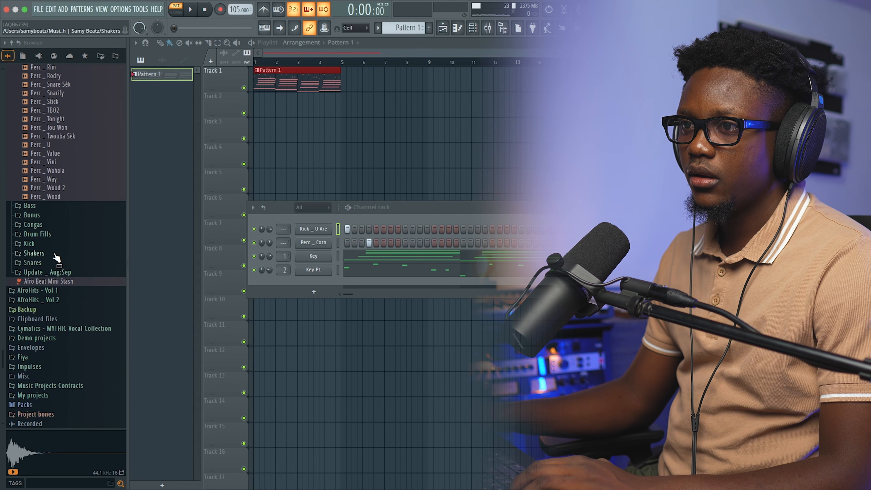
click(55, 273)
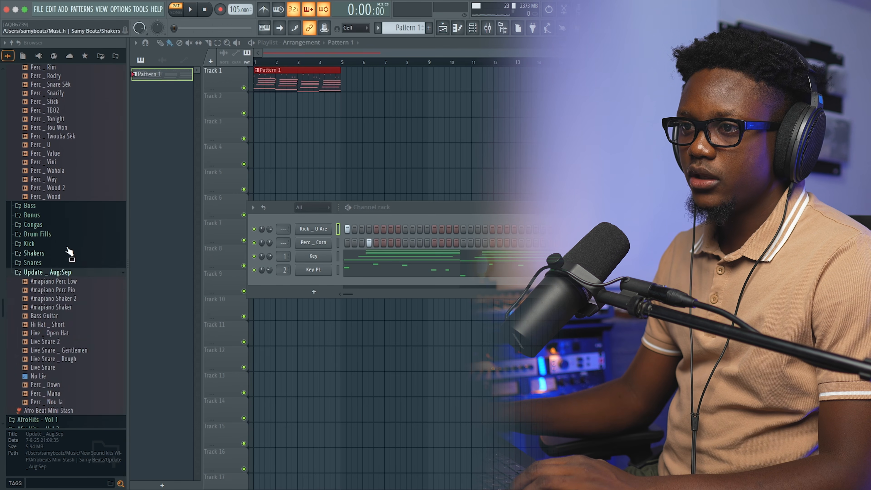
scroll(68, 241, down, 8)
drag(60, 233, 330, 256)
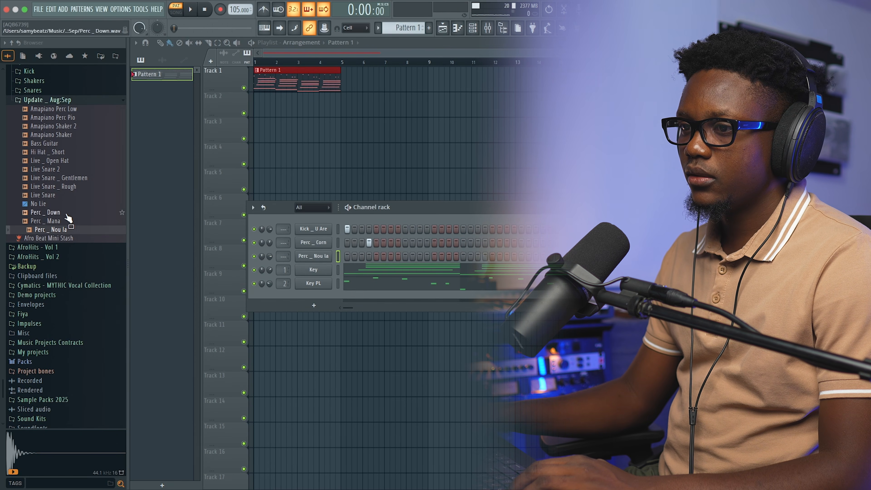
- Audition the live snare and hat samples, and add Live Snare and Live _ Open Hat as new channels below Perc _ Nou la
click(43, 195)
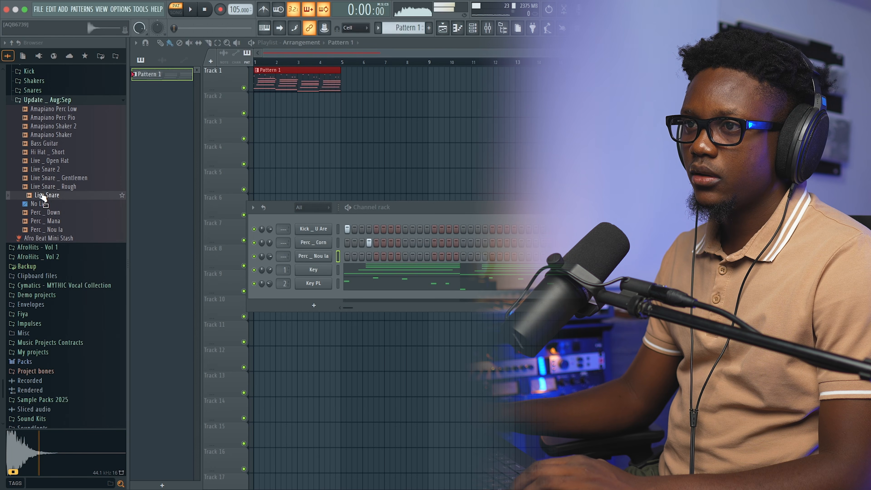
click(50, 179)
click(51, 169)
click(51, 160)
click(52, 144)
click(51, 162)
click(50, 187)
click(48, 195)
drag(51, 201, 315, 271)
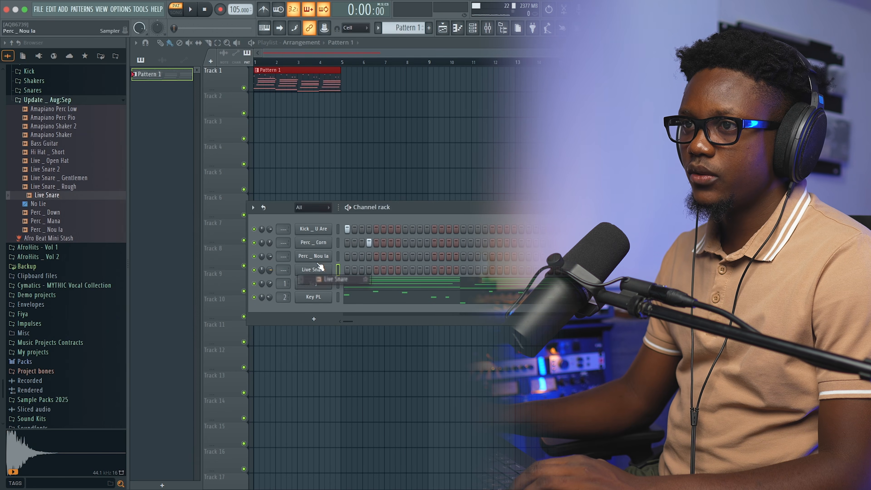
drag(51, 160, 319, 282)
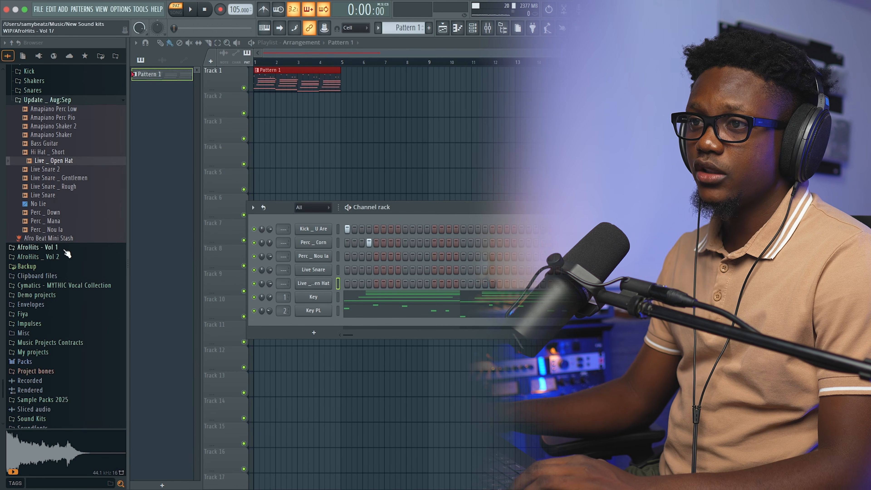
- Compare the remaining percussion and snare samples in Update _ Aug:Sep and add Live Snare _ Gentlemen as a channel directly above Live Snare
click(49, 233)
click(48, 224)
click(46, 214)
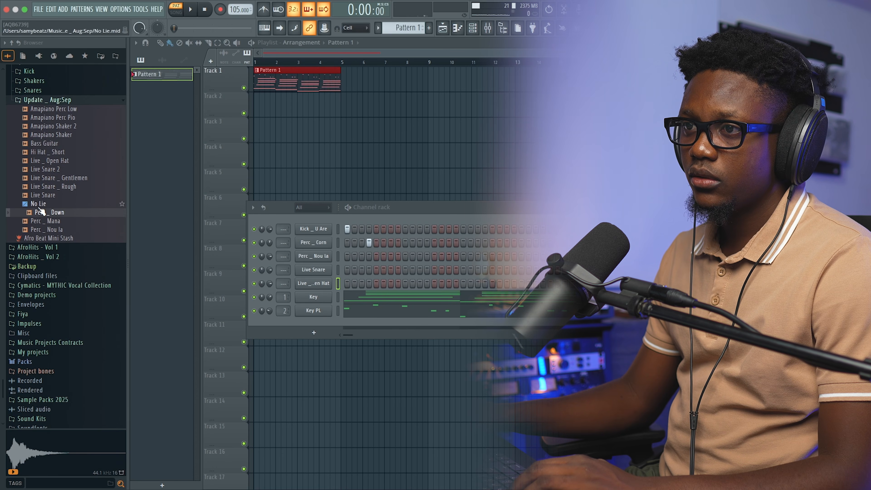
click(46, 205)
click(47, 196)
click(48, 187)
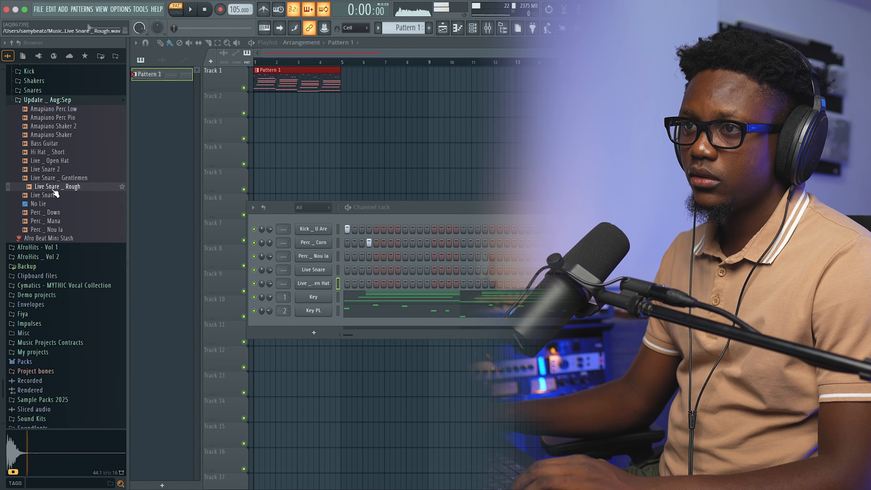
drag(61, 140, 323, 277)
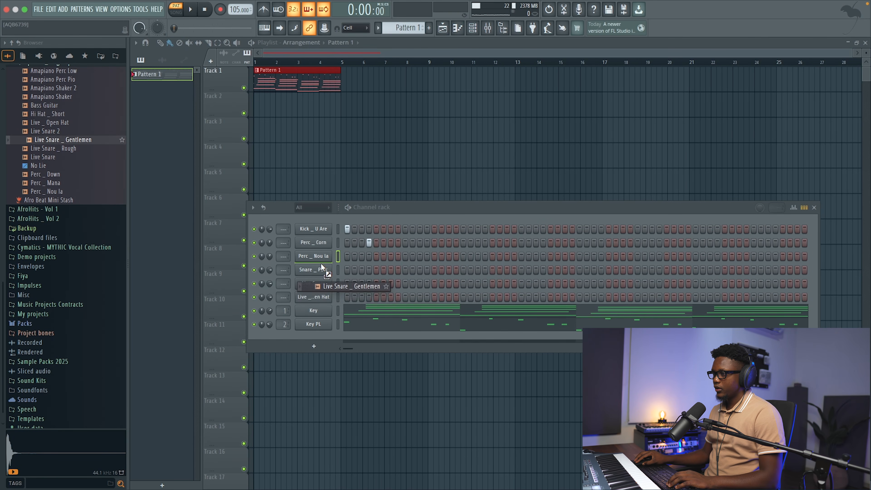
- During playback, place Perc _ Nou la hits every eight steps from step 7 to step 63
key(space)
click(391, 256)
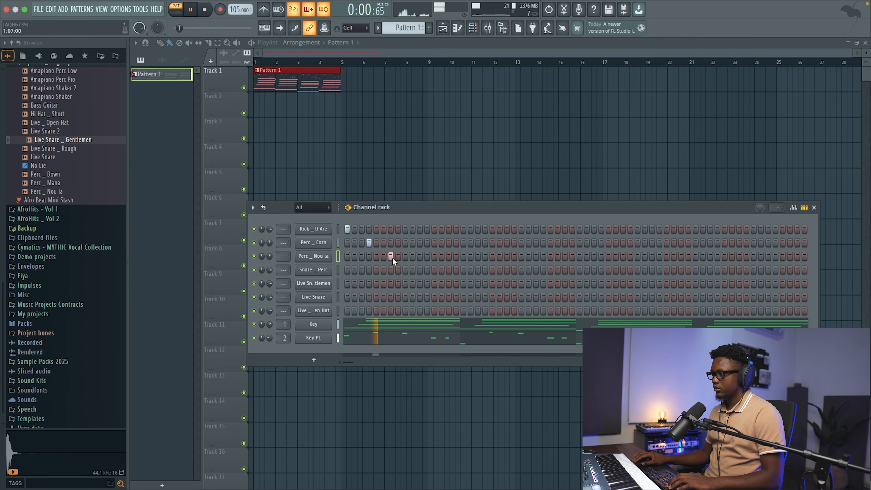
click(449, 257)
click(507, 256)
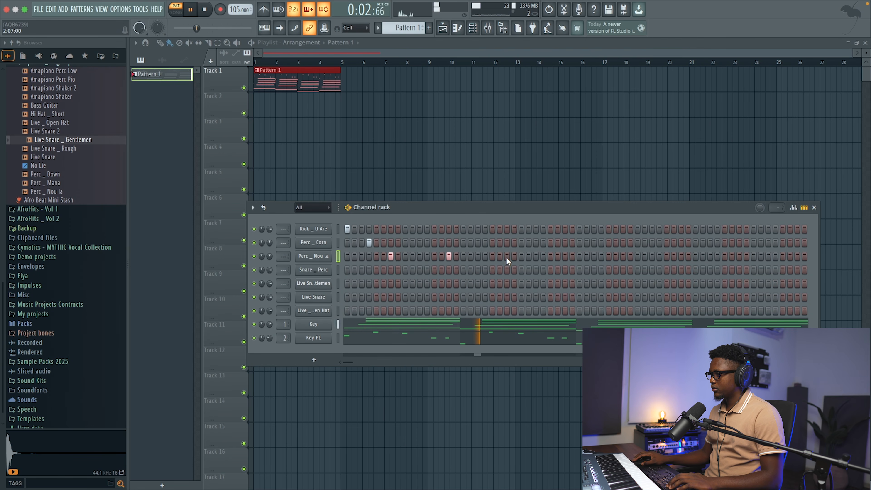
click(565, 256)
click(623, 256)
key(space)
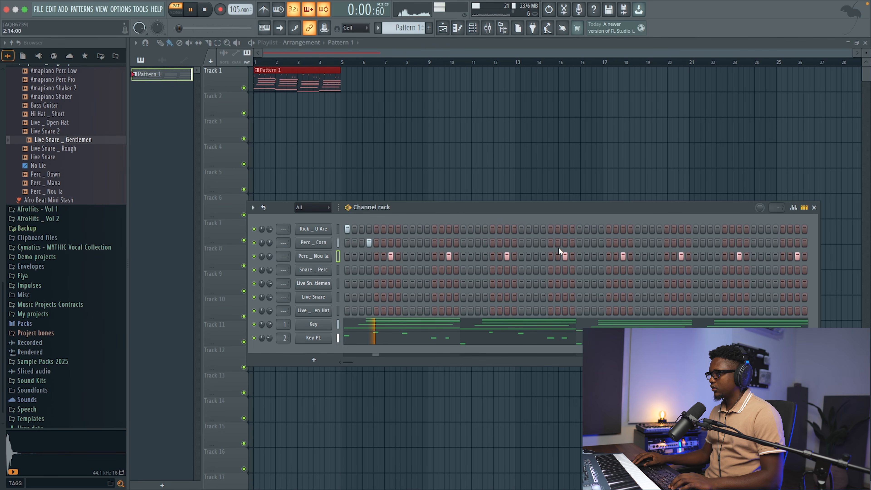
- Place Perc _ Corn hits on steps 20, 36 and 52, and Snare _ Perc hits on steps 10 and 26
click(485, 242)
click(602, 242)
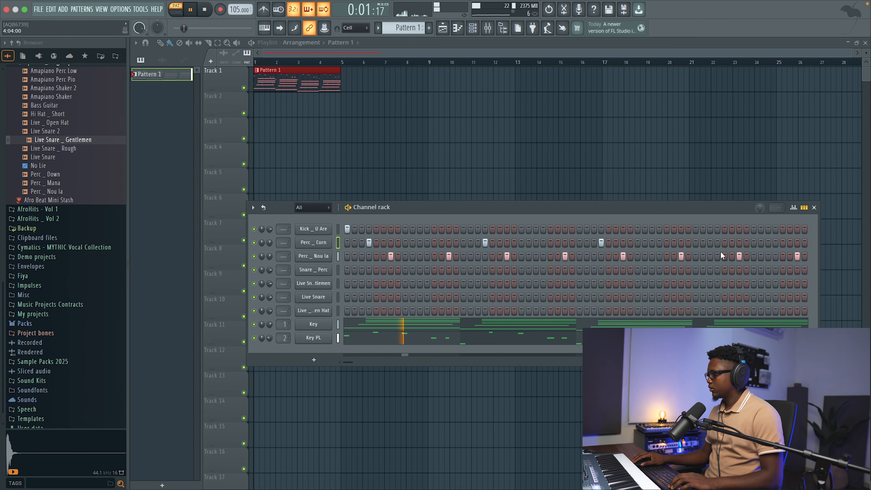
click(718, 242)
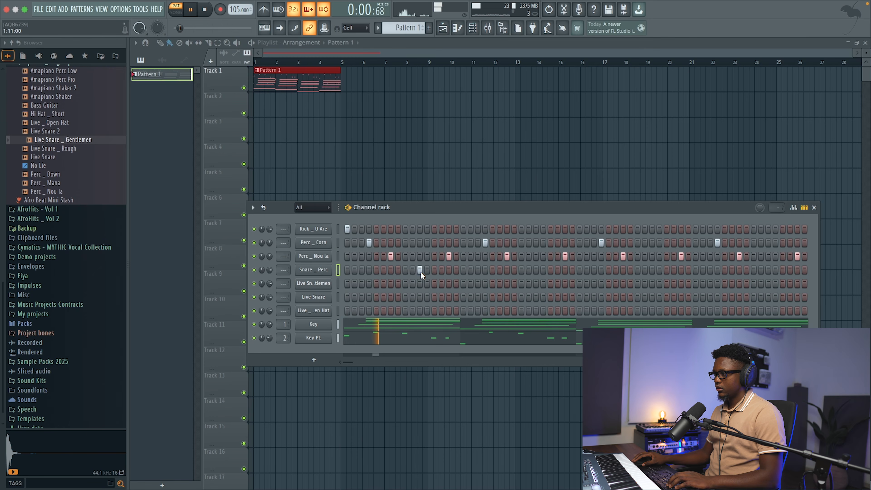
click(413, 270)
click(528, 270)
key(space)
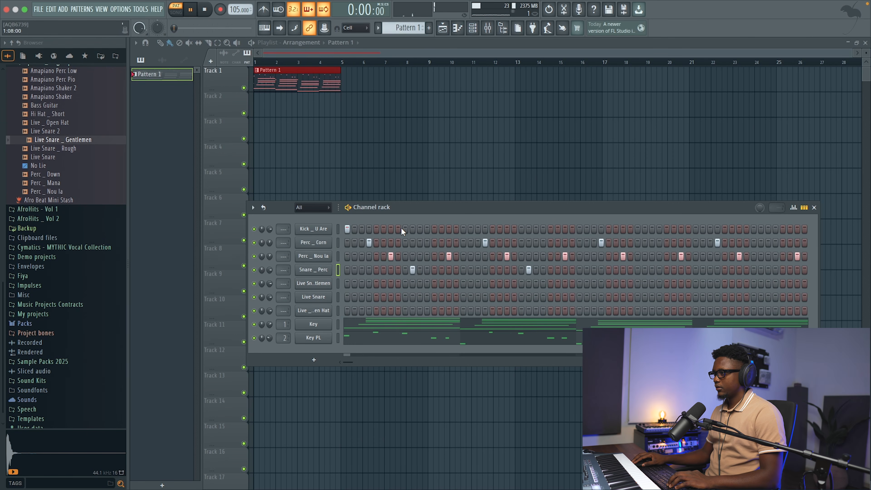
- Add kick hits on steps 12, 28 and 33, replaying the pattern and discarding a trial hit on step 17
click(427, 229)
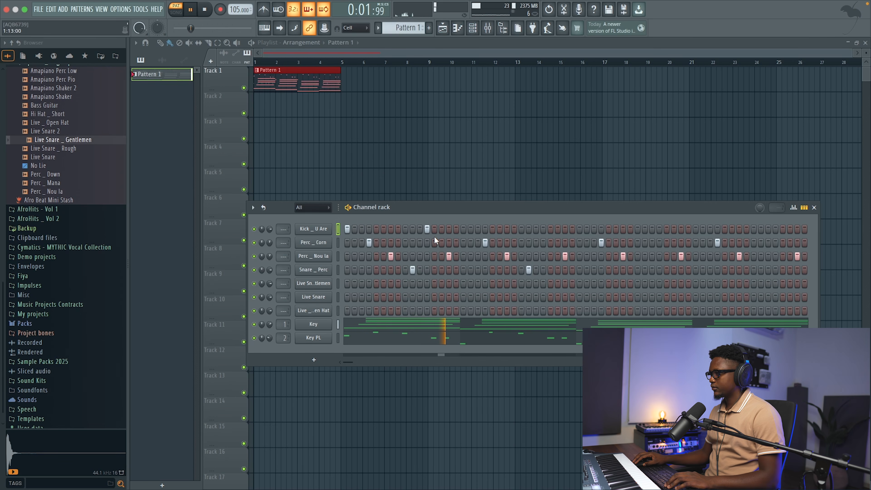
key(space)
key(space)
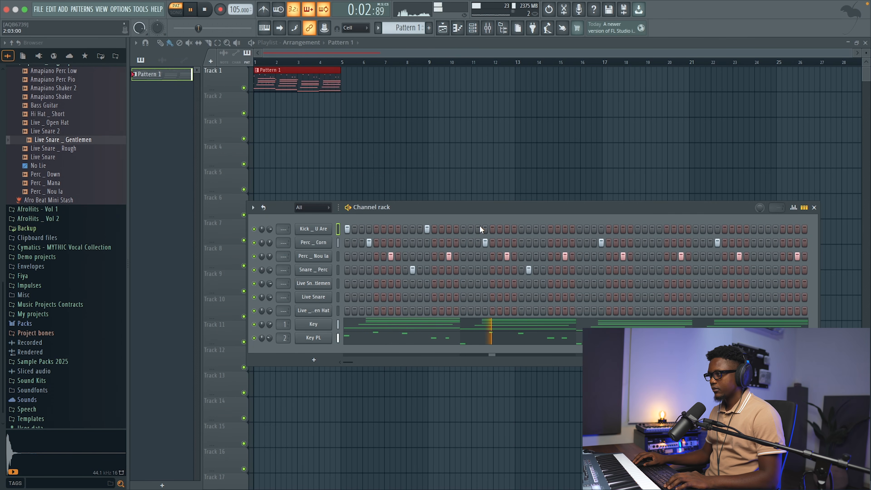
key(space)
key(space)
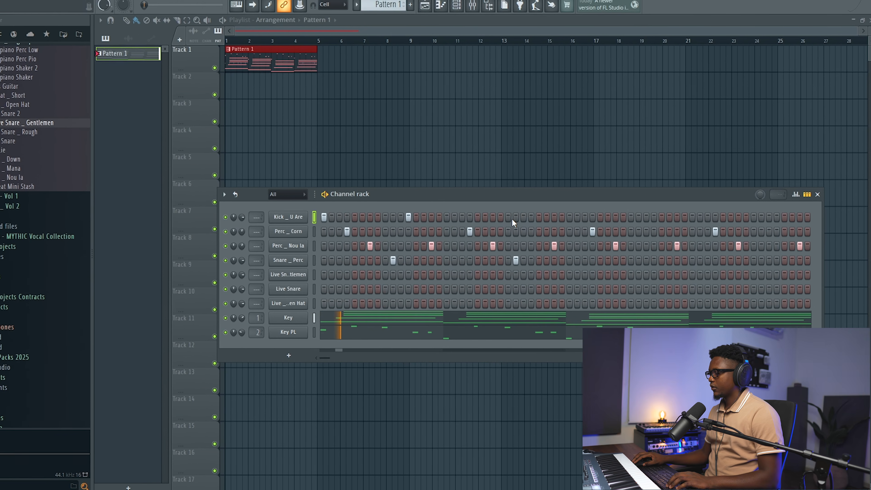
click(438, 211)
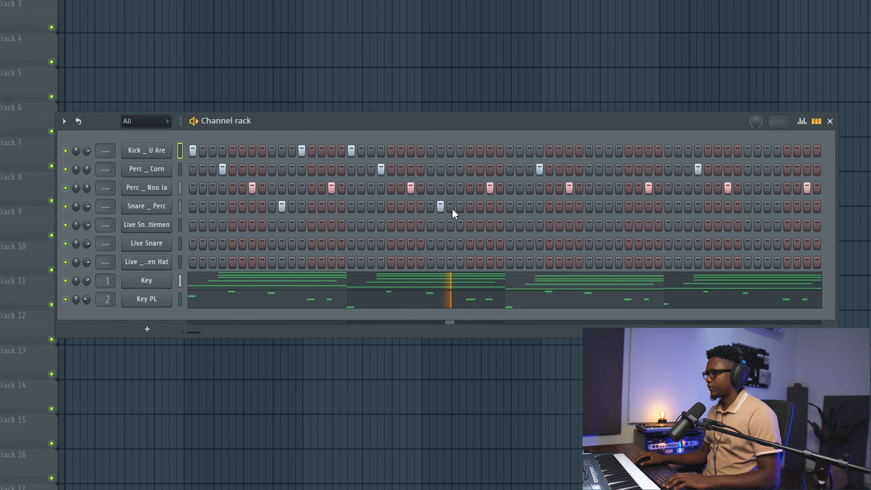
click(458, 151)
click(352, 151)
click(509, 151)
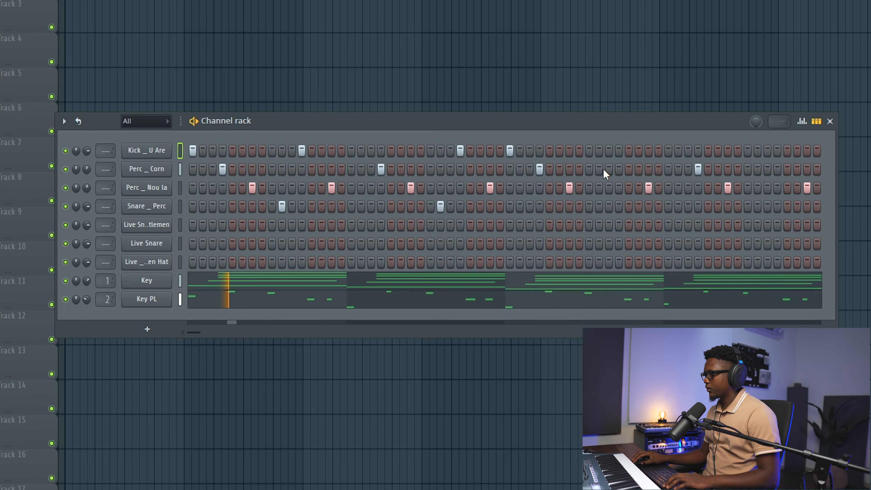
- Add Snare _ Perc hits on steps 42 and 58, and kick hits on steps 42, 44 and 60
click(599, 207)
click(758, 207)
click(618, 150)
click(599, 150)
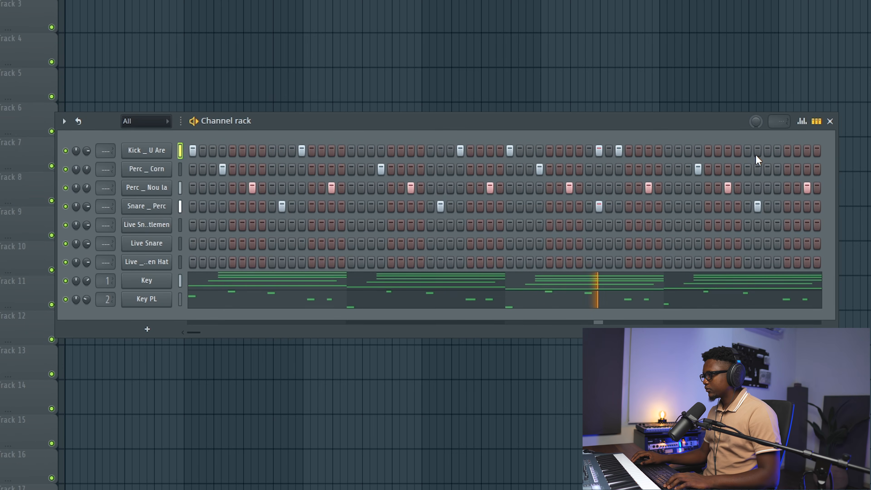
click(776, 150)
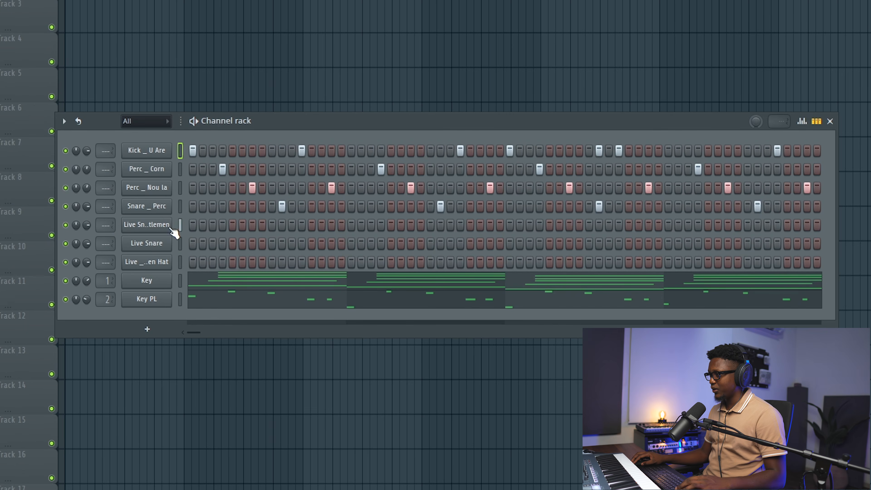
- Place Live Snare _ Gentlemen hits on steps 17 and 20 at a lower channel volume, clearing the Perc _ Corn hit on step 20
click(352, 226)
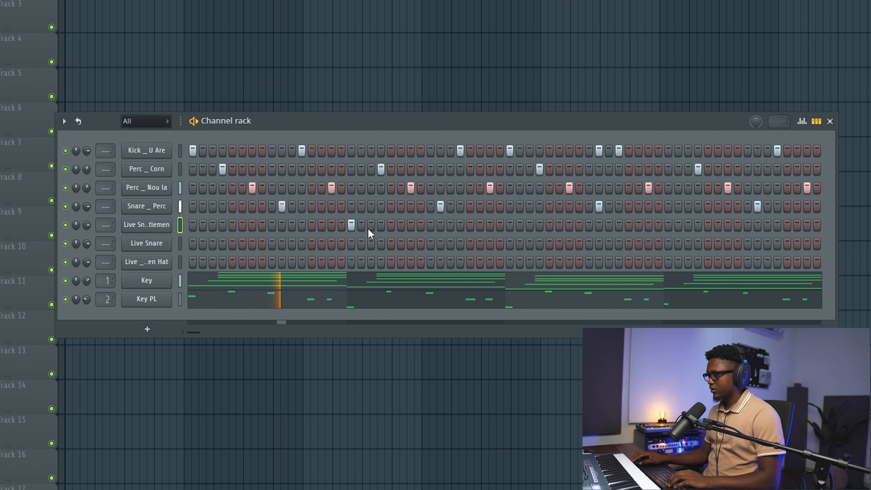
click(381, 226)
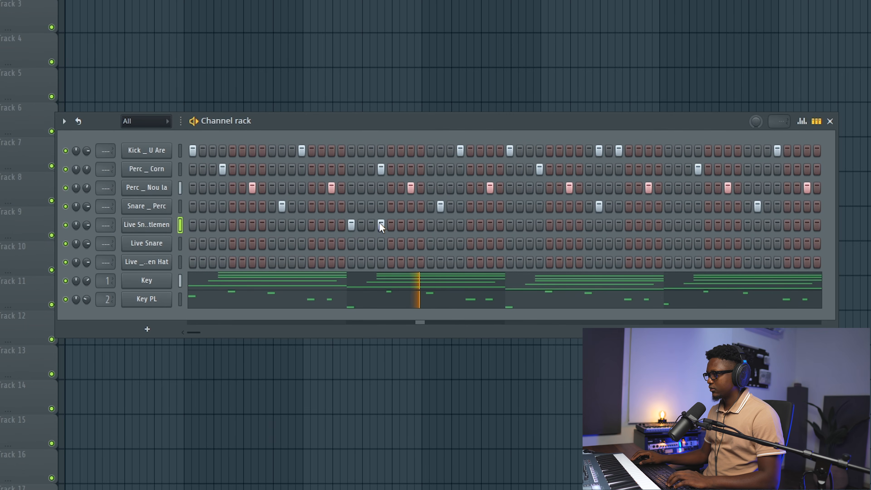
key(space)
key(space)
right_click(382, 171)
drag(87, 226, 88, 237)
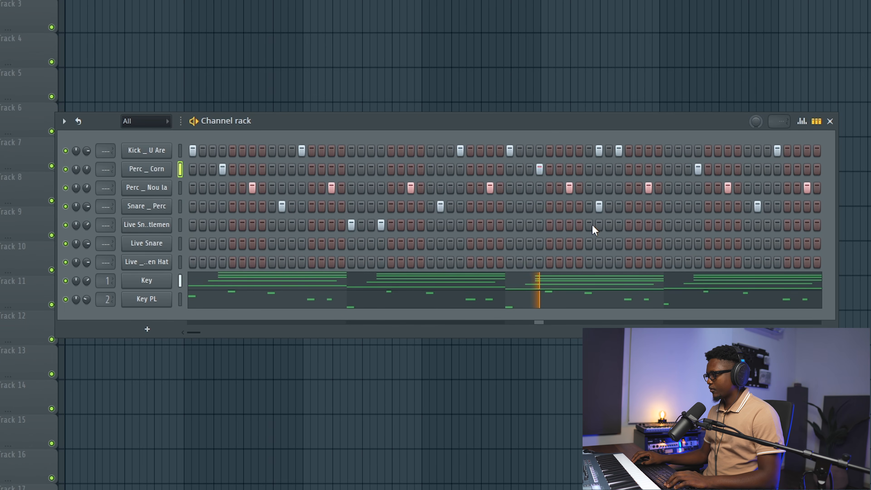
- Repeat the Live Snare _ Gentlemen hits on steps 49 and 52 and check the pattern in playback
click(668, 225)
click(698, 225)
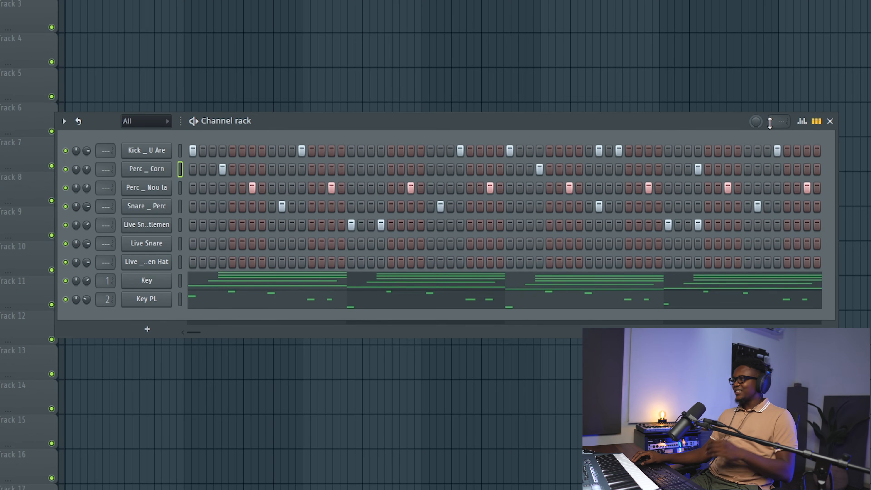
key(space)
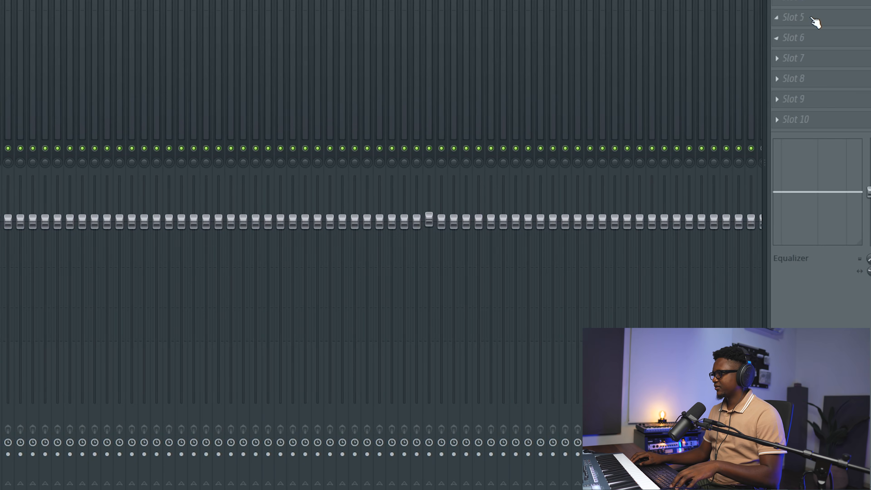
click(813, 19)
click(355, 388)
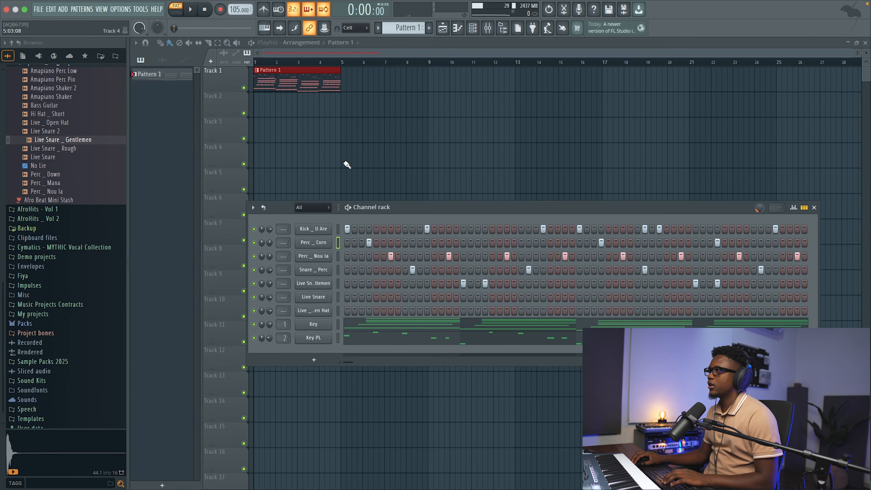
- Route the selected Perc _ Corn channel to mixer track Insert 3
click(487, 28)
right_click(179, 76)
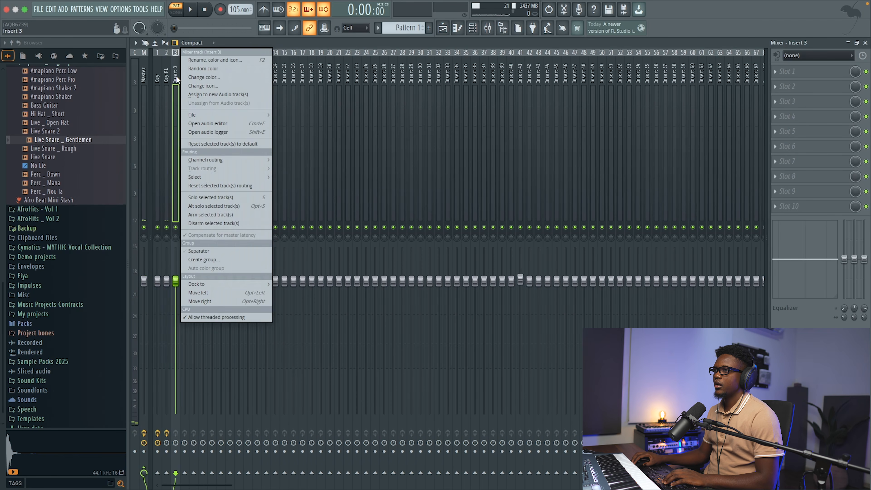
mouse_move(226, 160)
click(308, 160)
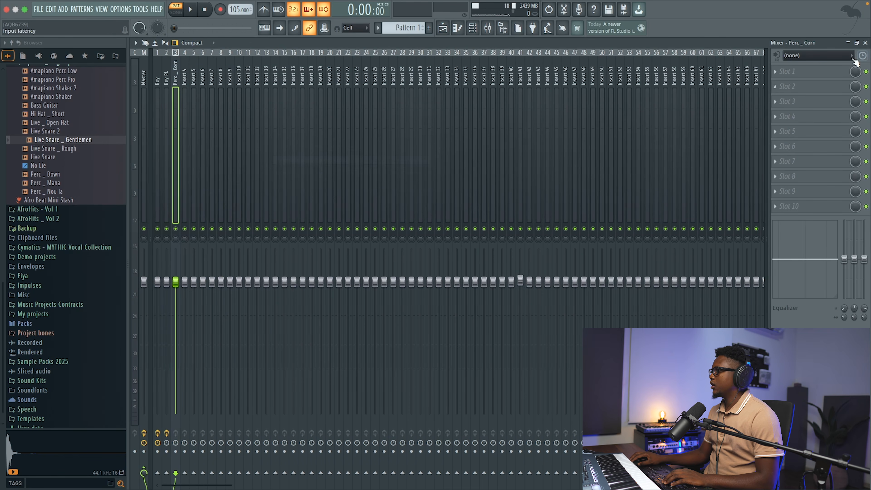
- Load Fruity Flanger in the first effect slot of the Perc _ Corn mixer track with the Bad Leslie preset
click(819, 76)
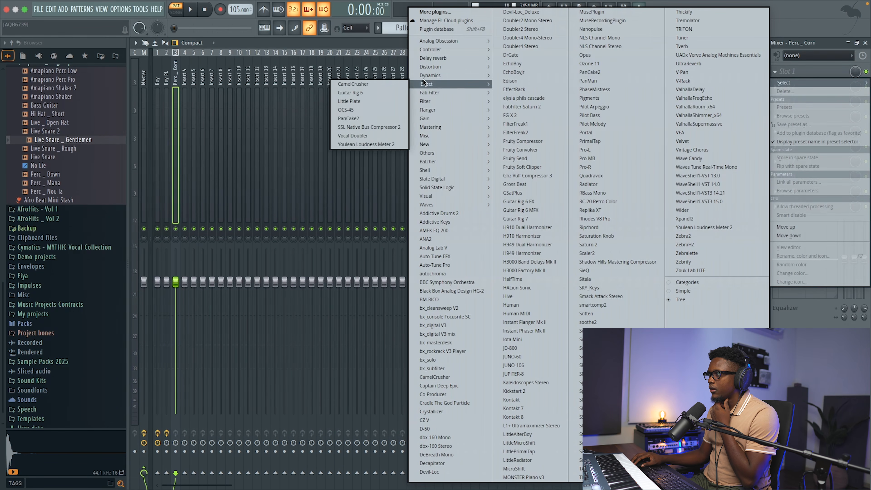
mouse_move(433, 66)
mouse_move(434, 109)
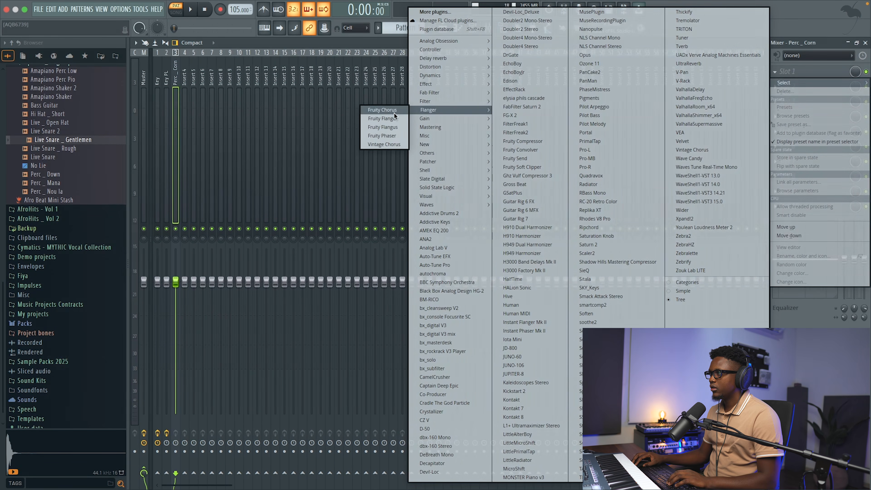
click(390, 119)
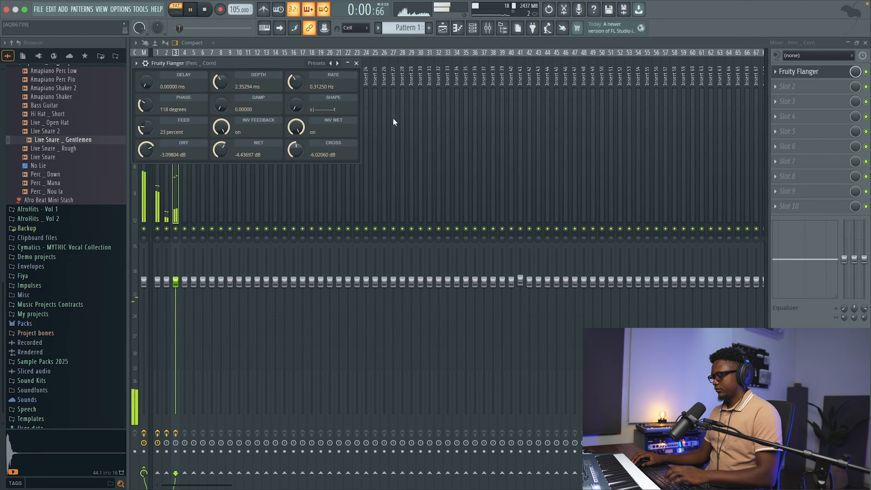
click(337, 63)
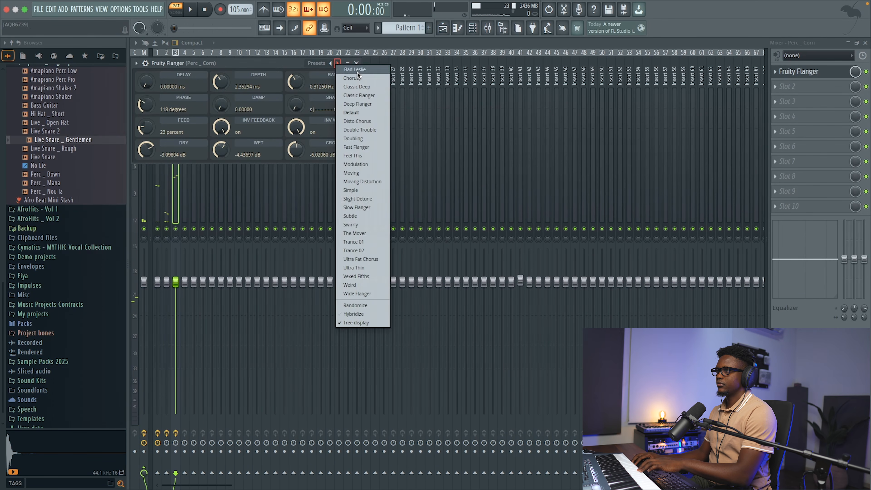
click(358, 72)
- Lower the Perc _ Corn mixer fader during playback and close the mixer
key(space)
drag(176, 283, 171, 318)
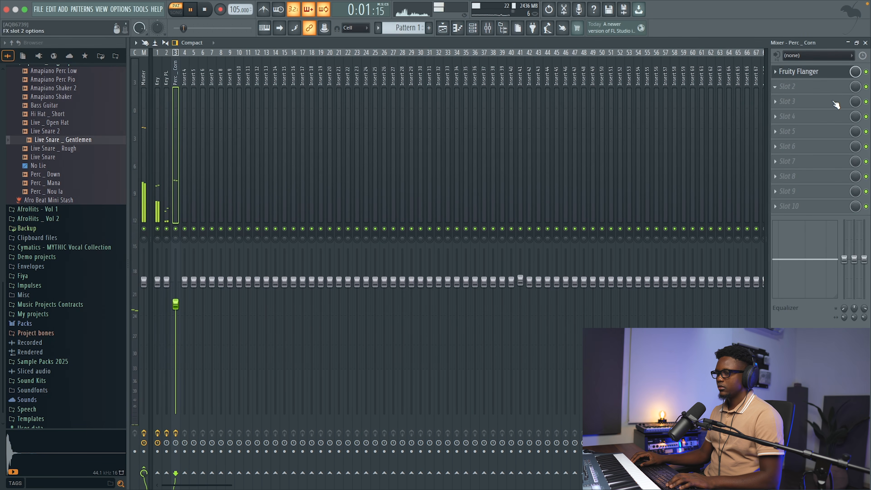
key(space)
click(865, 43)
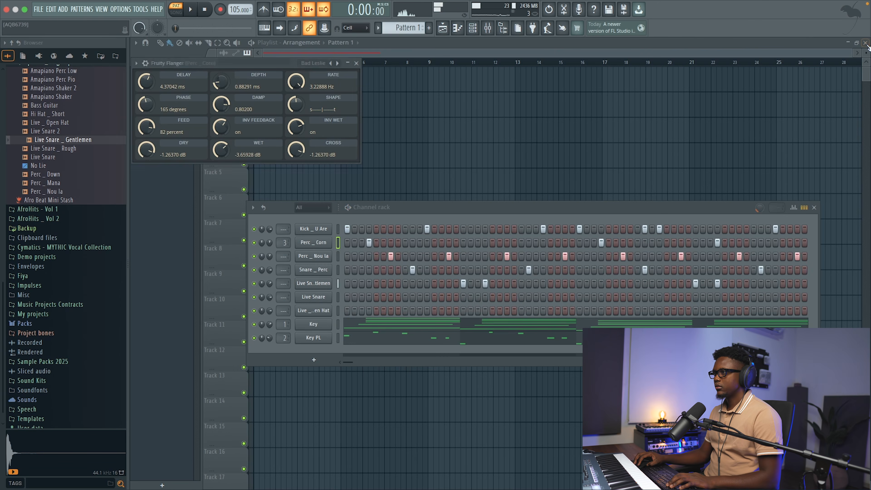
- Set the pitch shift of the Perc _ Corn sampler to -300 cents and close its channel settings
click(315, 243)
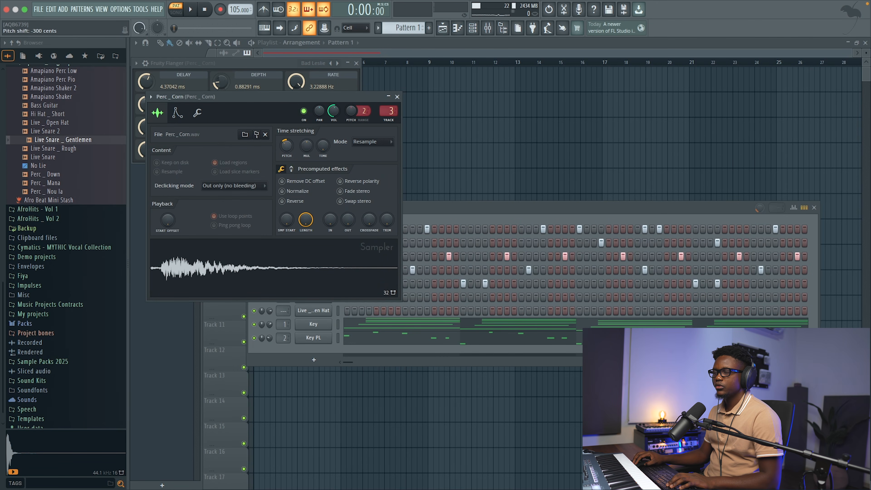
key(space)
click(397, 96)
- Rebalance the Perc _ Nou la and Live Snare _ Gentlemen channel volumes during playback and select Live Snare _ Gentlemen
key(space)
key(space)
drag(269, 257, 269, 270)
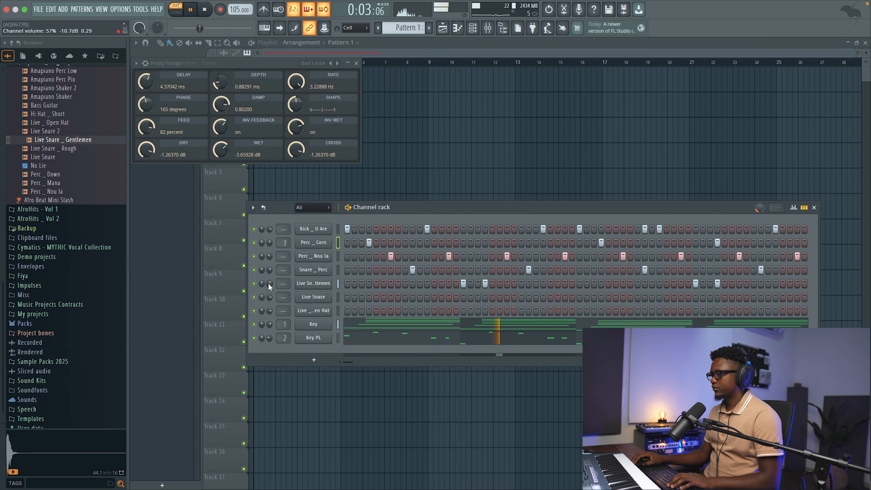
click(340, 286)
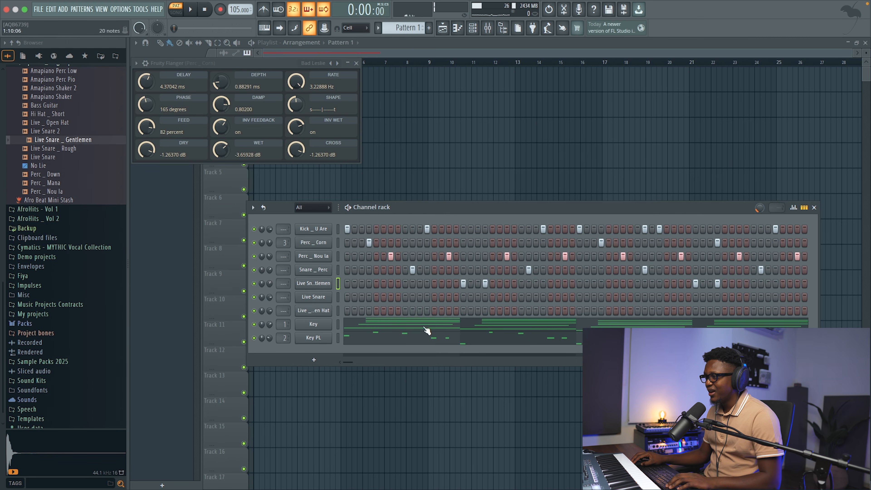
- Audition the Live Snare sample and add a Live Snare hit on step 26
click(326, 299)
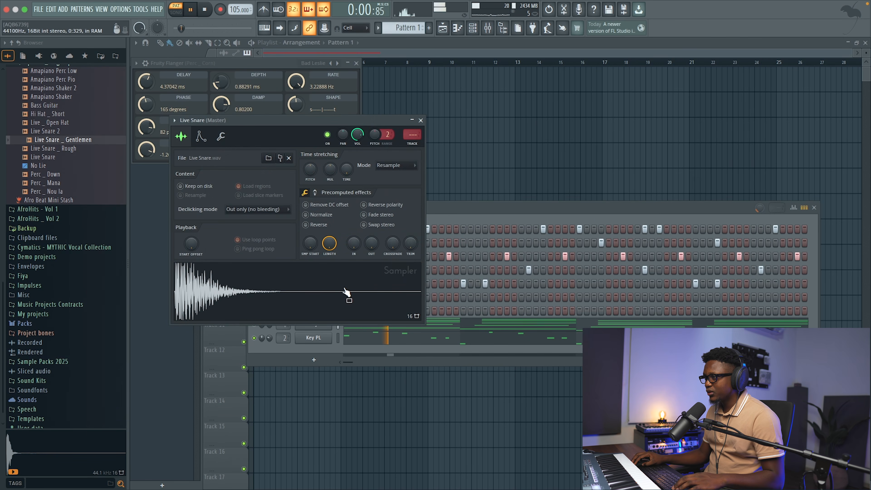
click(421, 121)
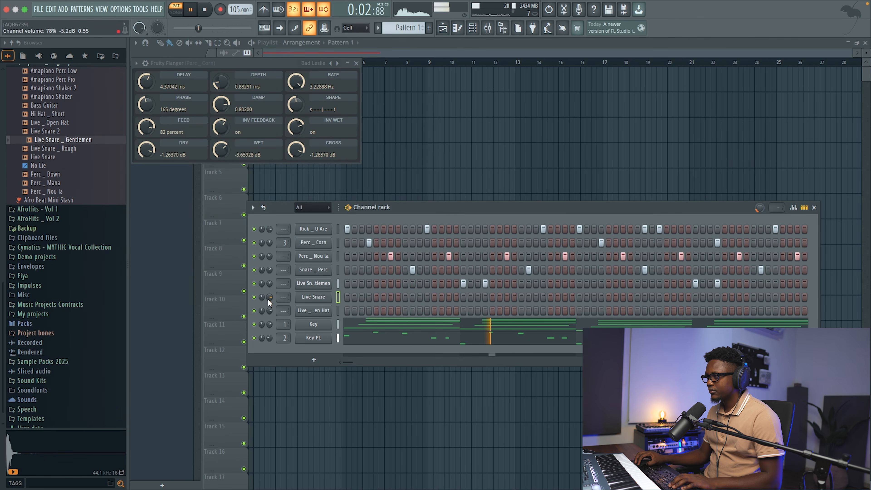
click(529, 297)
key(space)
- Arrange two Live Snare notes at C5 on steps 10 and 13 of bar 2 in the piano roll, checking playback
right_click(319, 299)
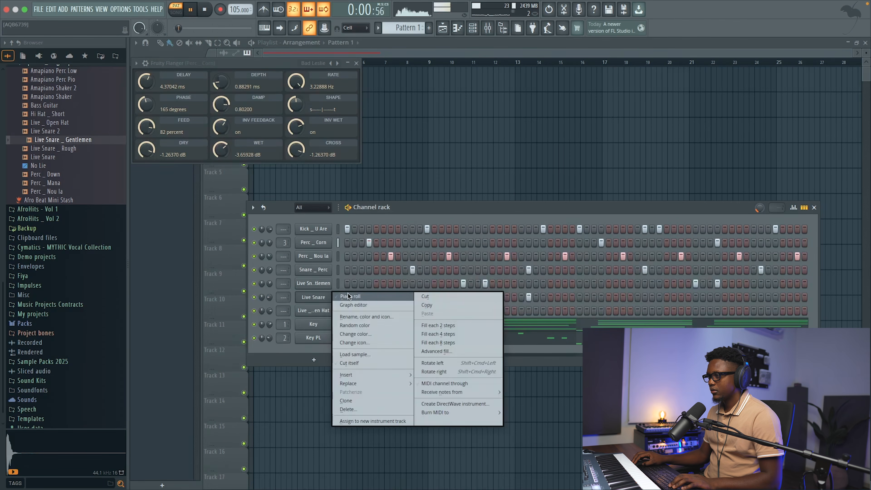
click(348, 293)
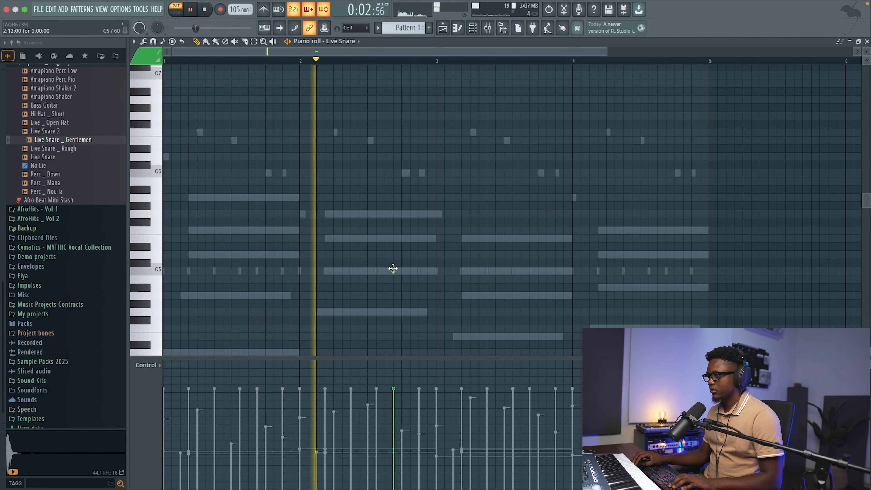
click(373, 270)
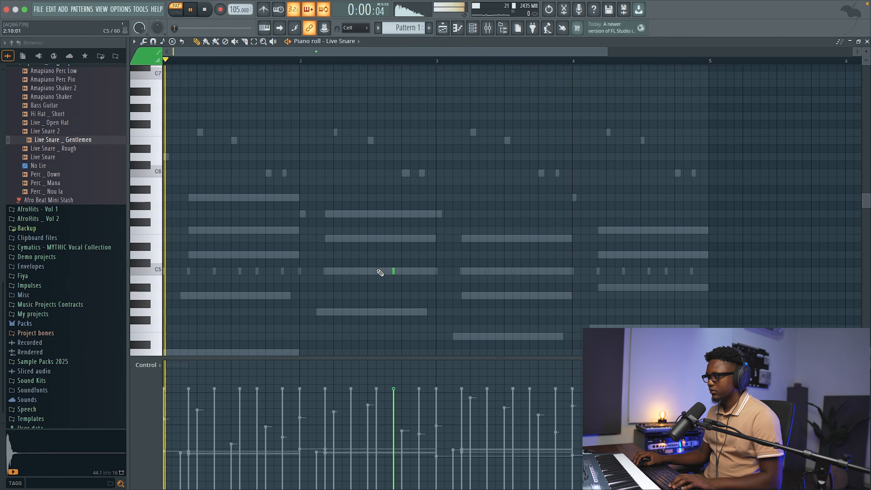
drag(374, 270, 401, 269)
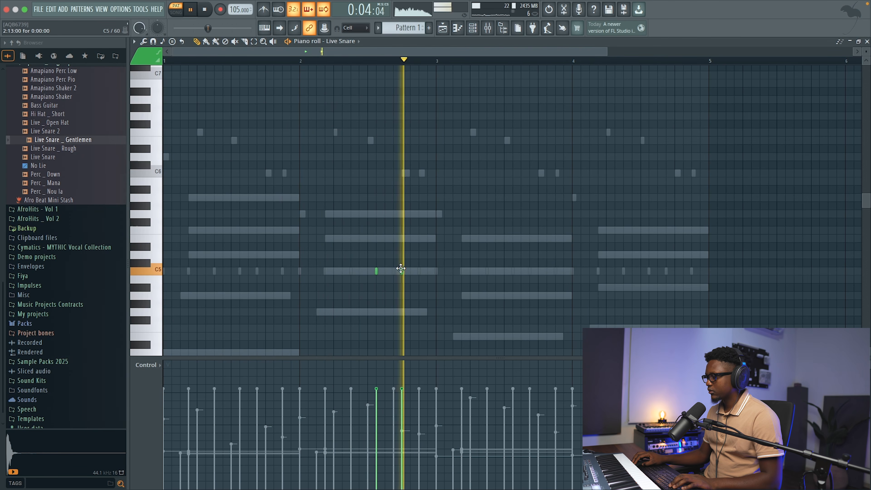
key(space)
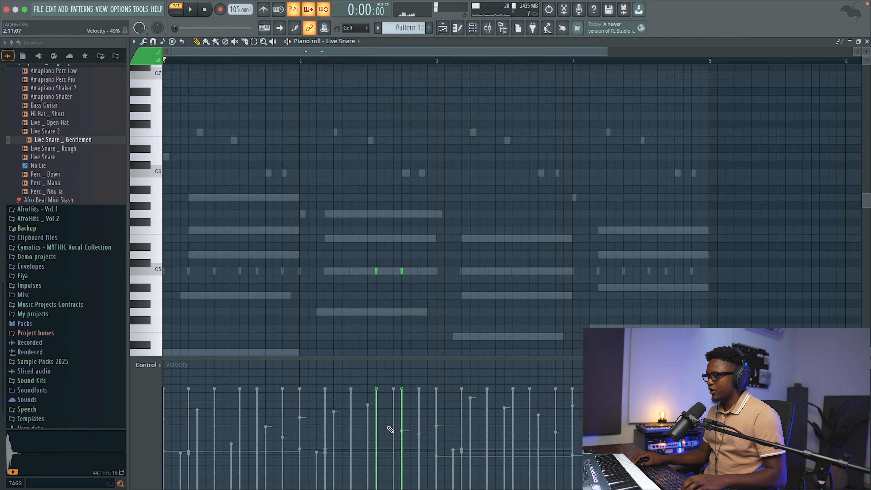
- Slightly lower the second Live Snare note's velocity, and pan the first note left and the second right
drag(402, 414, 402, 392)
click(148, 364)
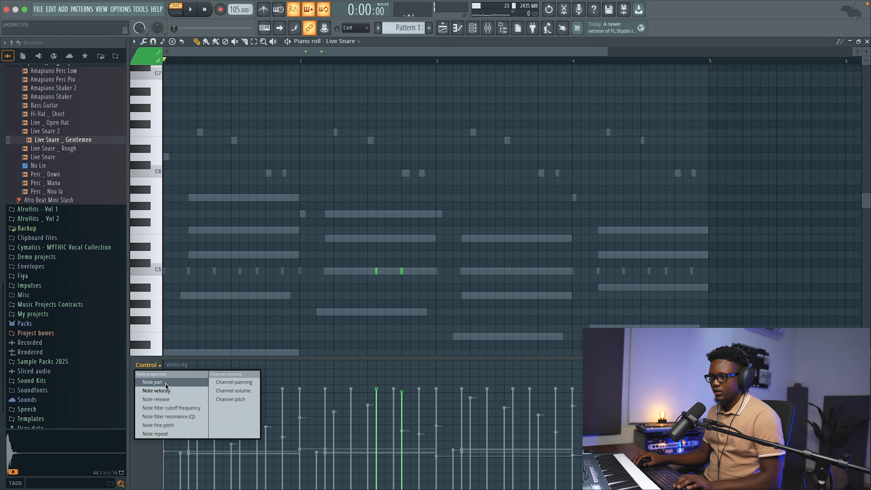
click(154, 382)
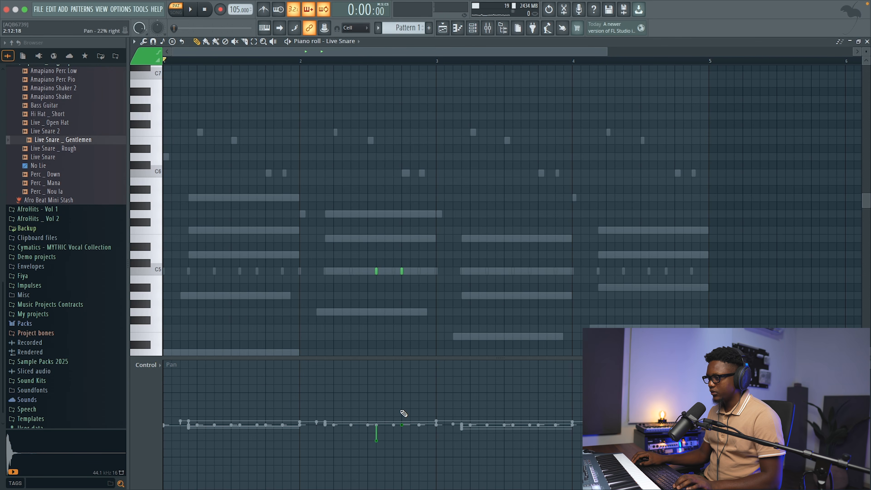
- Duplicate the Live Snare notes of bars 1–2 into bars 3–4, play the result and close the piano roll
drag(439, 63, 163, 65)
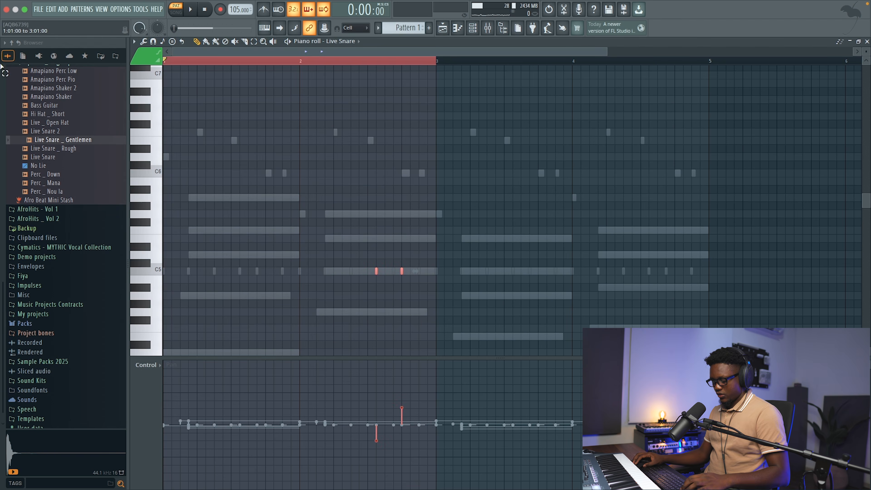
key(super+b)
key(space)
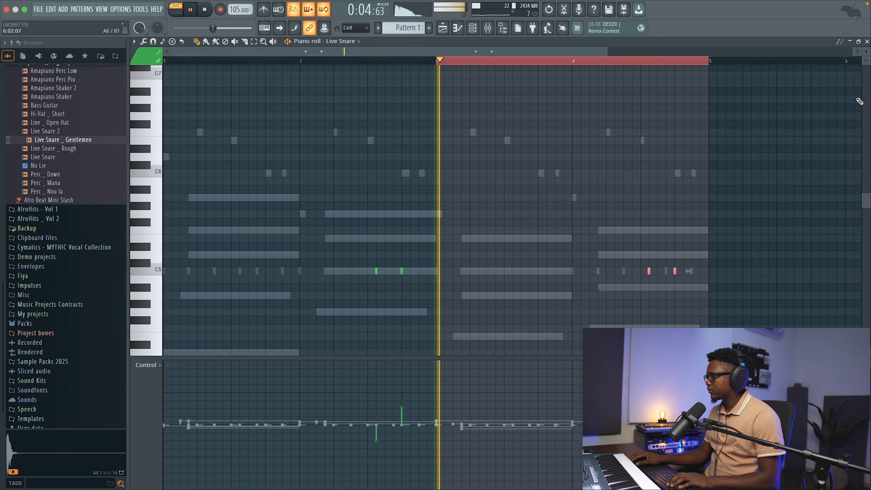
key(space)
click(867, 42)
- Place the SHAKER sample from AFRO CHILL VOL. 1, ORKTAVE'S DRUMS, CONSTRUCTION KIT, LOOP 1 at the start of Playlist Track 2
key(F12)
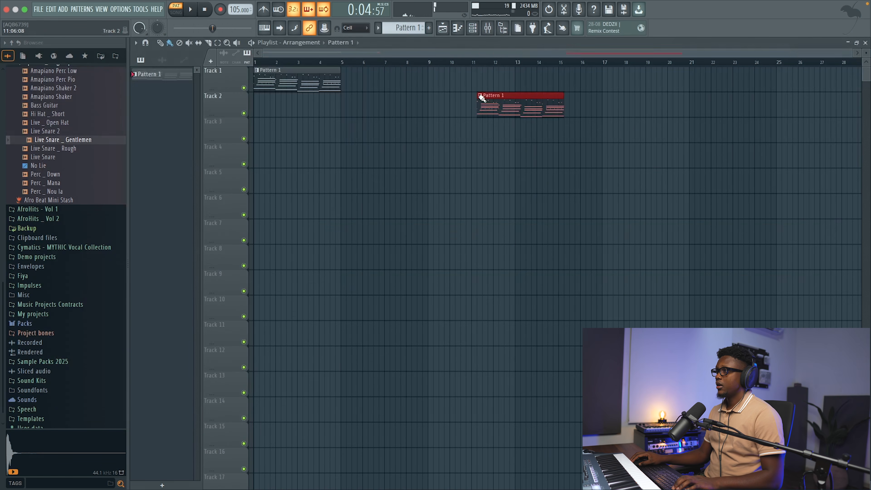
scroll(79, 135, up, 8)
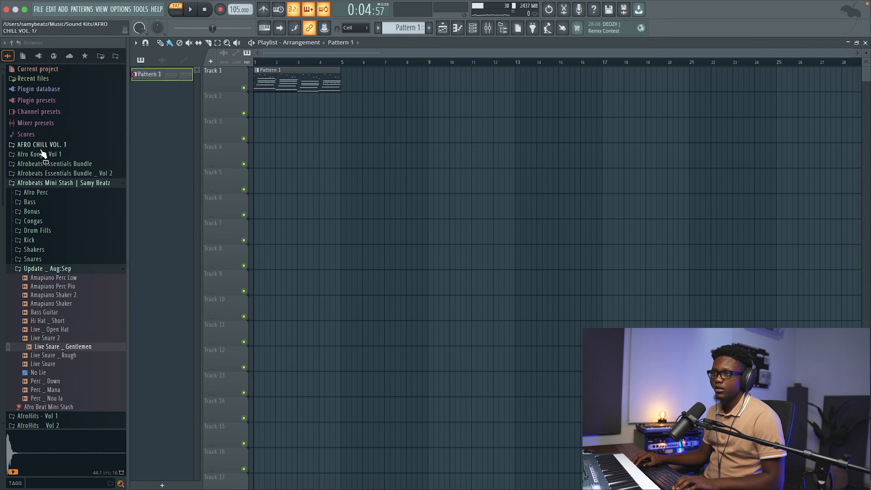
click(48, 144)
click(48, 165)
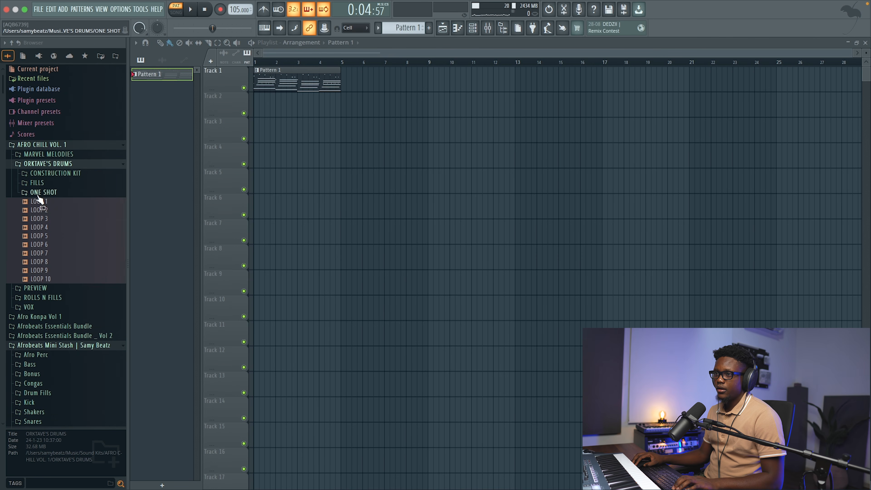
click(56, 174)
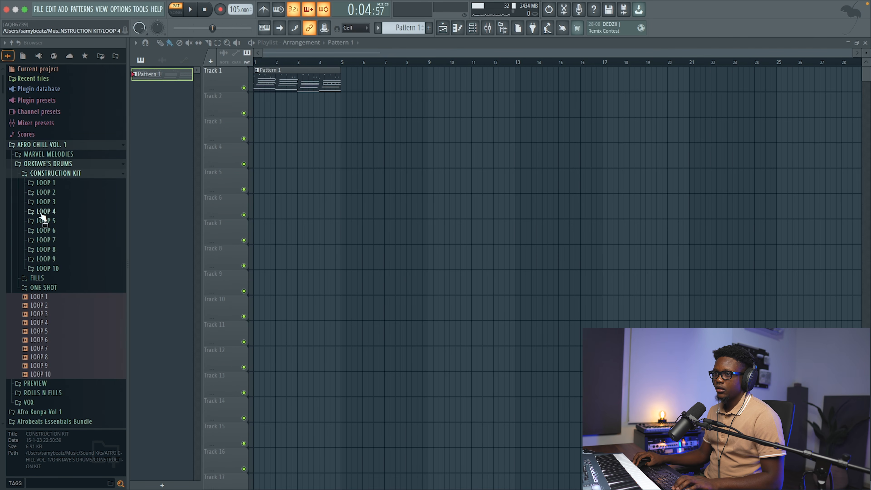
click(45, 184)
drag(52, 218, 251, 103)
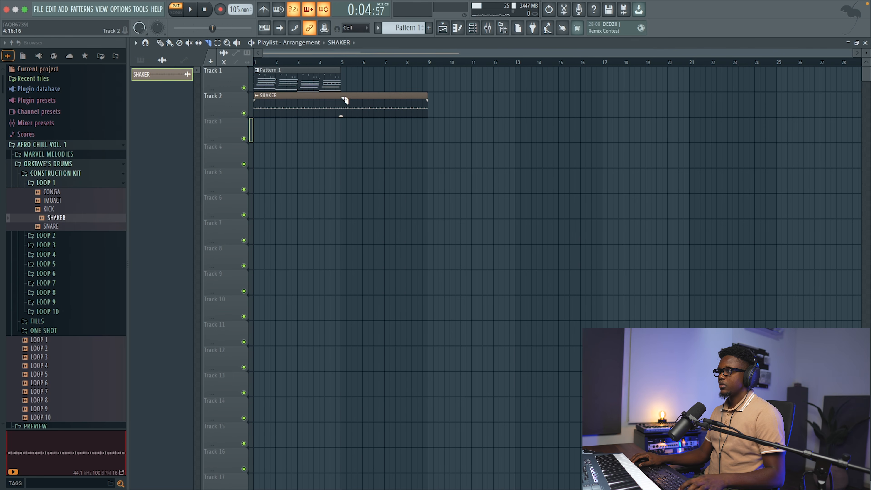
- Slice the SHAKER clip at bar 5 and delete its second half to match the Pattern 1 clip's length
key(ctrl+z)
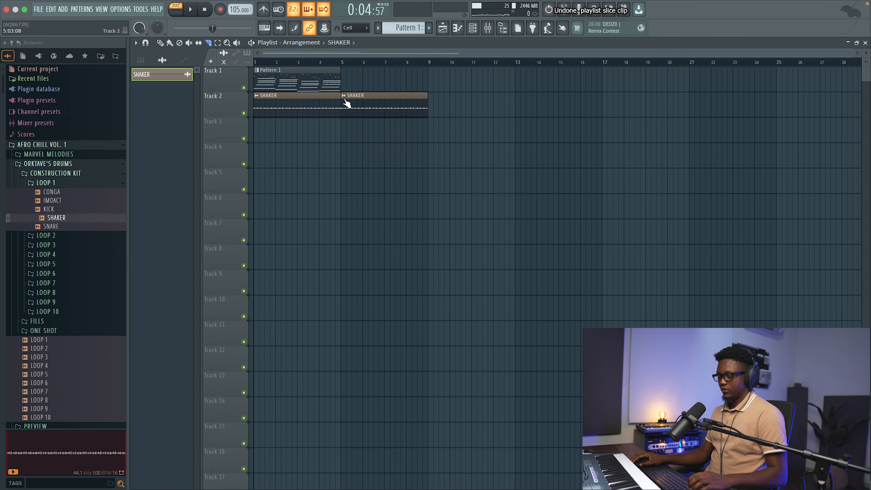
key(b)
right_click(374, 109)
- Set the SHAKER channel volume to 31% during song playback and show all channels in the Channel rack
key(space)
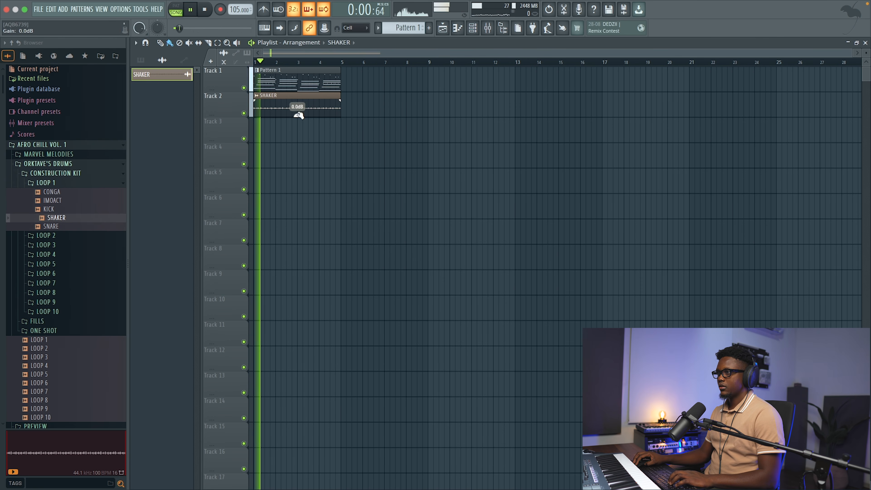
double_click(295, 105)
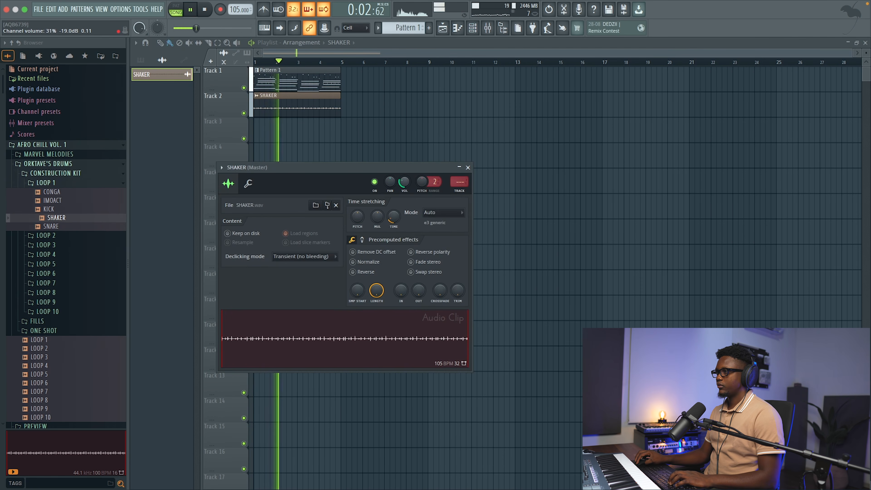
click(473, 32)
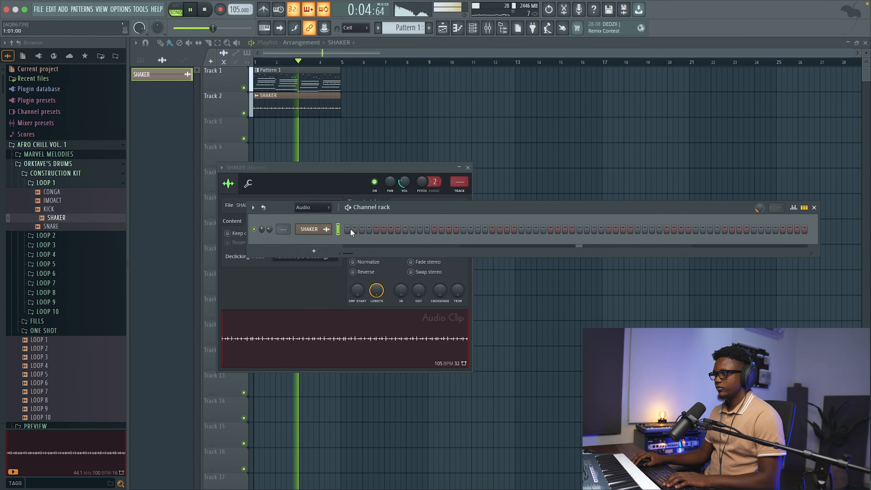
click(318, 207)
click(321, 218)
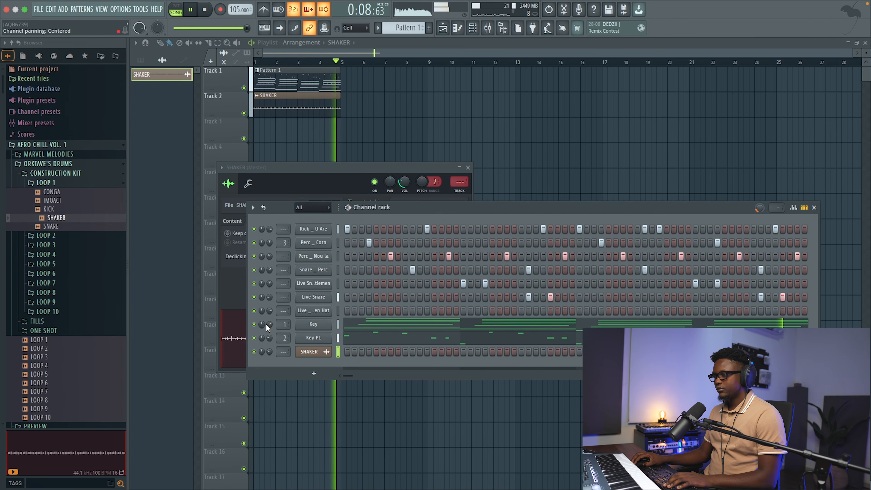
key(space)
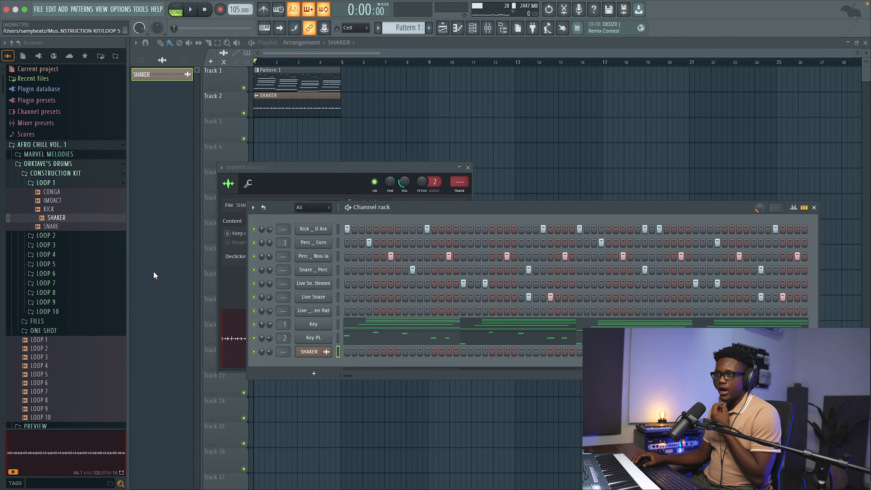
- Add Fiya's Always hi-hat at 43% channel volume with a hit on step 1, plus a Live _ Open Hat hit on step 10
scroll(64, 261, down, 20)
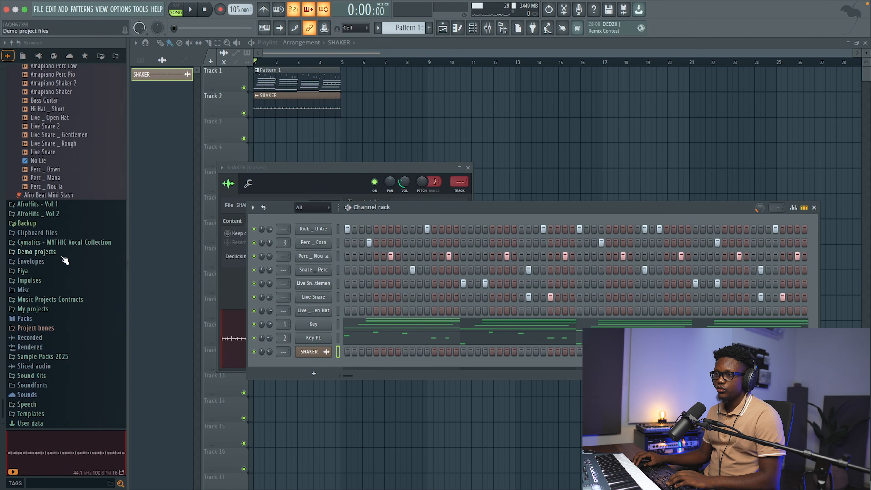
click(23, 272)
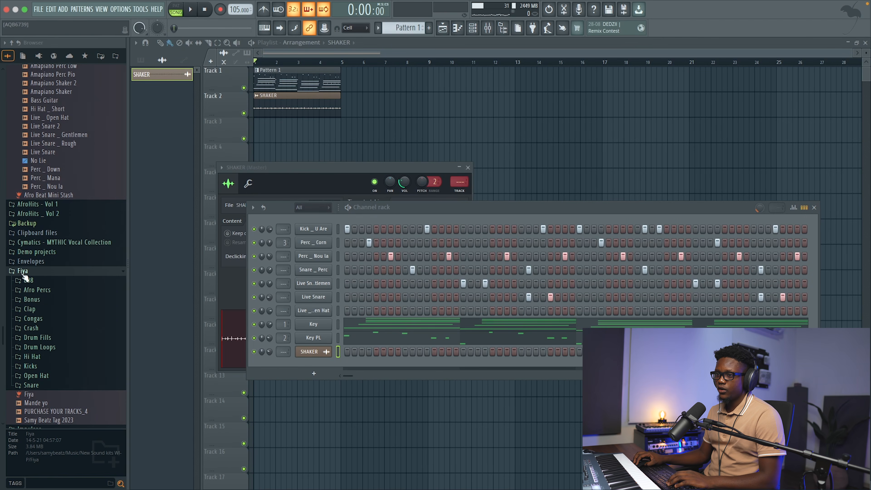
click(35, 357)
drag(42, 366, 319, 304)
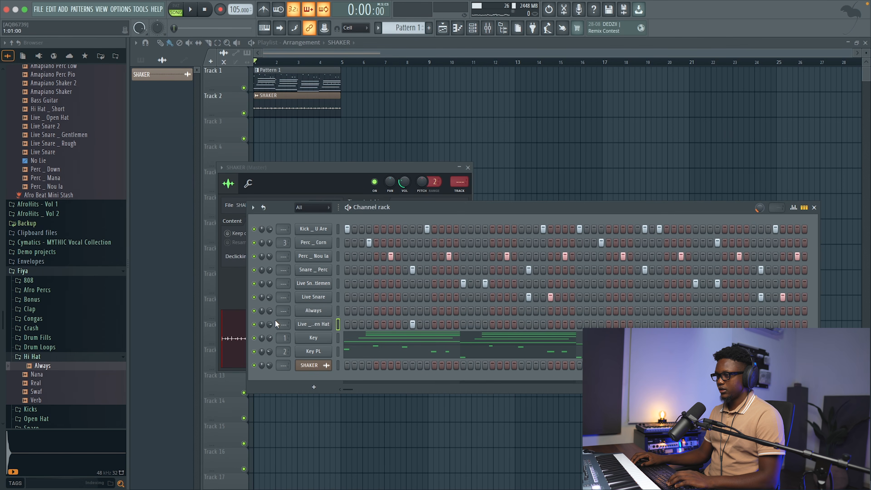
key(space)
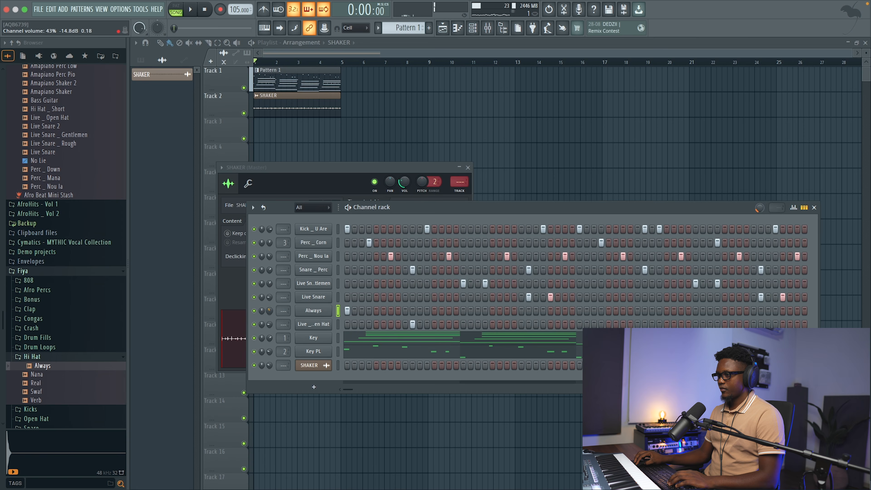
- Add Always hi-hat hits on steps 17 and 33 during song playback, and try a Live _ Open Hat hit on step 33
key(space)
click(464, 311)
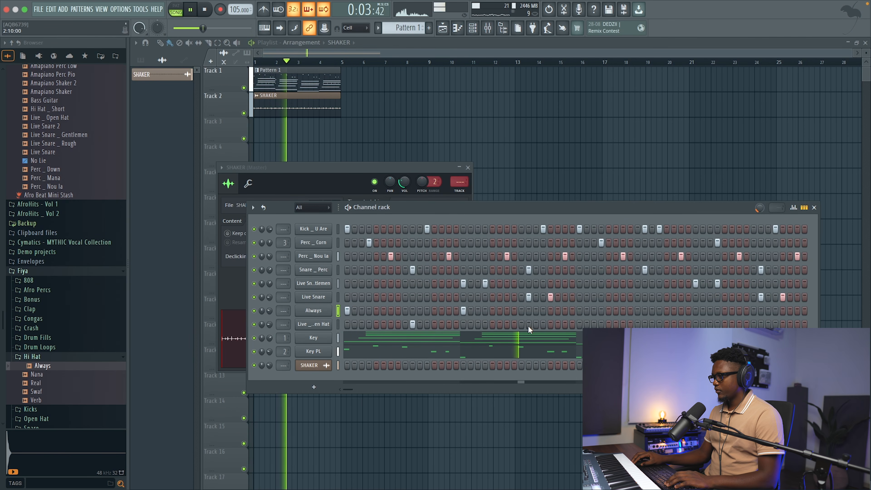
click(580, 324)
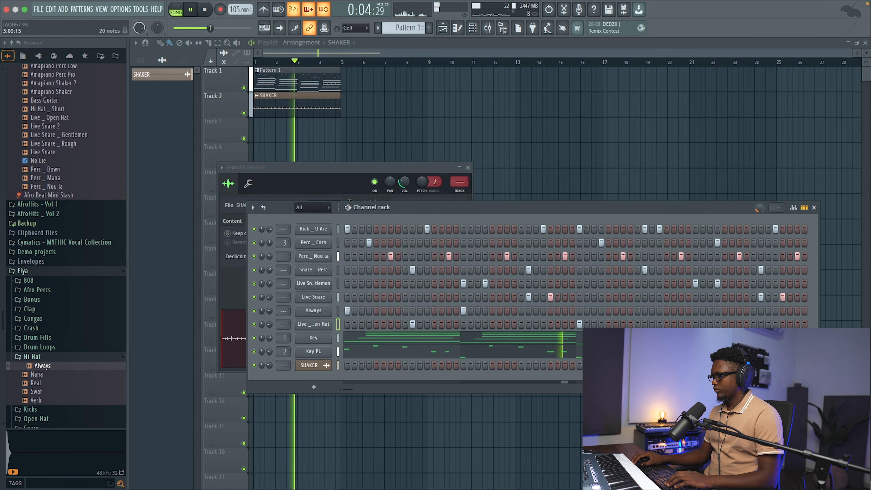
right_click(580, 324)
key(space)
key(space)
click(580, 311)
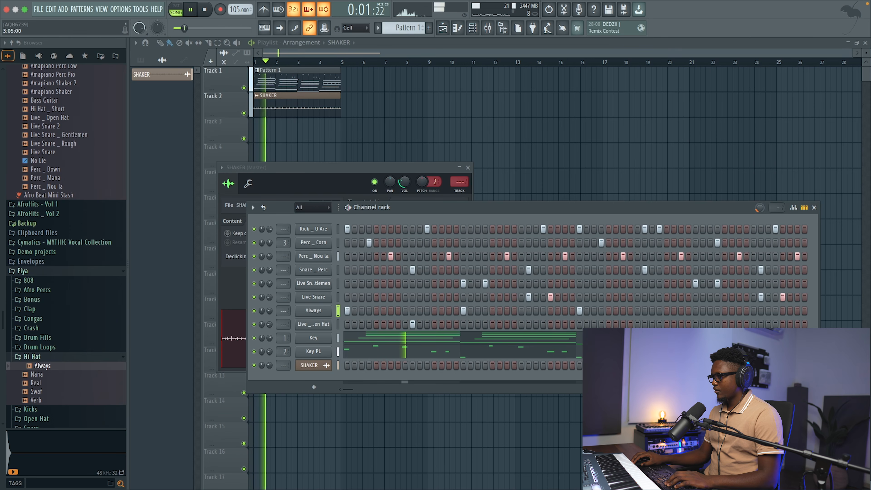
- Add Always hits on steps 41 and 49 and a Live _ Open Hat hit on step 42
click(652, 324)
click(637, 312)
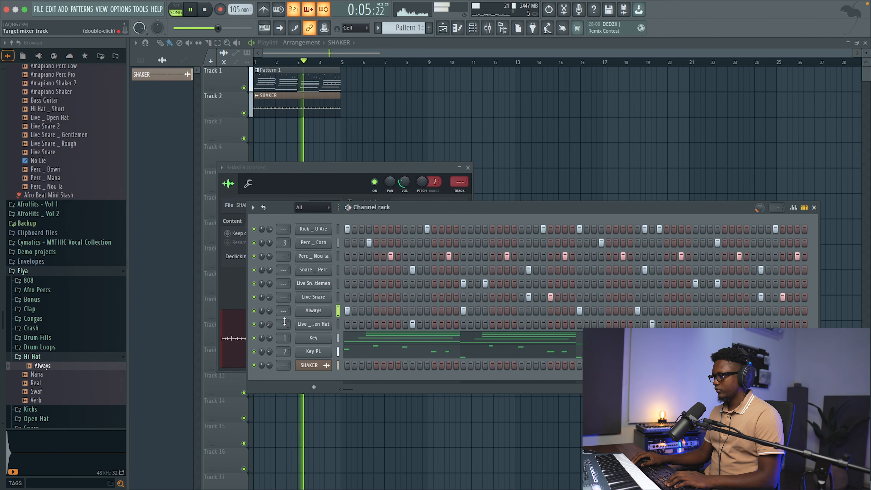
key(space)
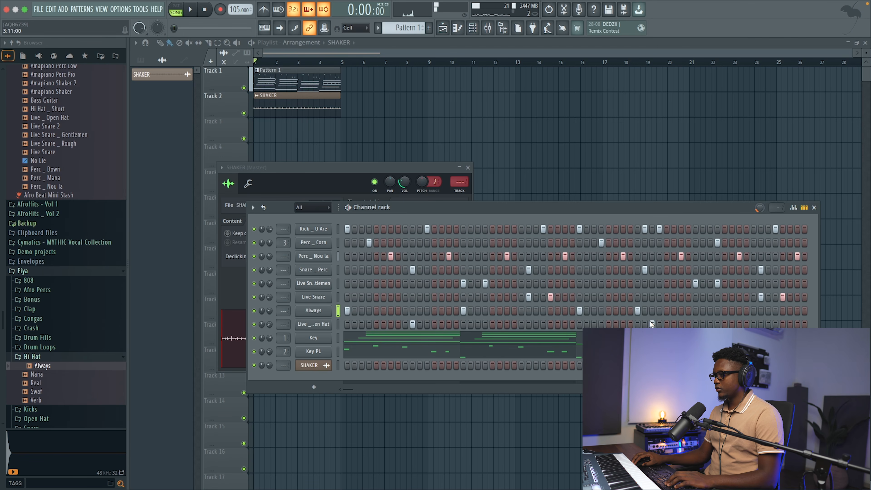
click(652, 324)
click(645, 324)
key(space)
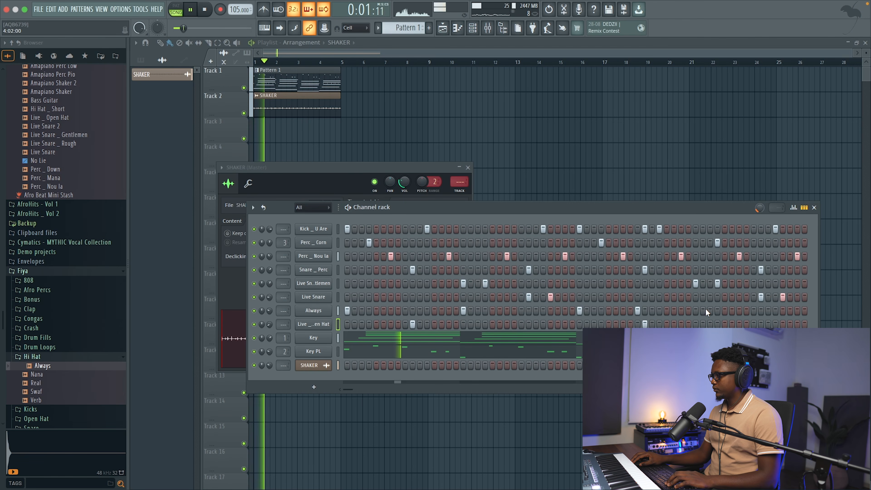
click(696, 310)
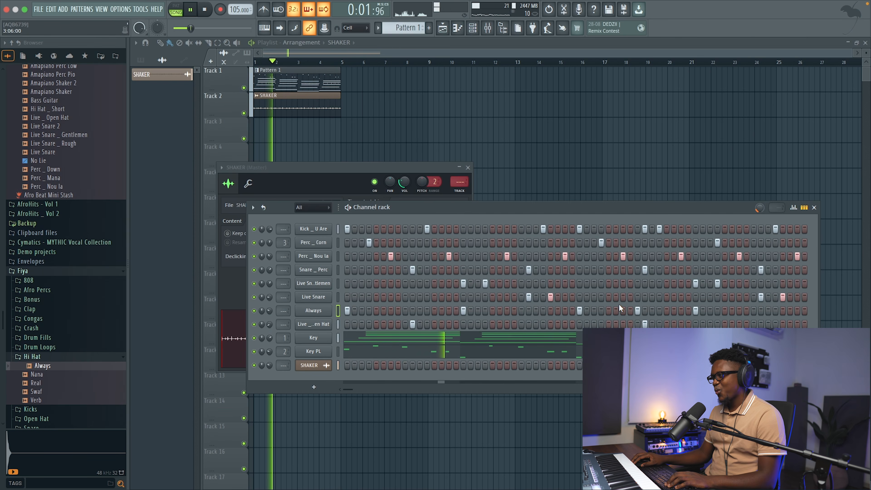
key(space)
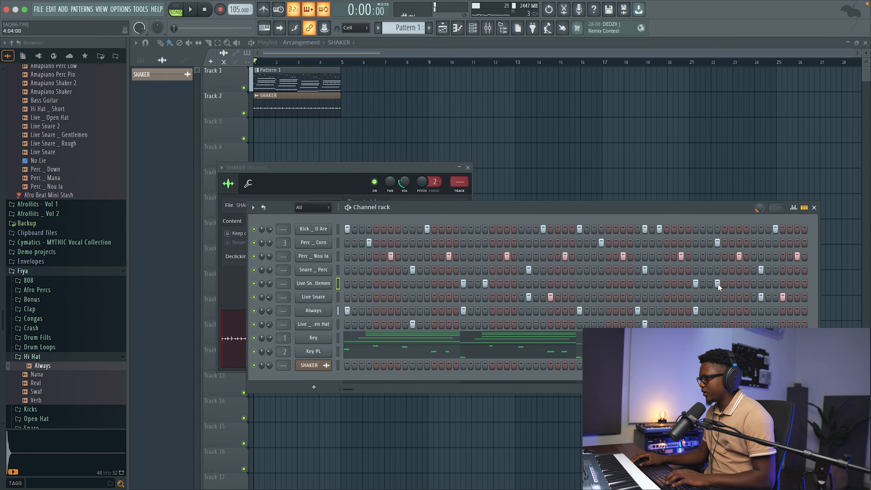
- Replace the Live Snare _ Gentlemen hit on step 52 with a Live Snare hit, and check the Live Snare velocities
click(718, 283)
click(717, 297)
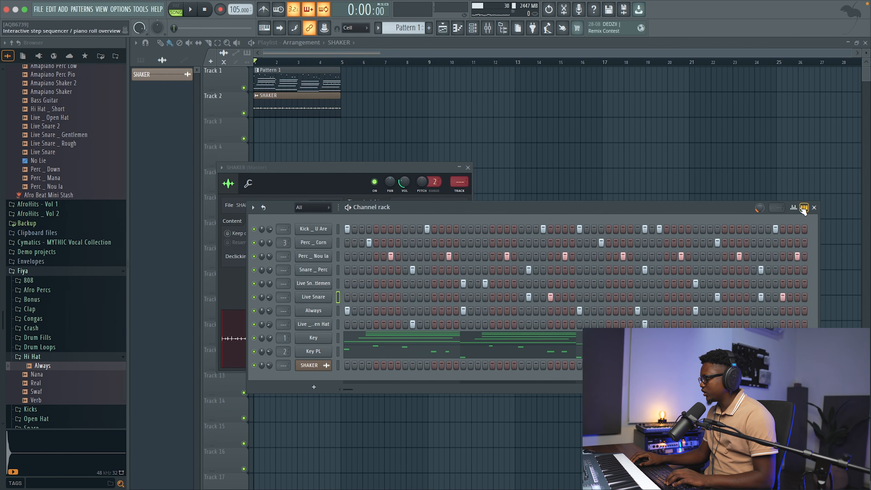
click(794, 207)
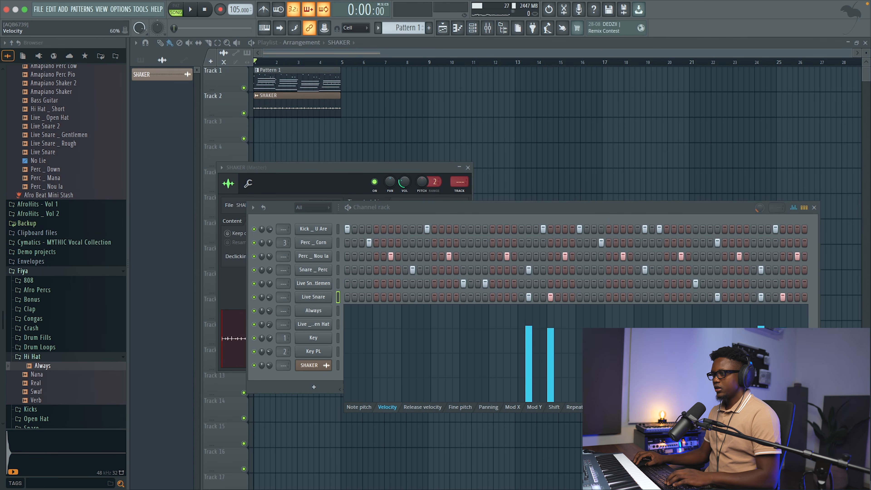
click(795, 208)
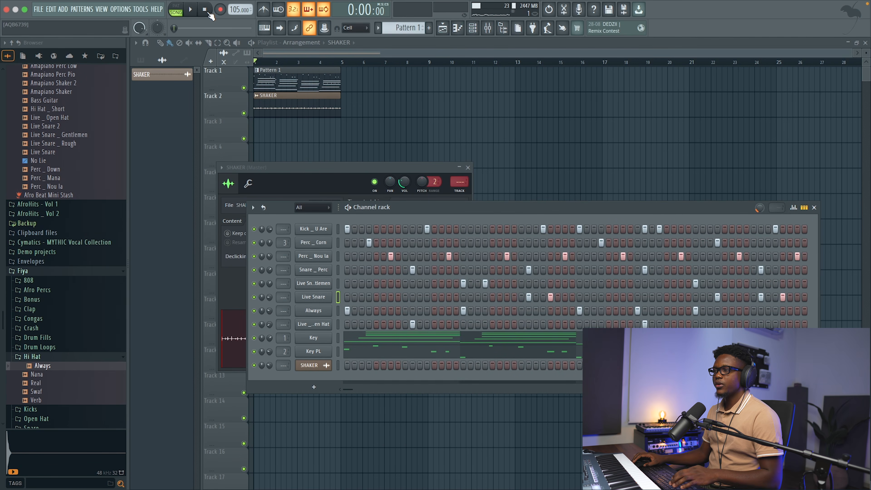
- Lower the Key PL channel volume to 18% and slightly reduce the Key channel volume during song playback
key(space)
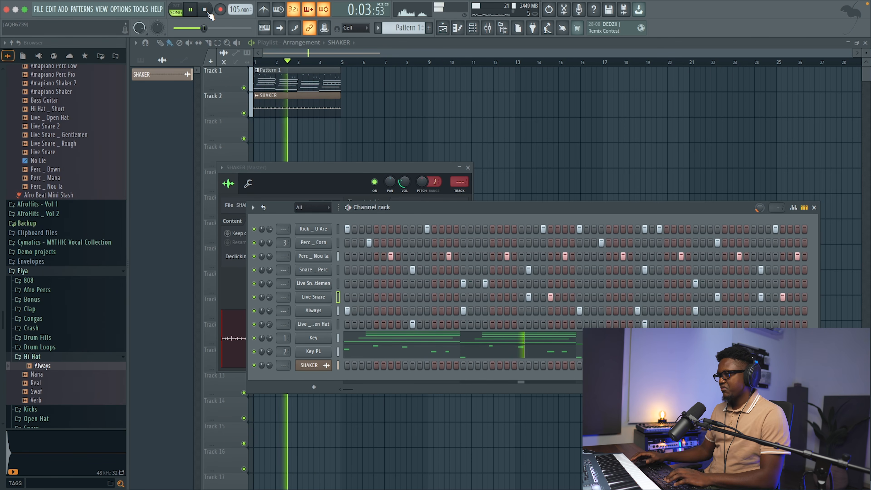
drag(269, 352, 269, 358)
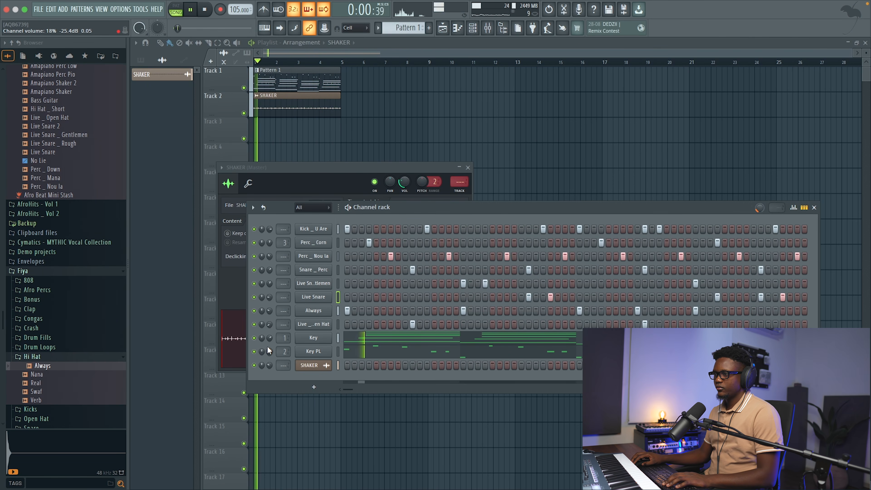
drag(269, 338, 270, 341)
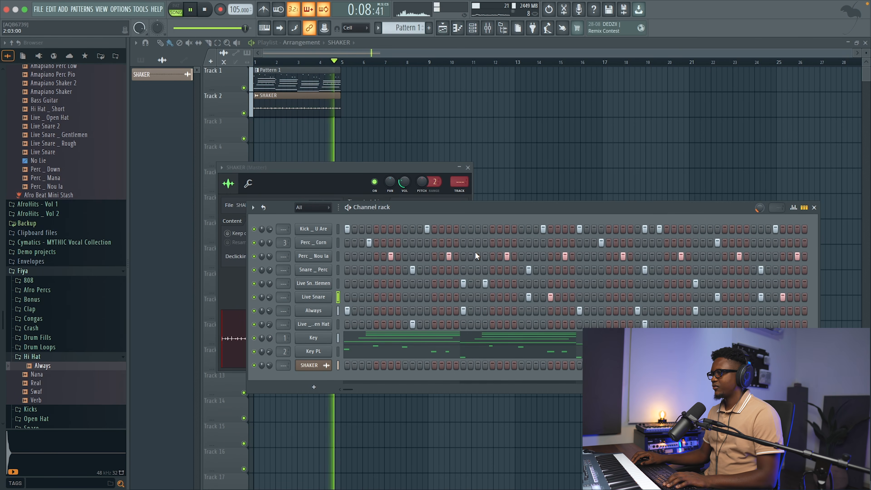
key(space)
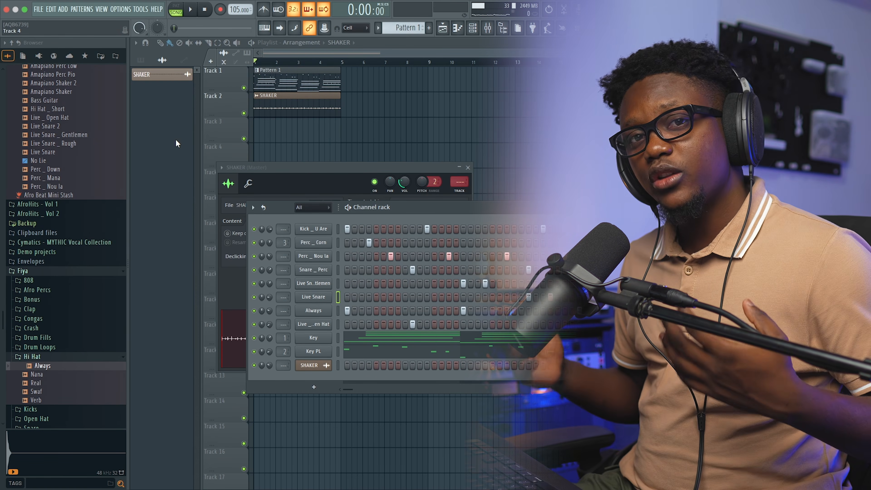
- Add a Jun-6 V instrument channel and load its Bass preset 31 Bass 1
click(65, 10)
click(153, 159)
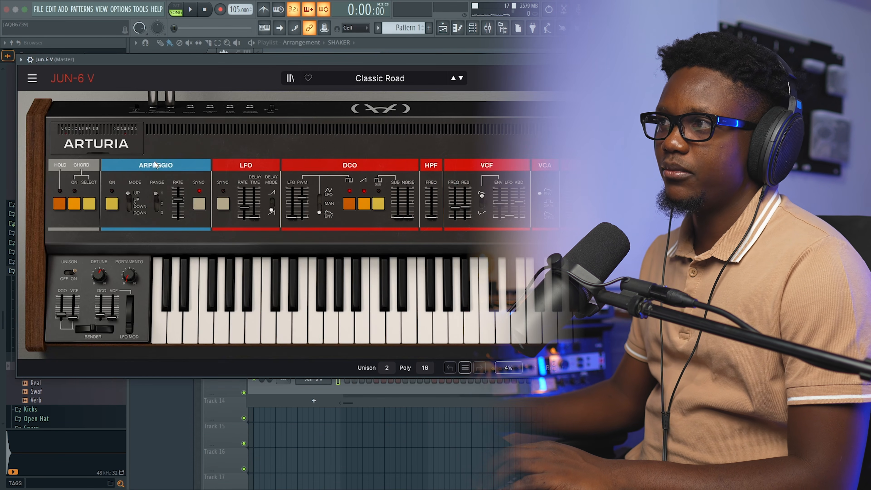
click(380, 78)
mouse_move(292, 127)
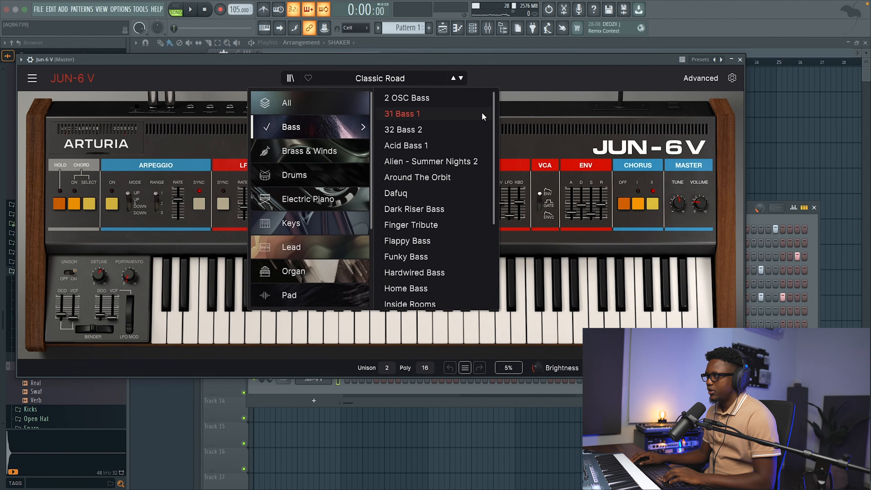
click(416, 114)
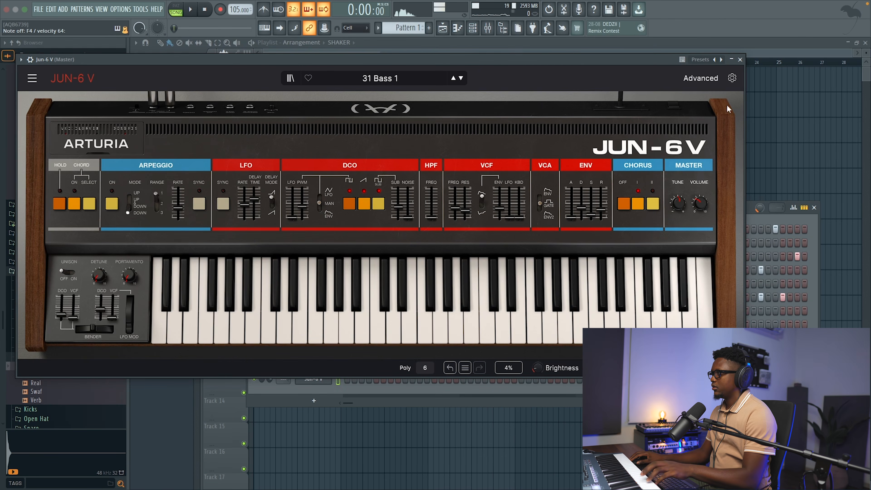
click(739, 59)
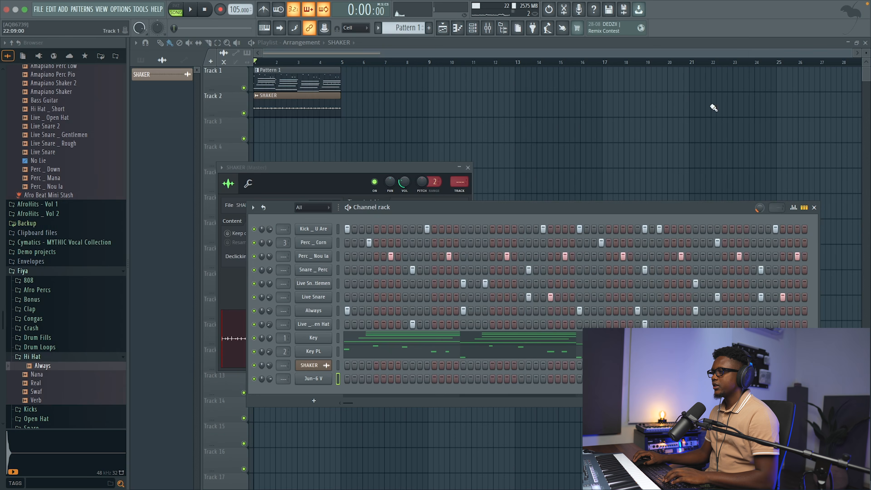
- Copy the four chord root notes D4, C4, A3 and A#3 from the Key piano roll into the Jun-6 V piano roll
click(358, 339)
scroll(237, 297, down, 4)
drag(145, 194, 147, 254)
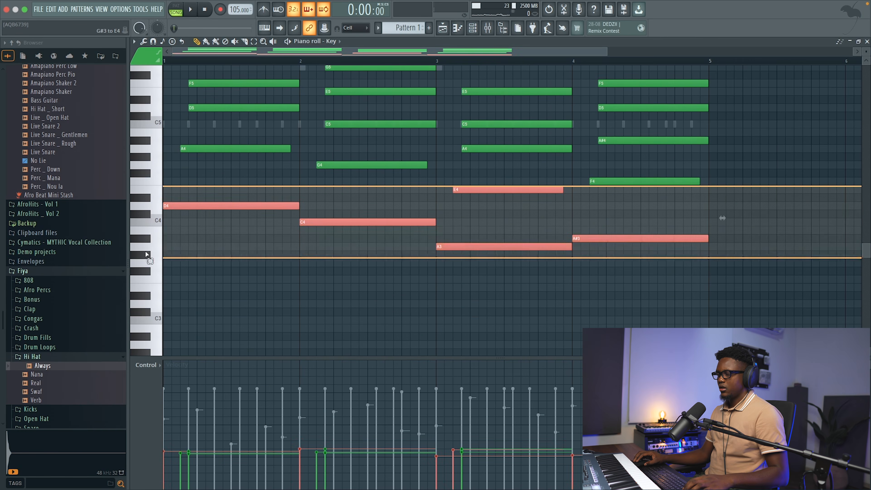
drag(150, 205, 156, 262)
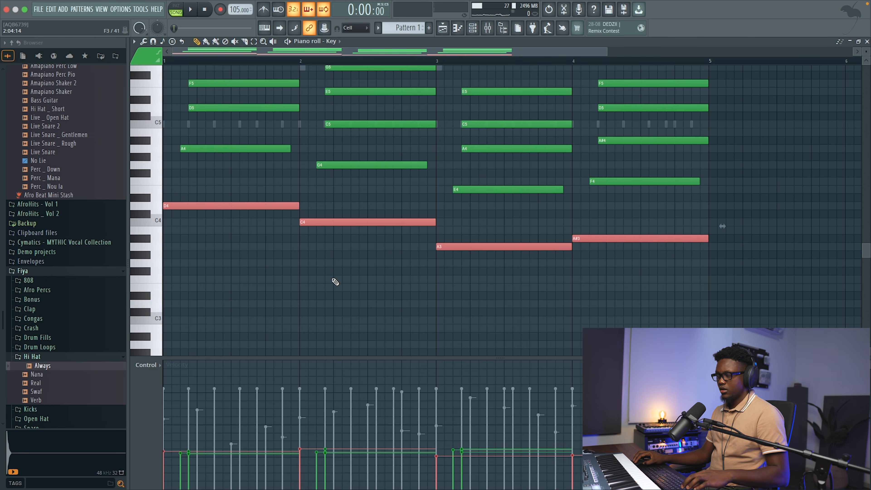
click(348, 41)
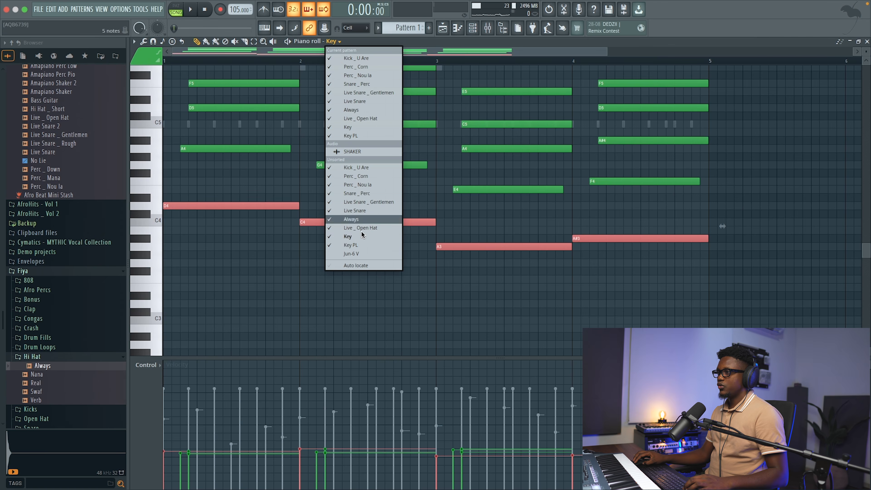
click(364, 258)
key(ctrl+v)
scroll(583, 186, right, 1)
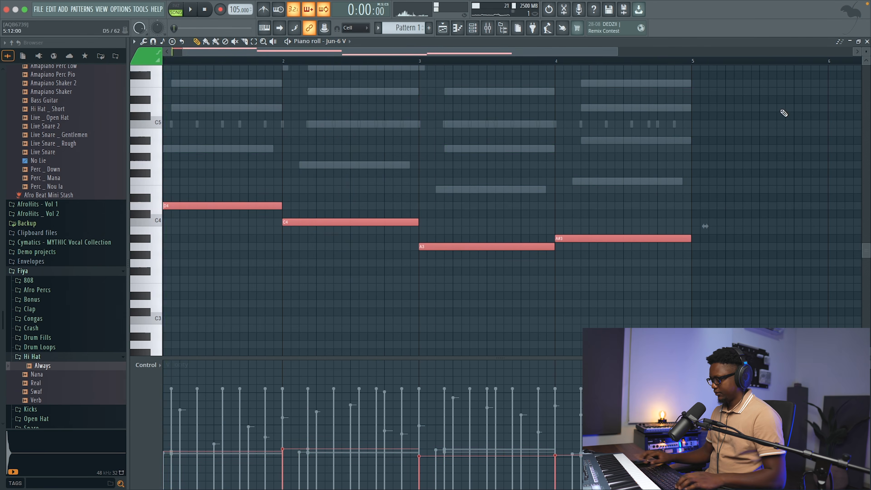
- Transpose the Jun-6 V bass notes down two octaves and close the piano roll
key(ctrl+Down)
key(ctrl+Down)
key(space)
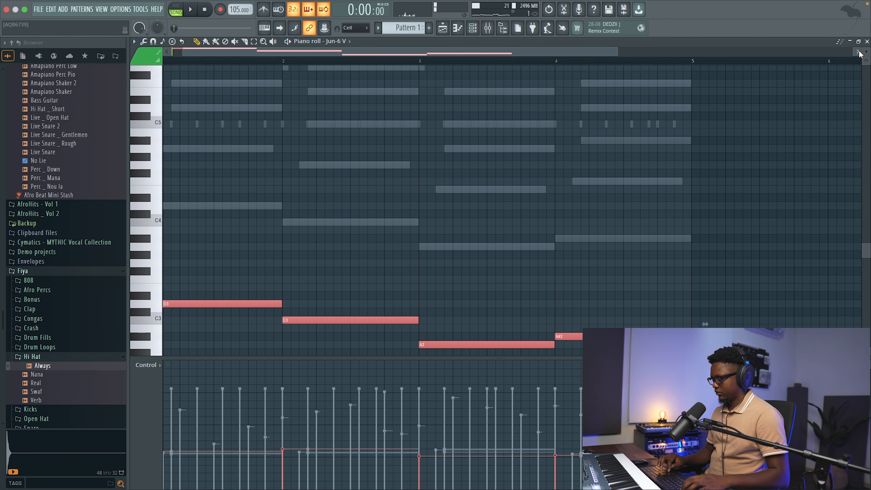
click(867, 41)
- Lower the Jun-6 V channel volume to about 32% during song playback
key(space)
key(space)
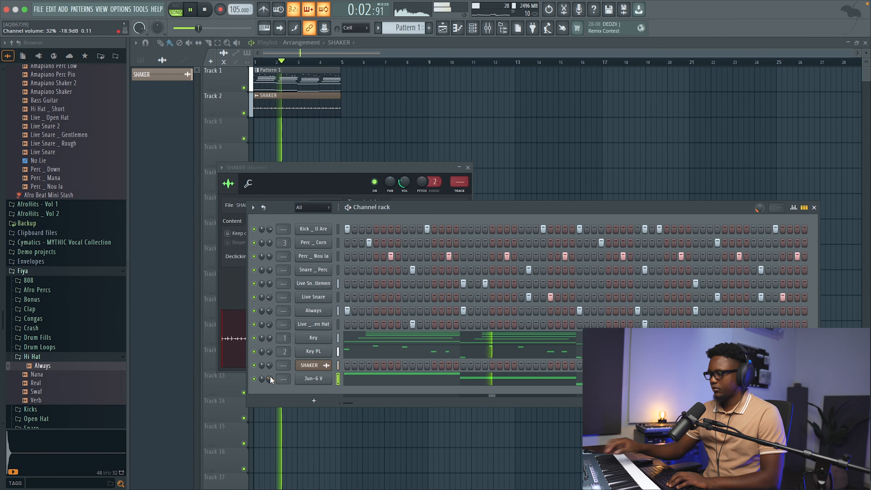
drag(270, 377, 271, 374)
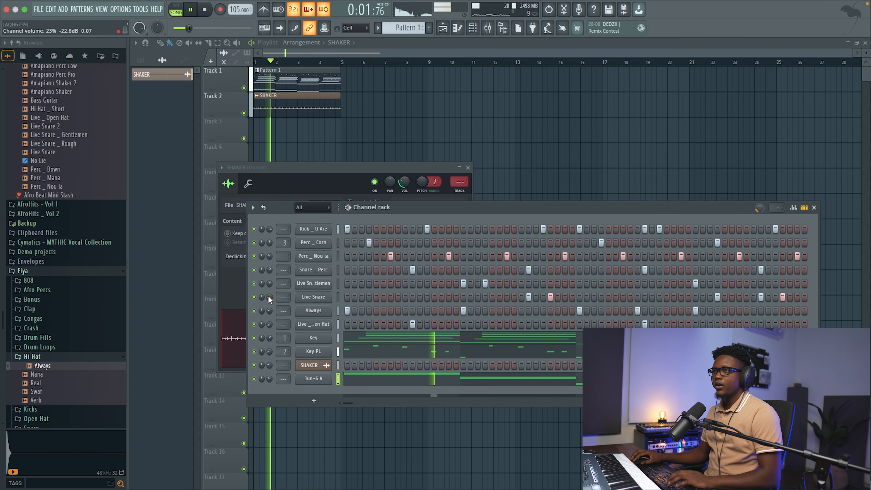
key(space)
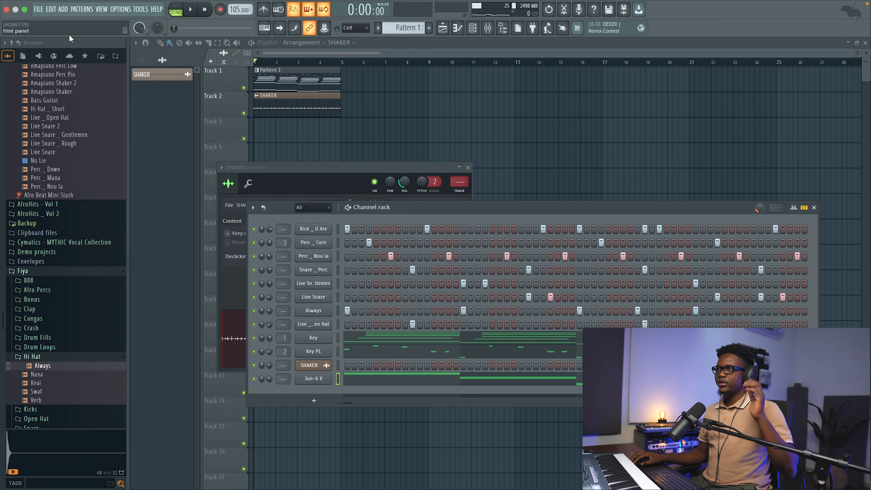
- Add a Nexus instrument channel, load Ambient Pad 1 from its Pads category, and show the channel's wrapper settings
click(63, 10)
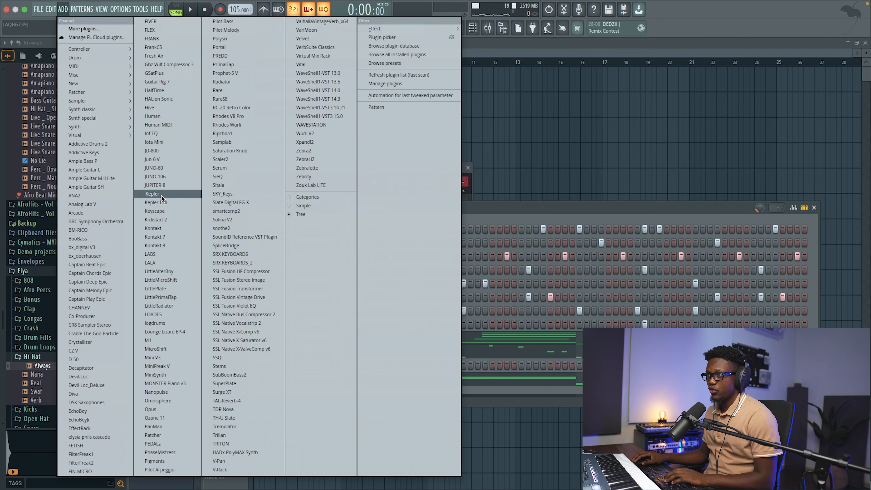
mouse_move(103, 126)
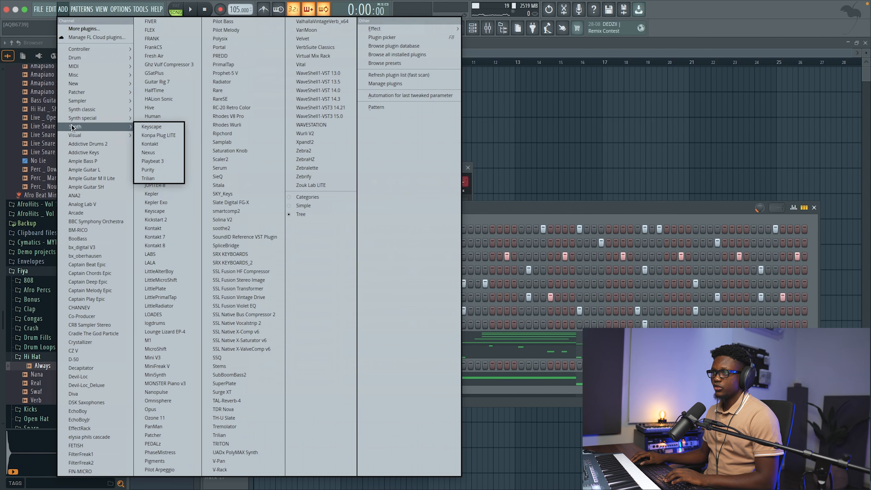
click(149, 153)
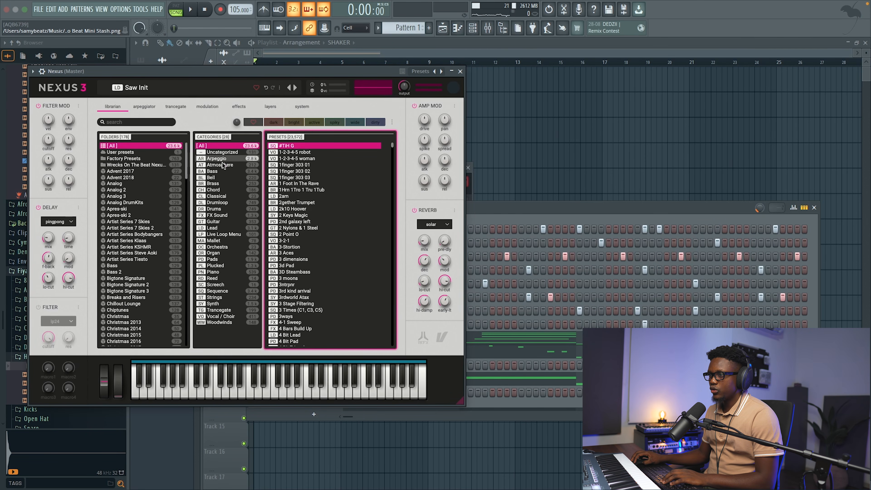
click(213, 260)
scroll(297, 269, down, 6)
scroll(297, 270, down, 3)
click(298, 317)
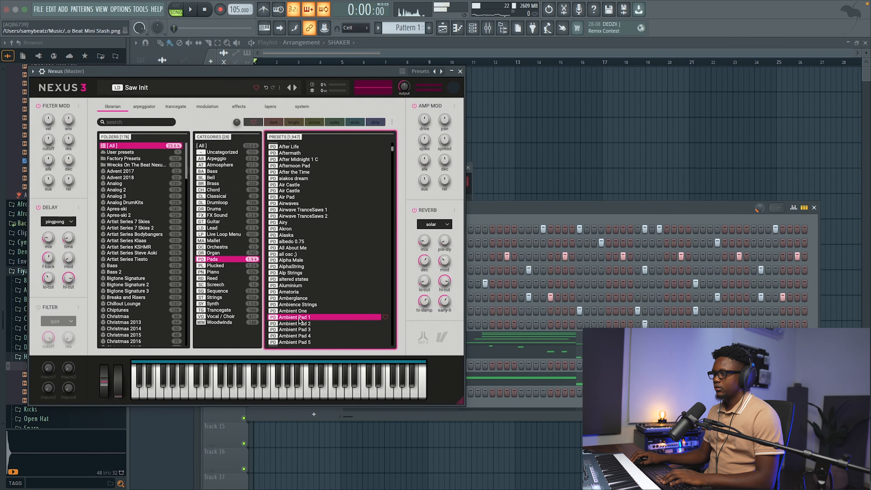
click(42, 71)
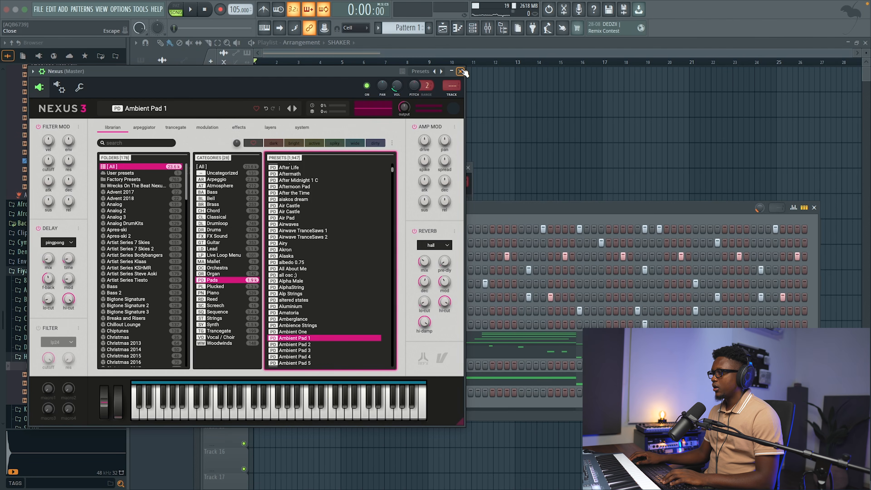
- Copy all notes from the Key piano roll into the Nexus piano roll
drag(306, 71, 719, 328)
drag(443, 206, 368, 119)
click(283, 255)
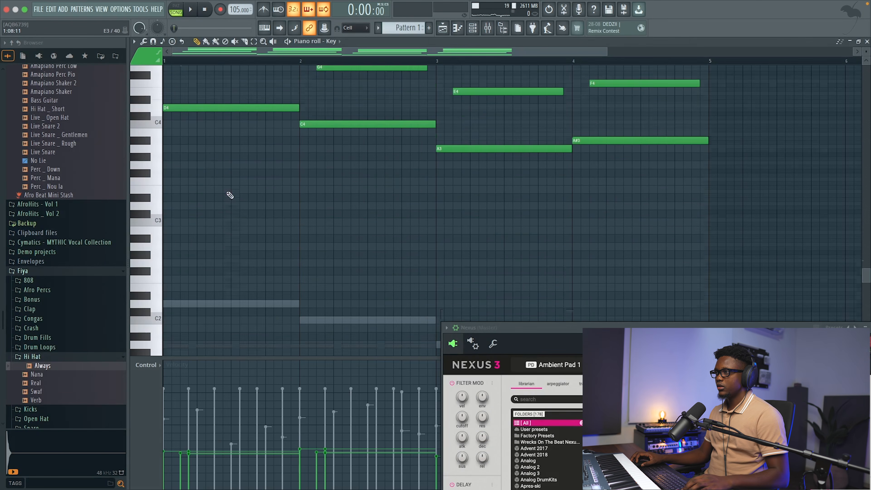
scroll(230, 195, up, 7)
drag(146, 116, 130, 337)
click(332, 41)
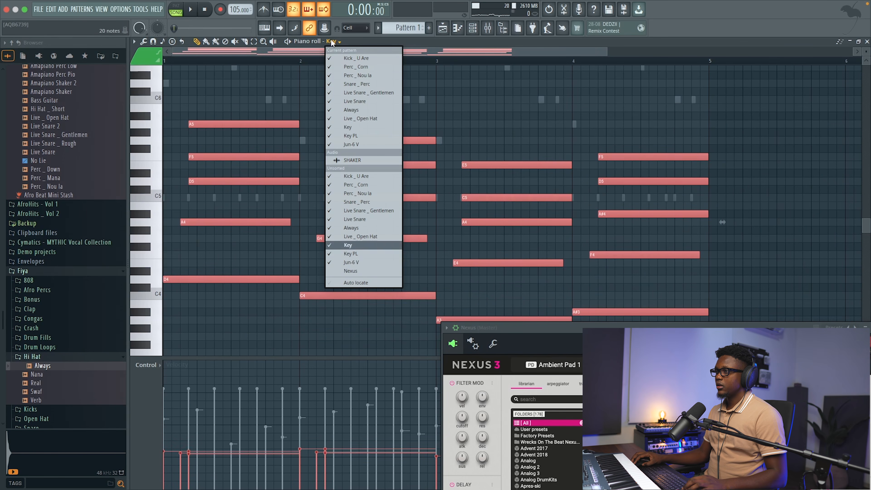
click(353, 271)
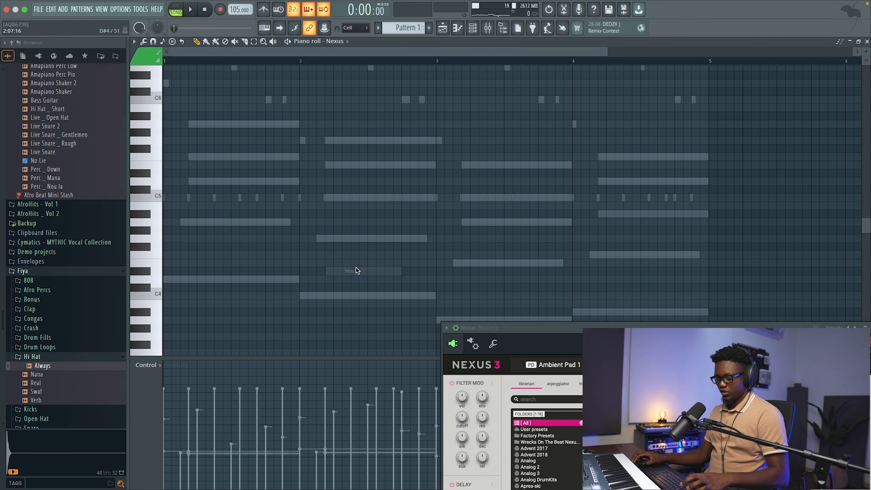
click(151, 223)
- Delete the inner A4, G4, E4 and F4 lead-in notes in the Nexus piano roll and shift the remaining upper chord notes to the bar starts
drag(670, 275, 366, 237)
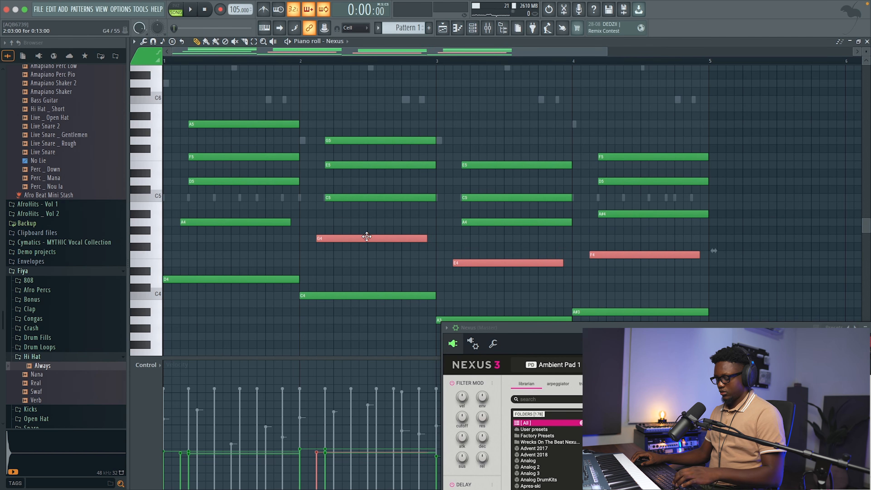
key(Delete)
drag(732, 226, 163, 72)
drag(240, 125, 158, 120)
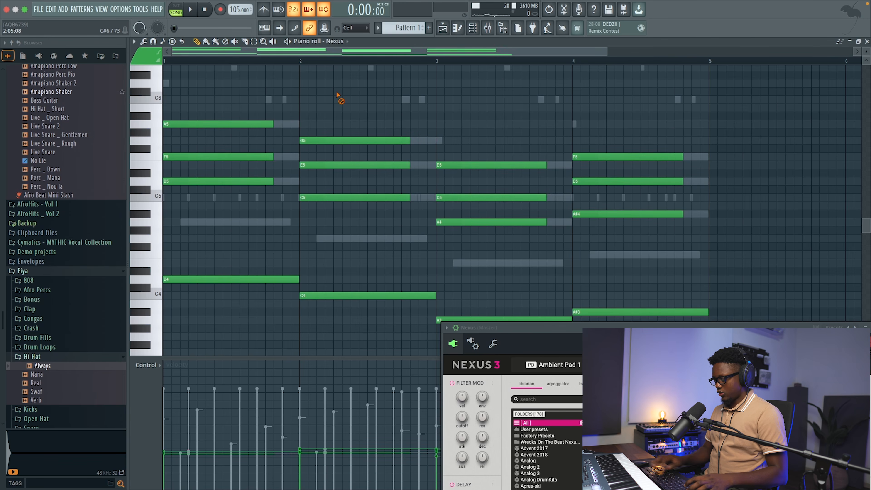
- Extend the Nexus chord notes to fill each bar without gaps and close the piano roll
key(ctrl+l)
scroll(497, 211, up, 1)
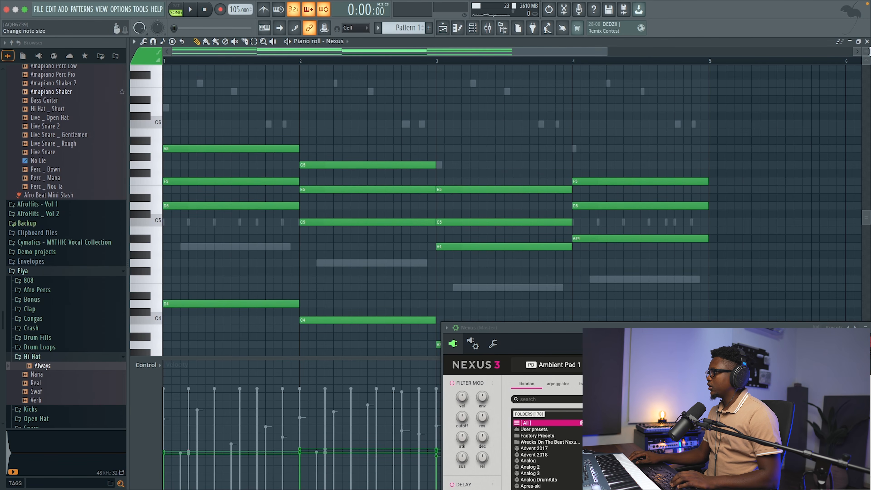
click(867, 42)
- Audition the soloed Nexus pad, switch it to the Ambient Pad 3 preset, and lower its channel volume
key(space)
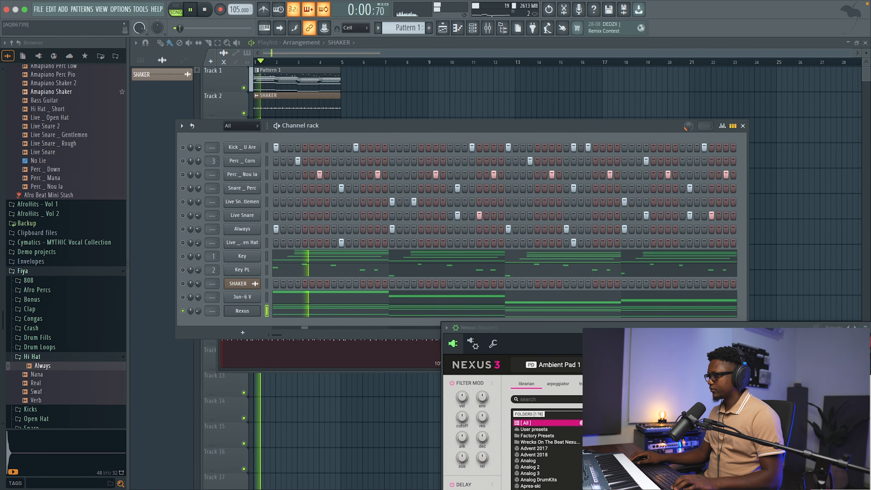
key(space)
key(space)
key(space)
key(space)
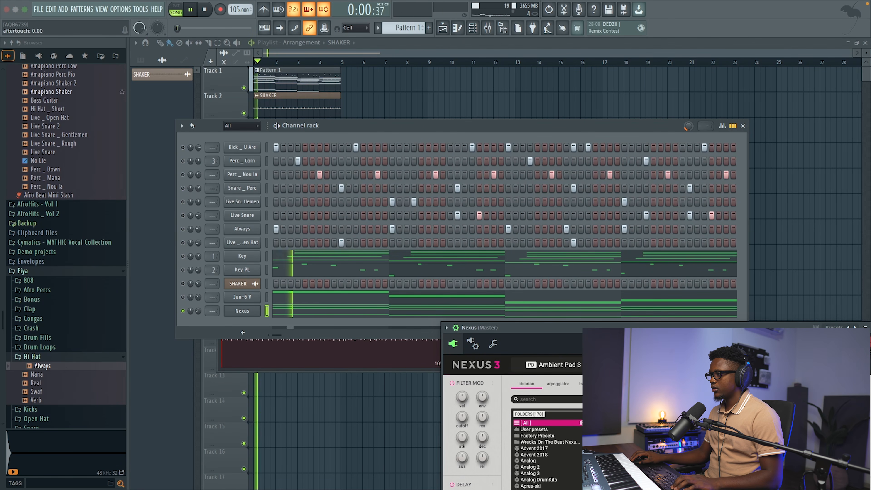
key(space)
key(space)
drag(198, 311, 198, 316)
key(space)
key(space)
- Rename the Nexus channel to Pad and route it to mixer Insert 4
shift+click(252, 312)
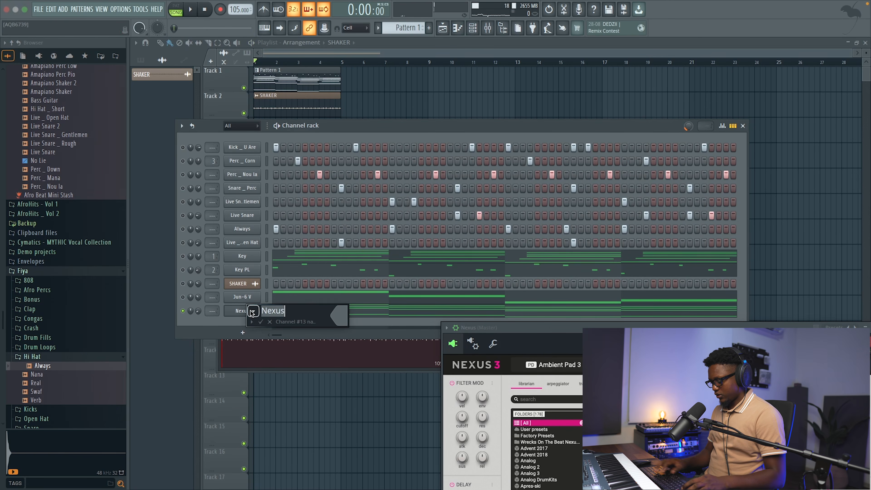
key(Return)
key(space)
click(488, 28)
right_click(185, 51)
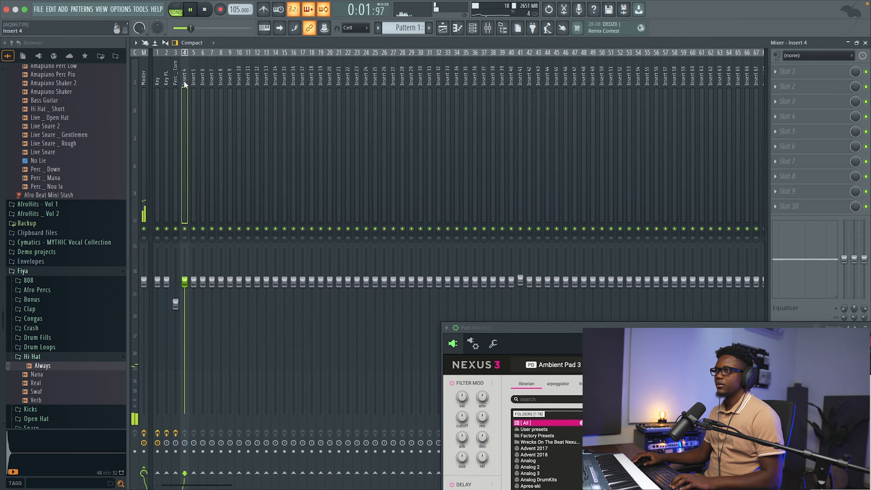
mouse_move(270, 165)
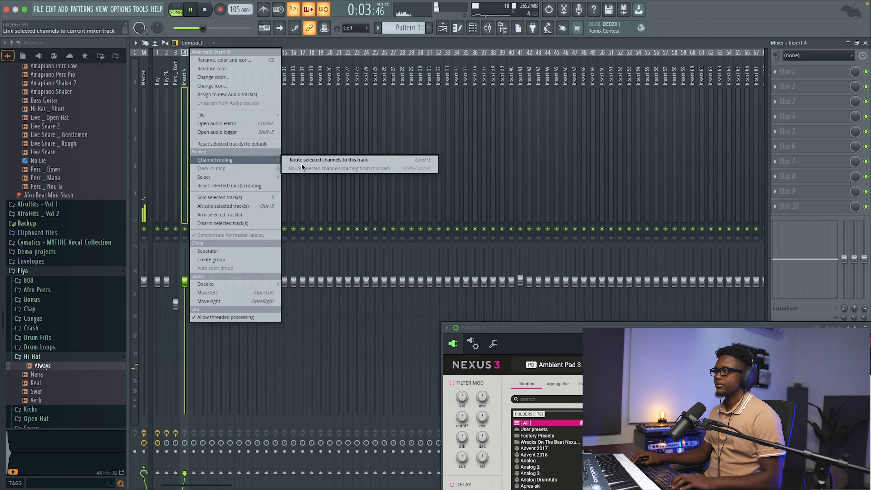
click(332, 161)
- Load Fruity Parametric EQ 2 in the Pad track's first effect slot and apply the 40Hz - 18kHz cut preset
click(795, 77)
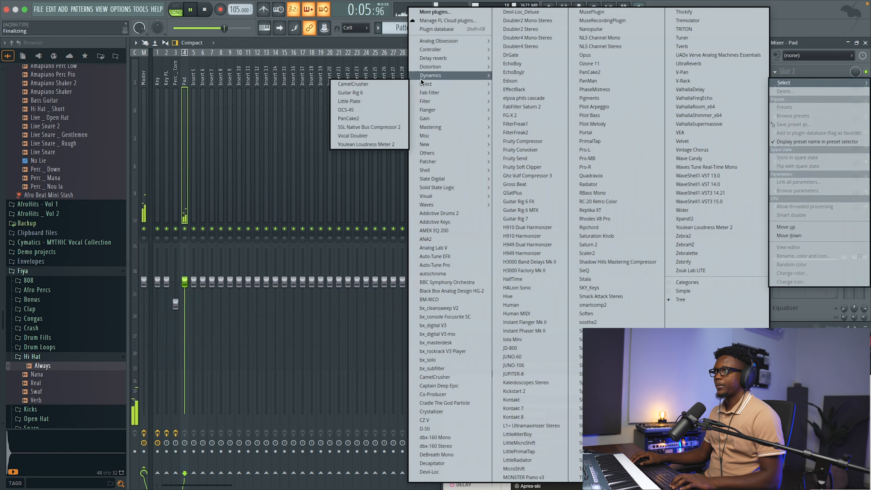
mouse_move(441, 61)
mouse_move(427, 101)
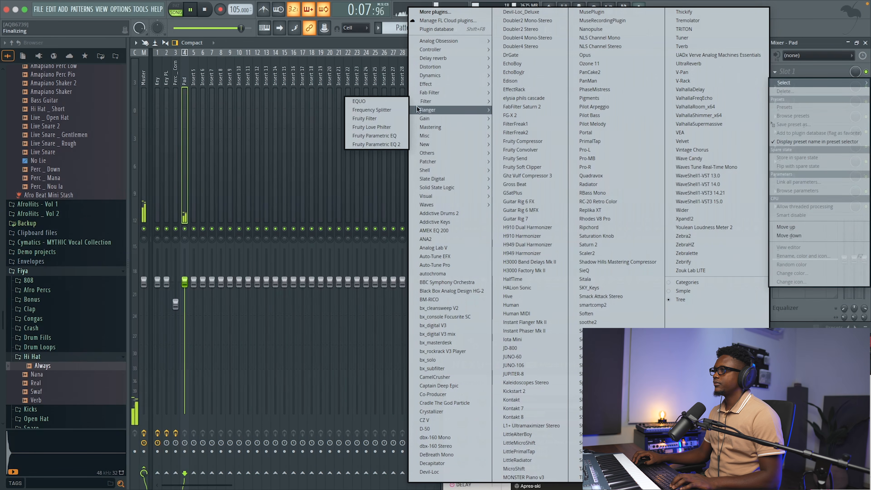
click(406, 122)
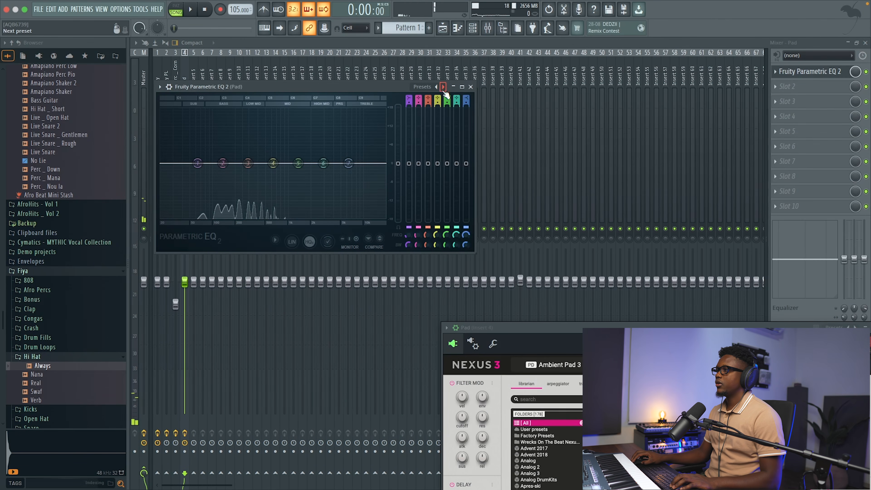
click(443, 88)
click(478, 120)
- Raise the Pad EQ's low cut and bring its low-pass band down to about 791 Hz, then close the mixer and play the song
key(space)
drag(175, 164, 211, 163)
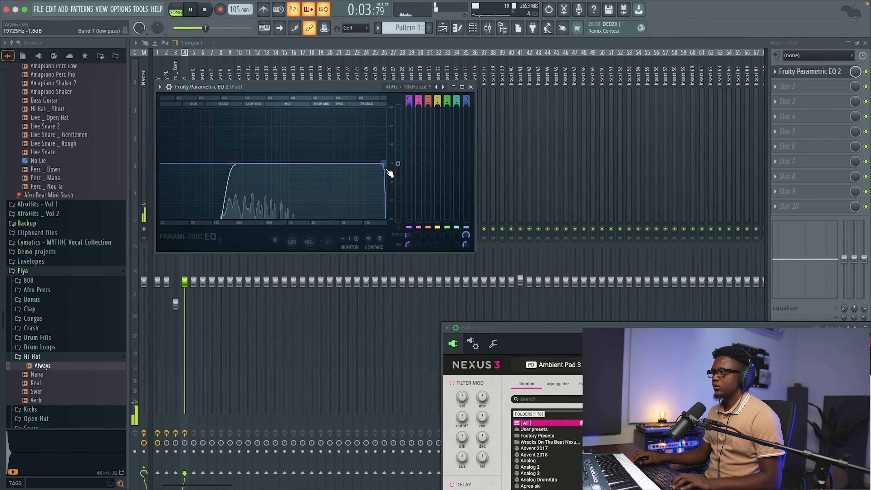
key(space)
drag(384, 163, 275, 163)
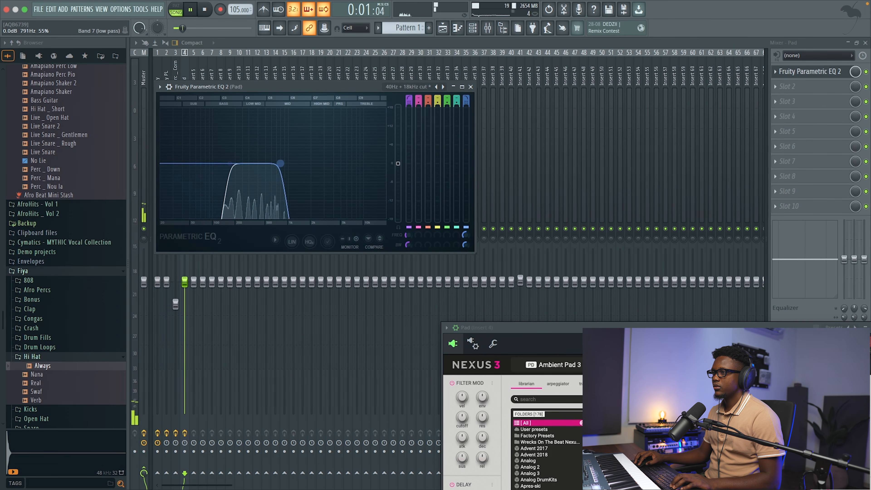
click(471, 86)
key(space)
click(867, 43)
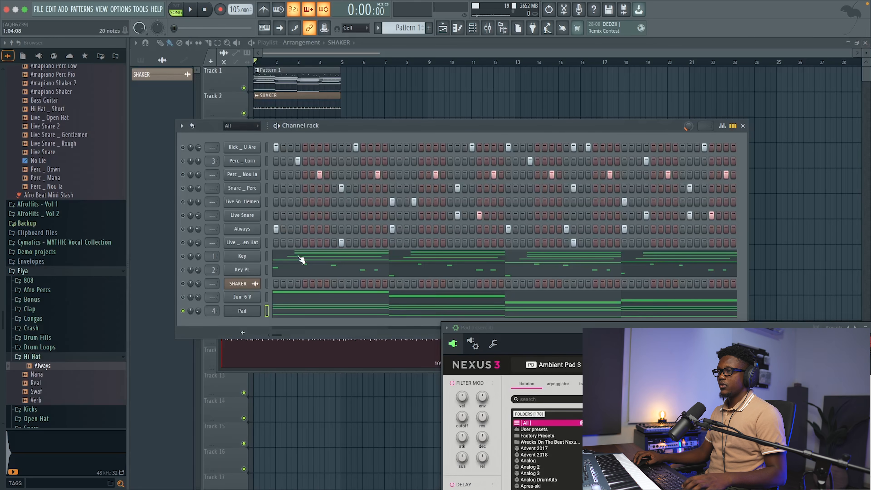
key(space)
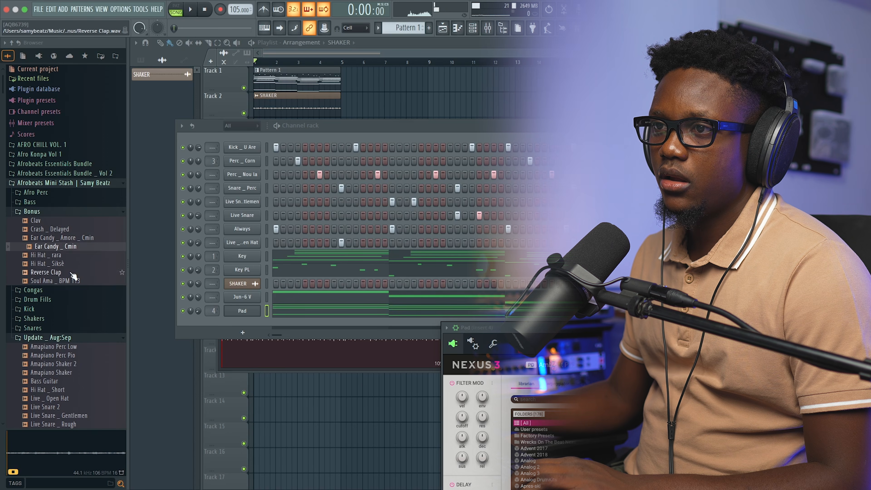
- Add the Conga Melo sample from the Congas folder as a channel above Key and place hits on steps 28 and 29
click(32, 211)
click(33, 221)
drag(49, 273, 252, 249)
key(space)
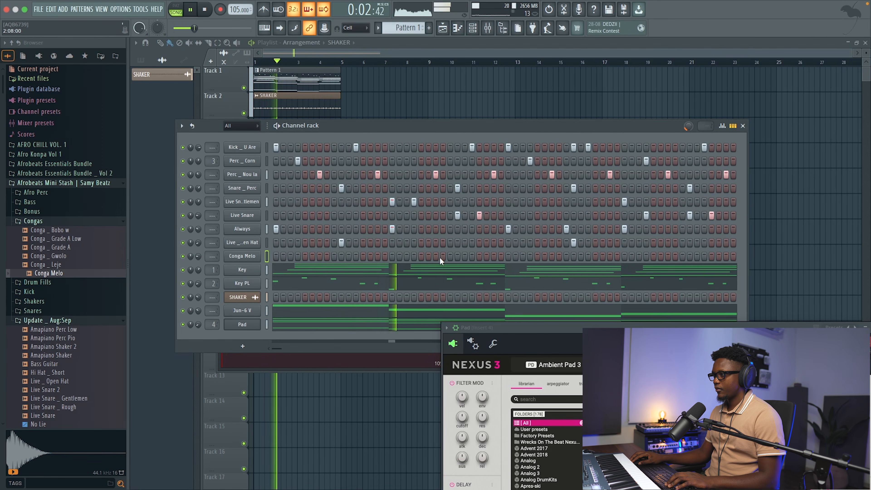
click(473, 256)
click(479, 257)
key(space)
- Examine the Conga Melo hits in the piano roll during playback, then close the Nexus window and the piano roll
right_click(258, 256)
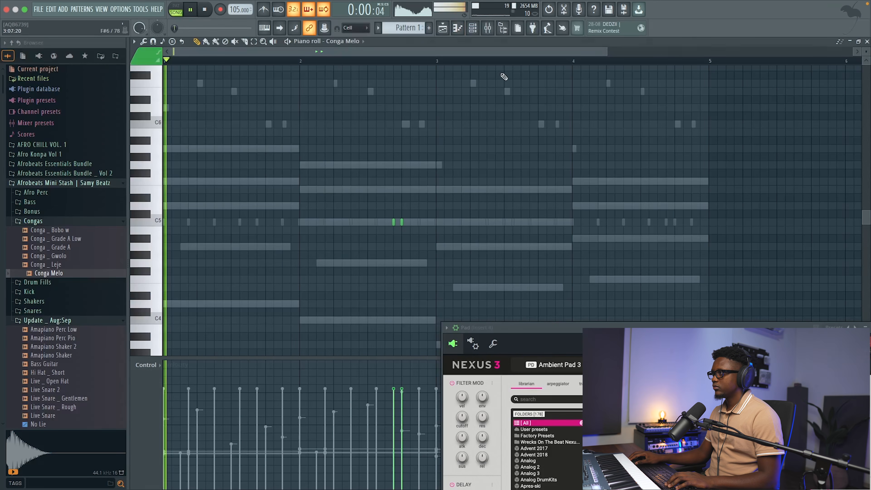
scroll(466, 77, up, 2)
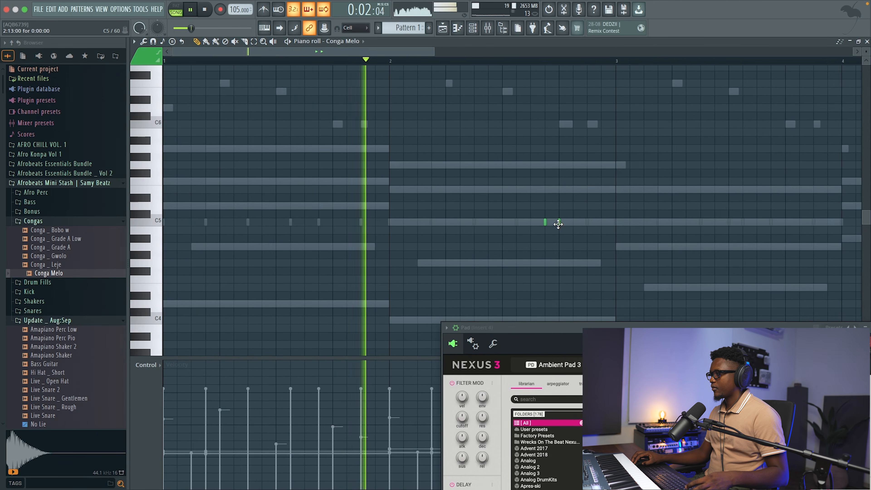
scroll(589, 227, down, 2)
key(space)
drag(750, 329, 564, 300)
key(space)
click(689, 298)
click(867, 41)
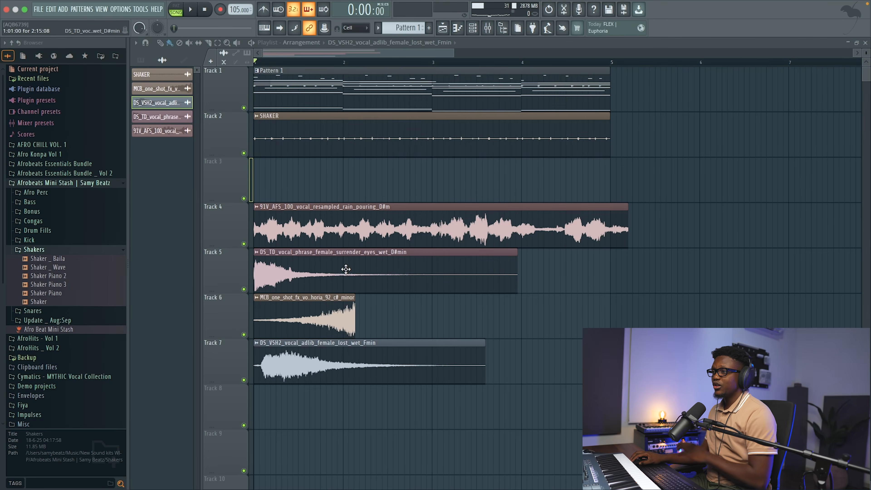
- Mute playlist tracks 5, 6 and 7
click(244, 290)
click(244, 335)
click(244, 379)
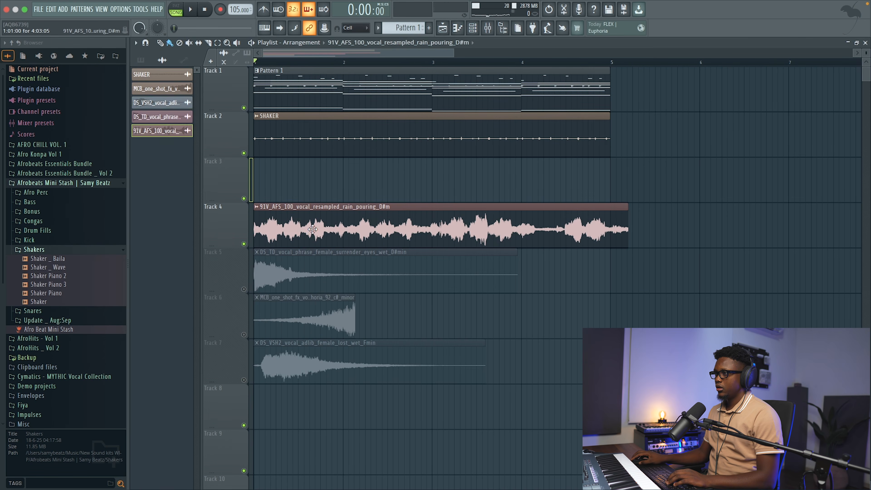
- Set the 91V_AFS_100 vocal clip's time-stretching mode to Stretch and fit the clip to exactly four bars
double_click(313, 229)
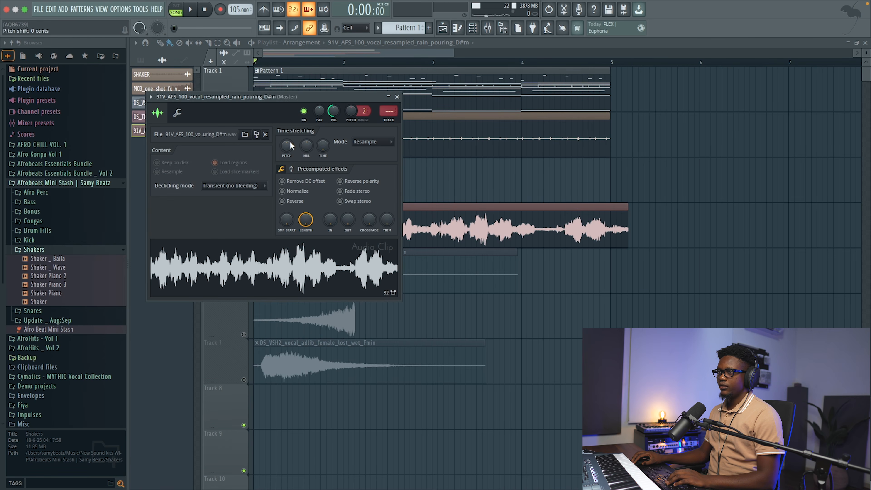
click(391, 142)
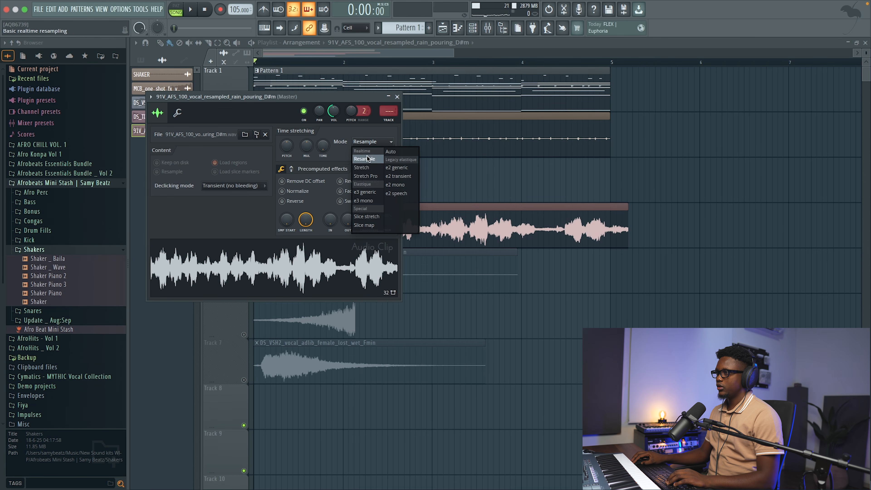
click(368, 166)
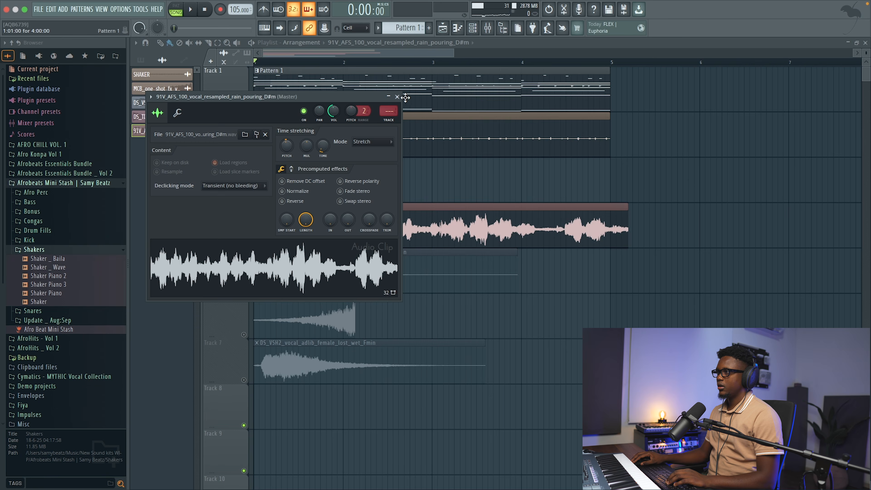
click(397, 96)
double_click(420, 224)
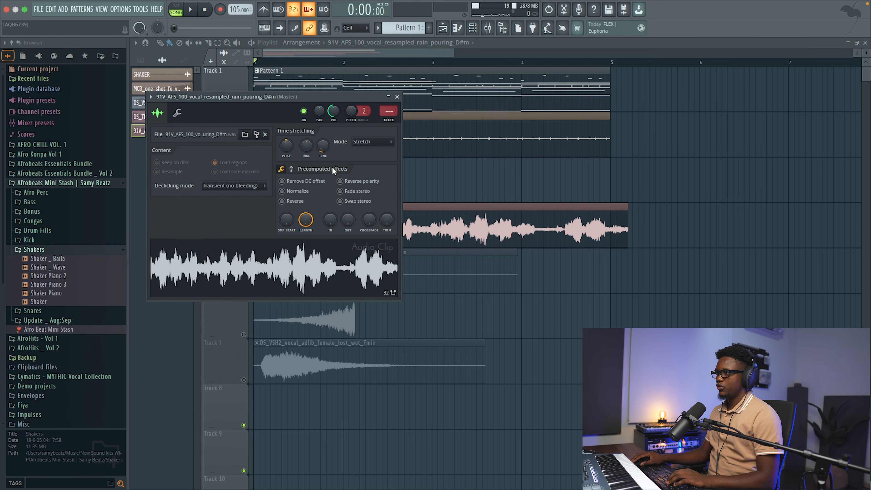
right_click(326, 151)
click(358, 230)
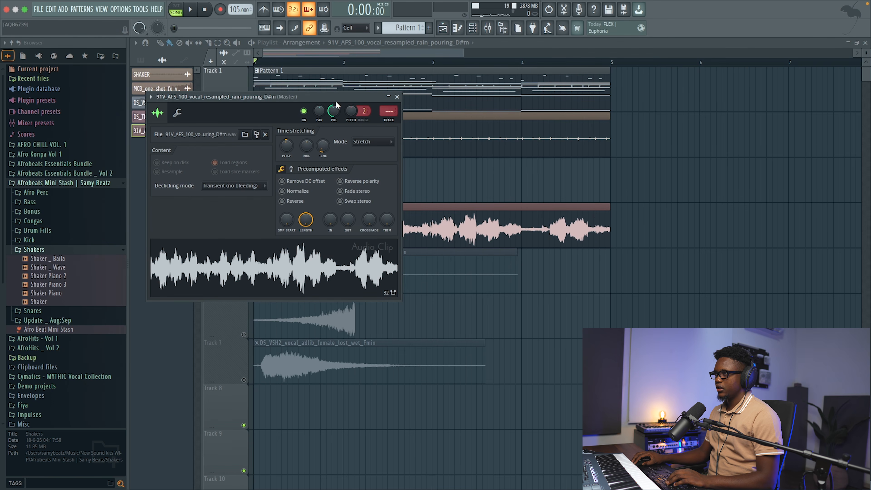
click(398, 97)
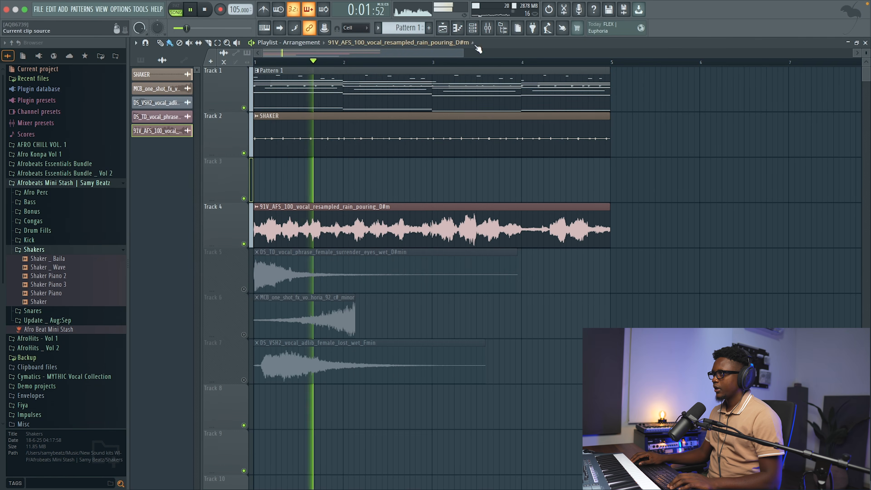
- Mute the Jun-6 V bass channel in the channel rack and play the song to check the vocal sample
key(space)
click(472, 29)
click(239, 135)
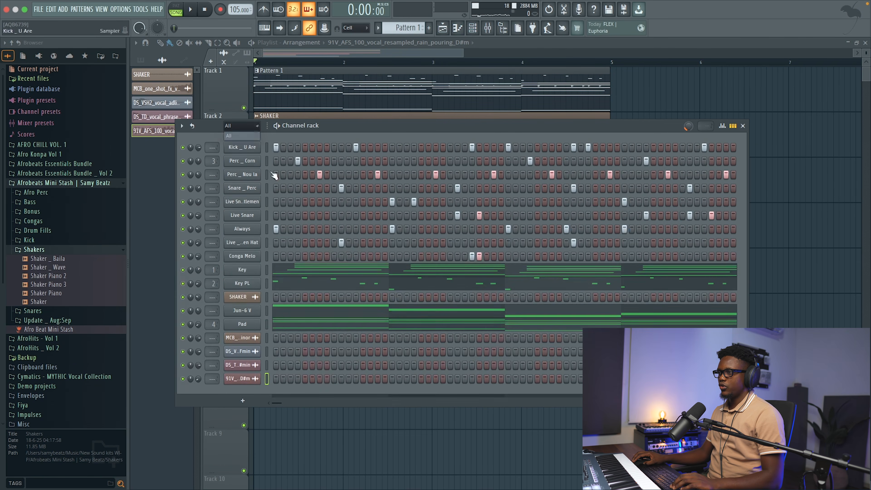
click(183, 311)
key(space)
click(472, 29)
key(space)
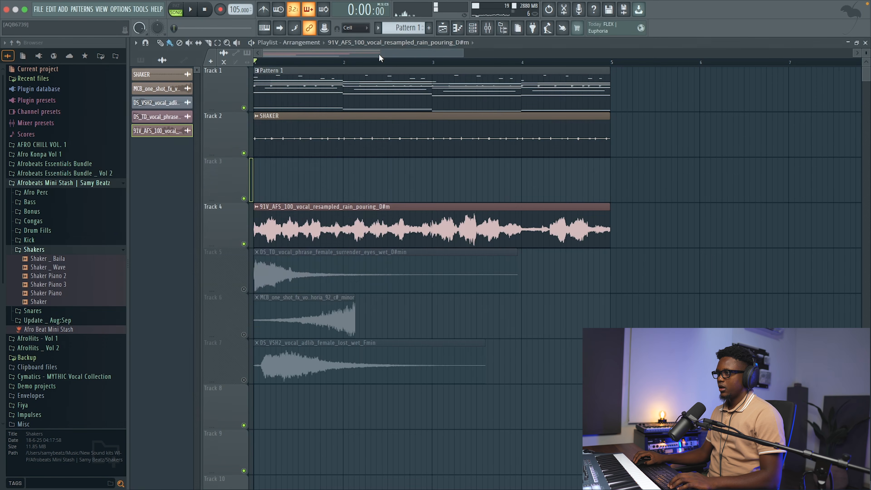
- Lower the 91V_AFS_100 vocal's channel volume and move its playlist clip up to Track 3
double_click(375, 242)
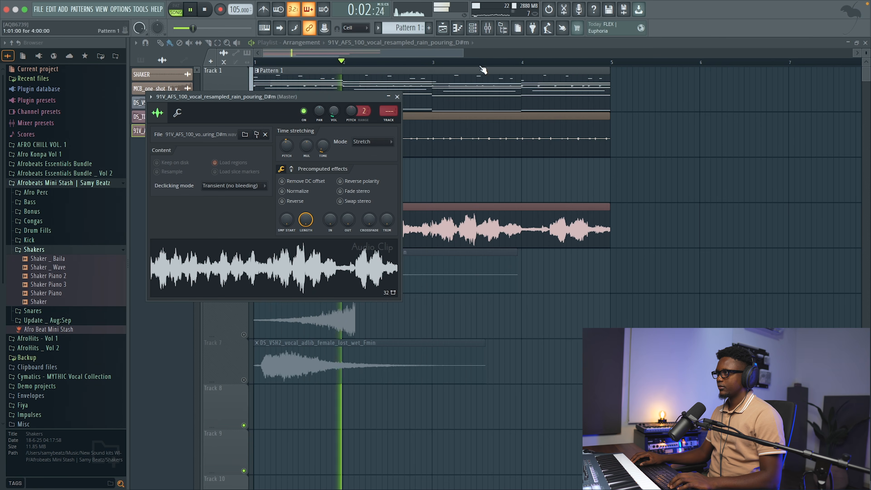
click(397, 97)
drag(651, 229, 514, 217)
key(shift+Up)
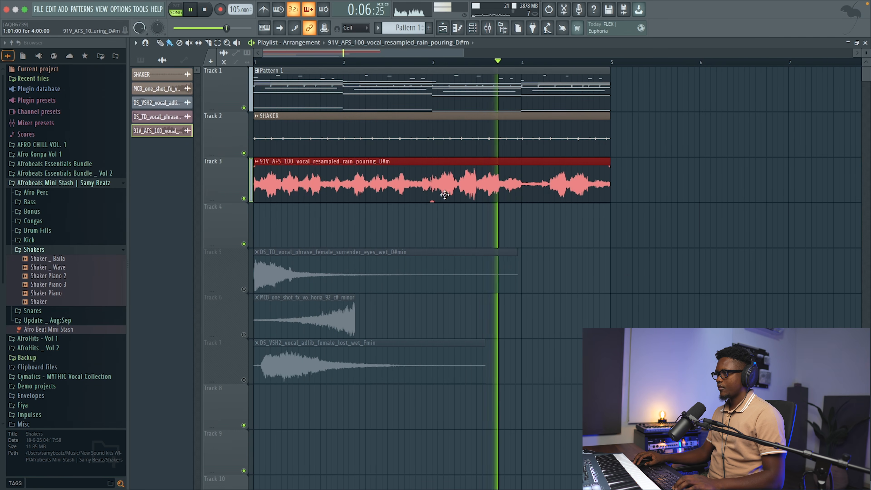
- Reduce the Track 3 vocal clip's gain to -3.2 dB and stop playback
drag(432, 202, 437, 201)
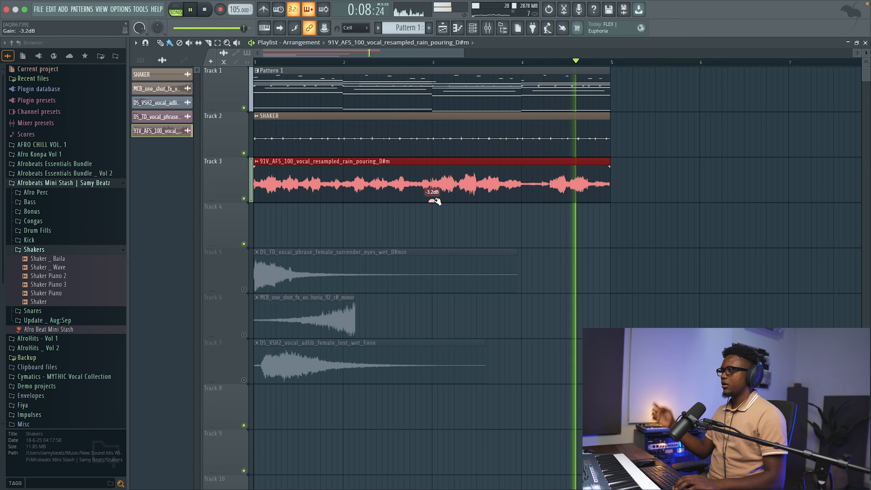
key(space)
- Move the DS_VSH2 vocal adlib clip on Track 7 to start at 1:11:00, set its gain to -11.9 dB and unmute the track
drag(301, 356, 374, 353)
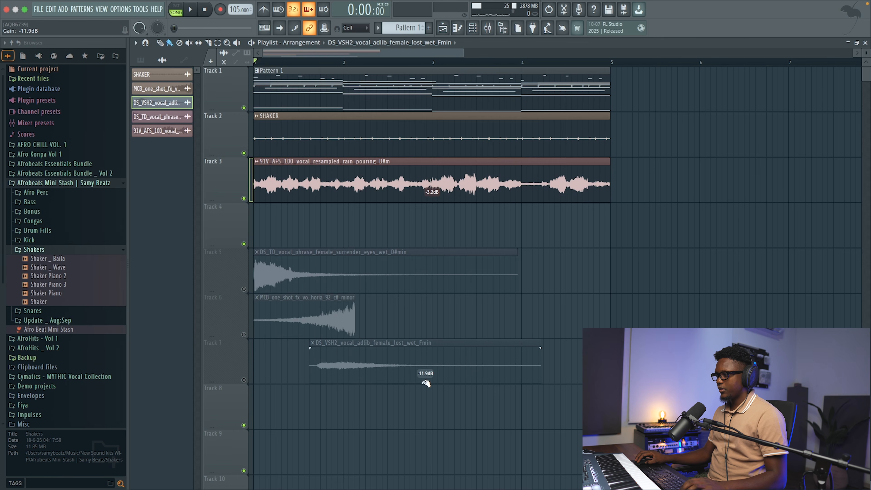
double_click(415, 357)
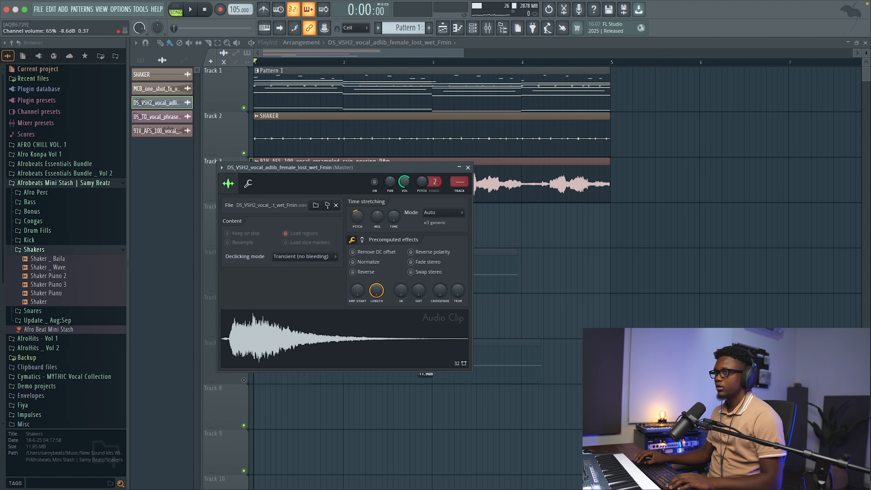
click(459, 167)
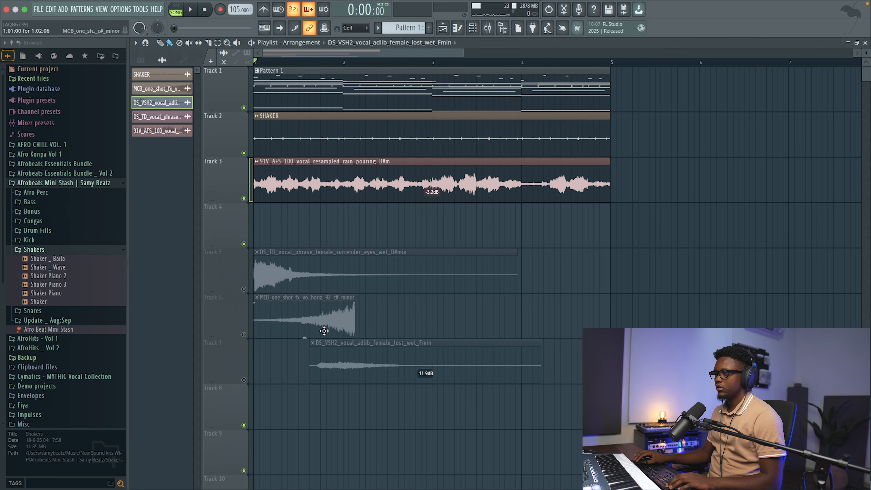
click(244, 380)
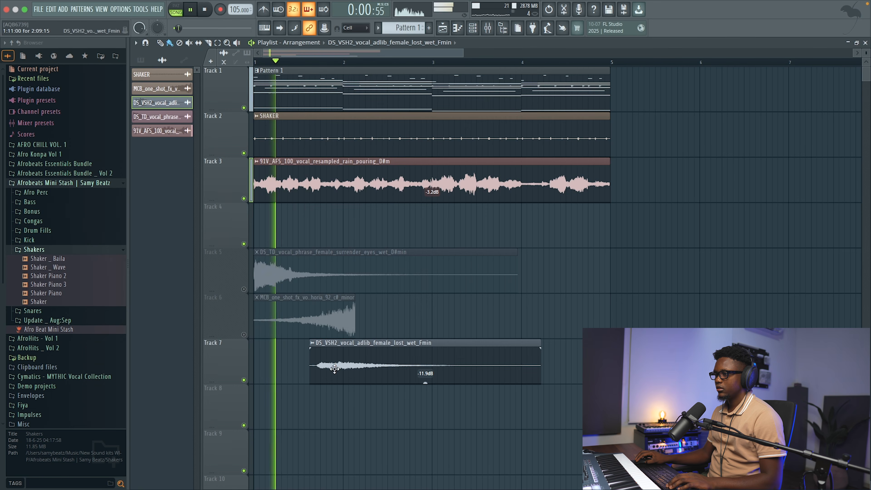
- Lower the DS_VSH2 adlib's channel volume to 20% and nudge its Track 7 clip slightly later, checking it in playback
double_click(357, 371)
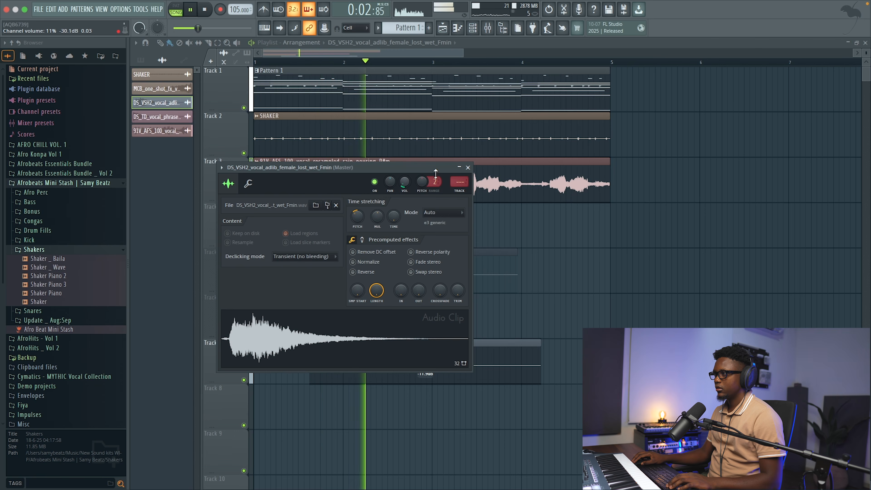
click(468, 168)
key(space)
drag(338, 361, 347, 359)
double_click(373, 357)
key(space)
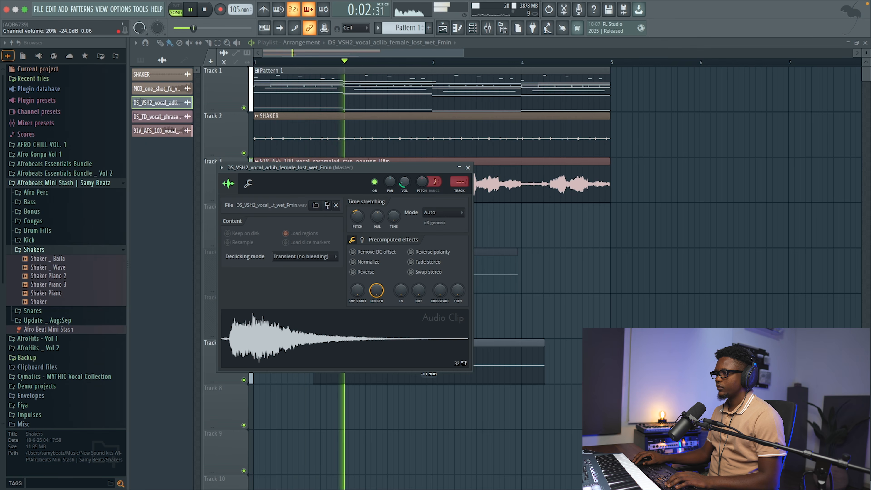
click(468, 167)
key(space)
- Move the DS_TD vocal phrase clip on Track 5 to start at 2:13:00, set its gain to -8.3 dB and play the song
drag(298, 274, 506, 280)
double_click(521, 281)
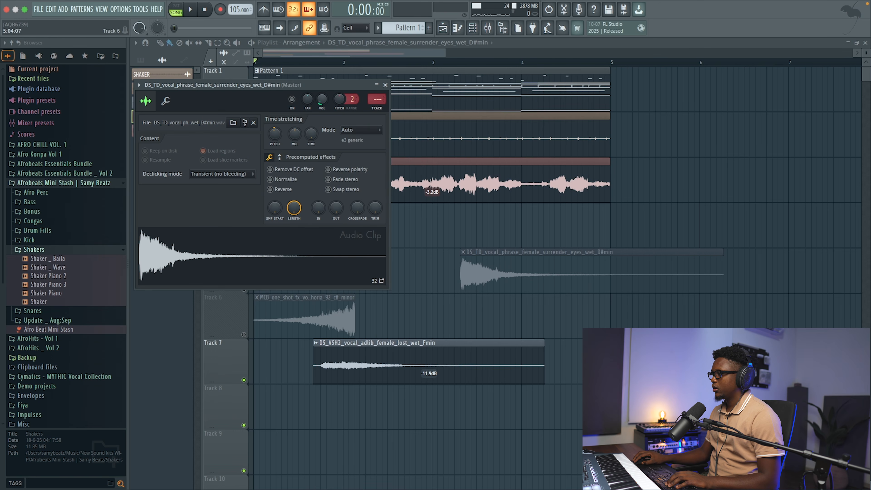
click(593, 278)
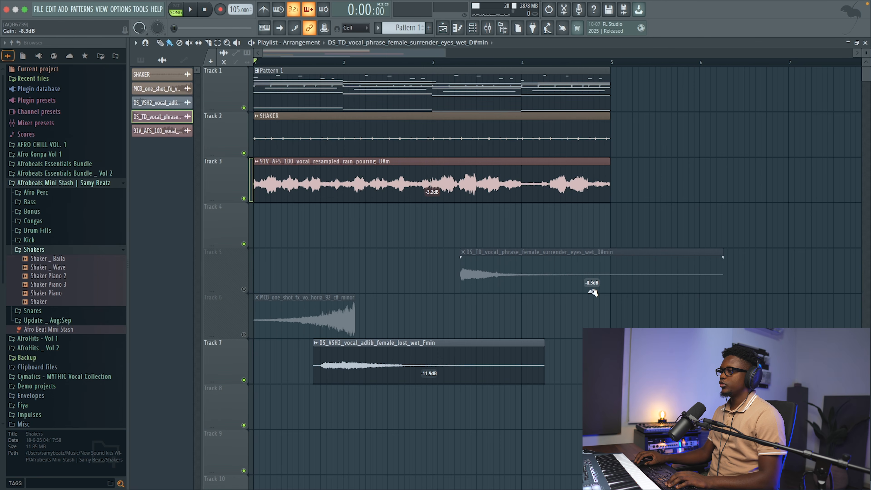
drag(524, 269, 431, 274)
key(space)
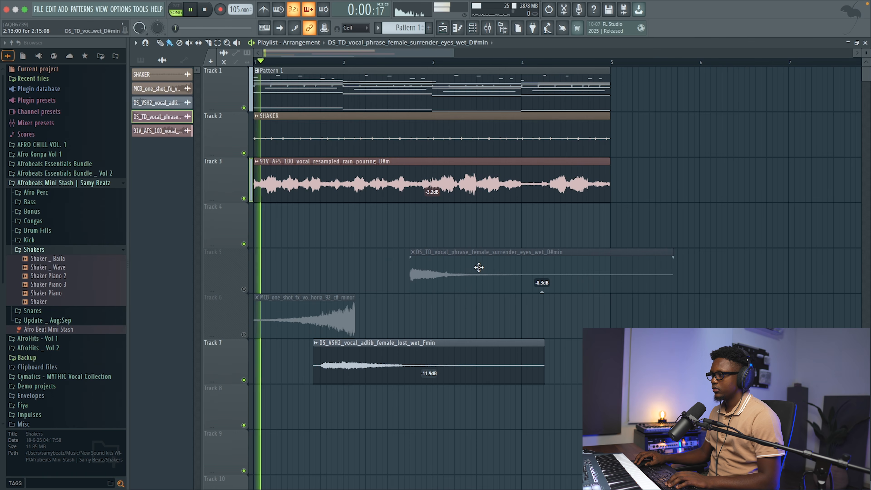
- Lower the DS_TD vocal phrase's channel volume to 12% and undo the accidental removal of its playlist clip
double_click(476, 271)
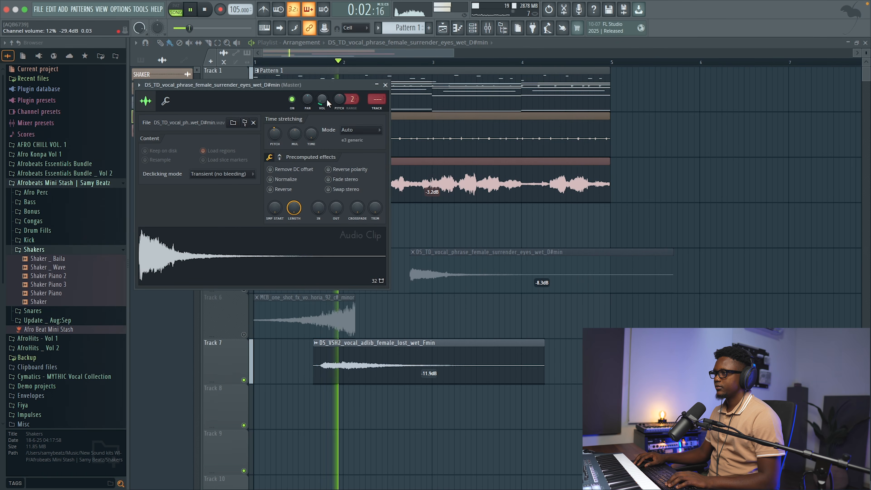
right_click(455, 269)
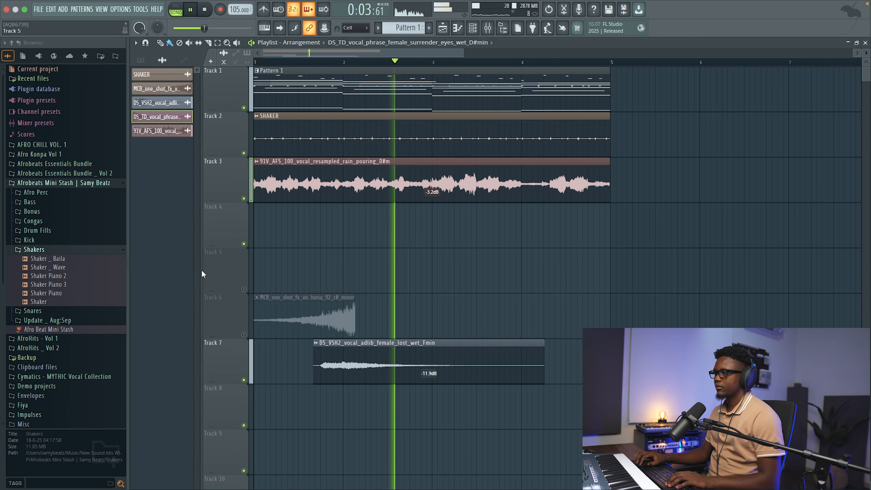
key(super+z)
- Unmute Track 5, listen to the vocal phrase in context and trim its clip to end at bar 5
click(244, 289)
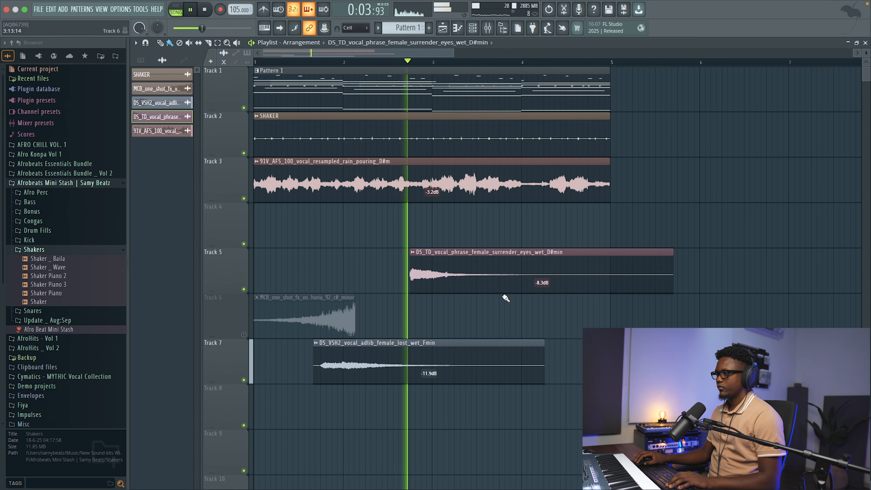
key(space)
key(space)
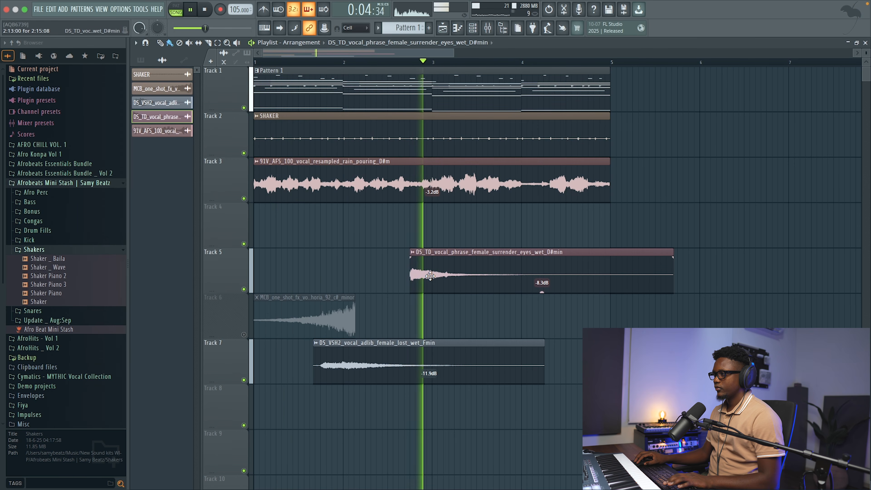
drag(672, 250, 610, 256)
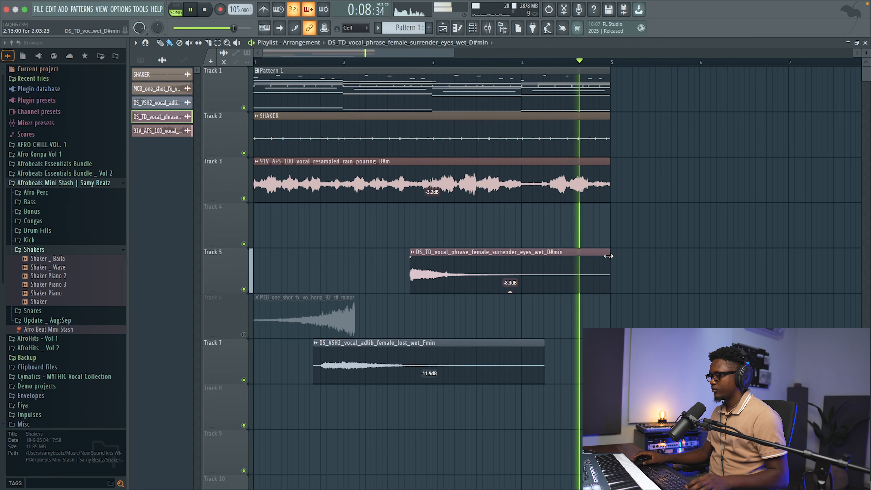
key(space)
- Move the MCB reverse vocal clip on Track 6 to end at bar 5, set its gain to -13.1 dB and unmute the track
drag(296, 304, 526, 301)
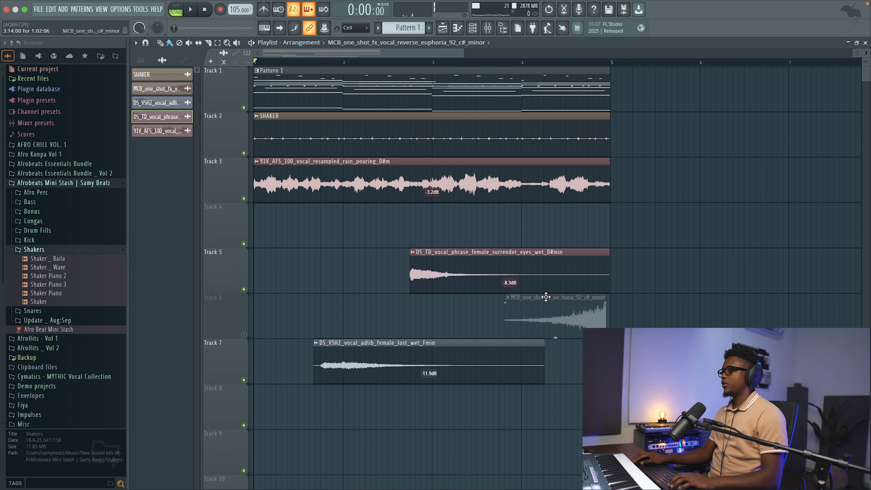
drag(448, 56, 411, 75)
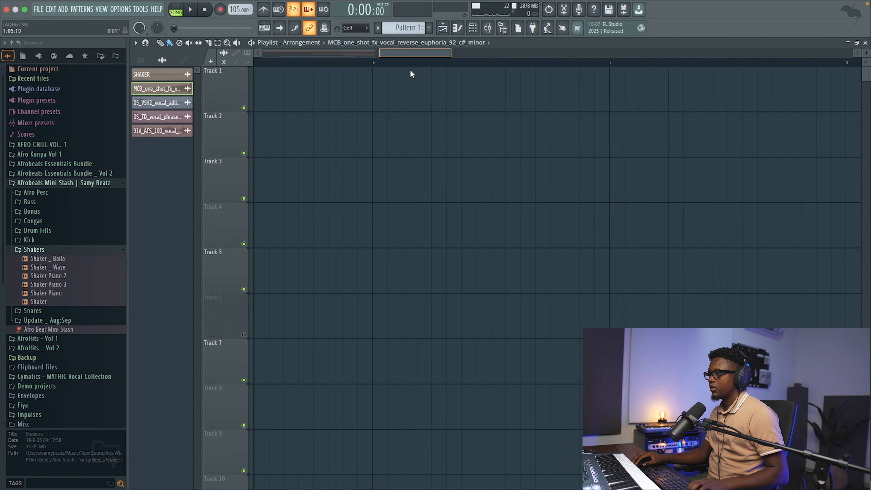
scroll(411, 74, left, 4)
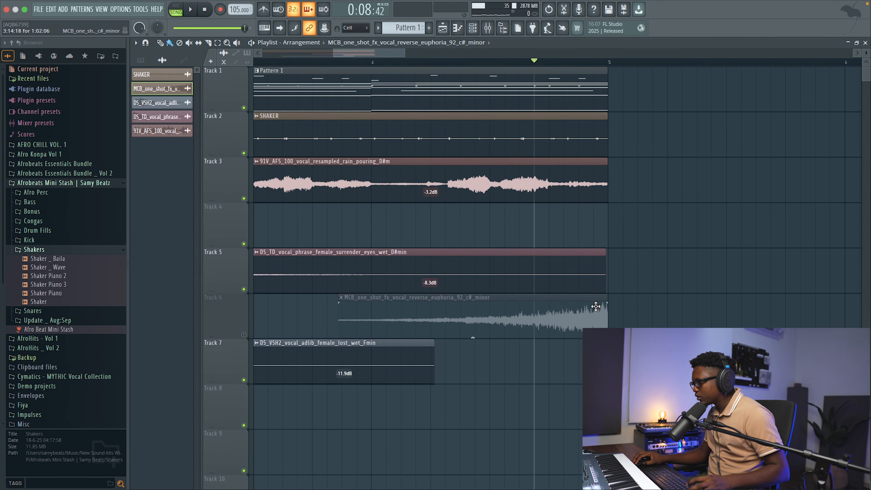
click(244, 334)
- Shift the MCB reverse vocal's pitch by +100 cents with the time-stretching mode on Auto, and play the song
double_click(445, 322)
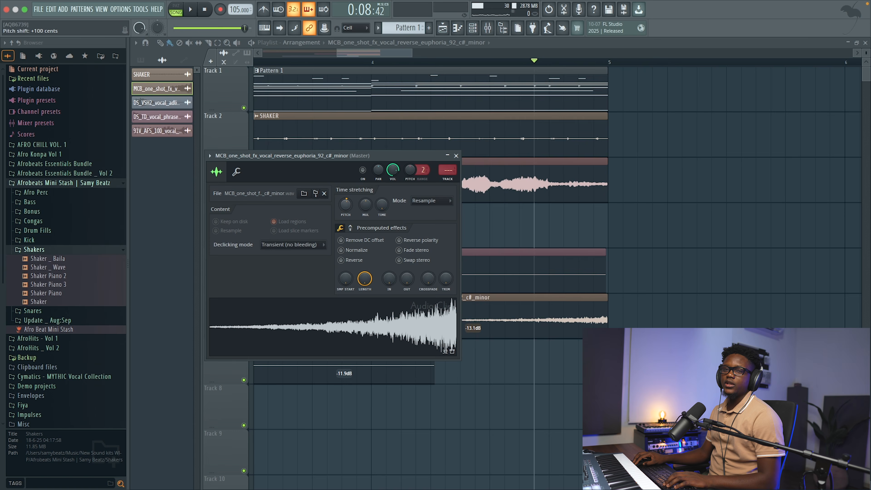
drag(346, 204, 346, 202)
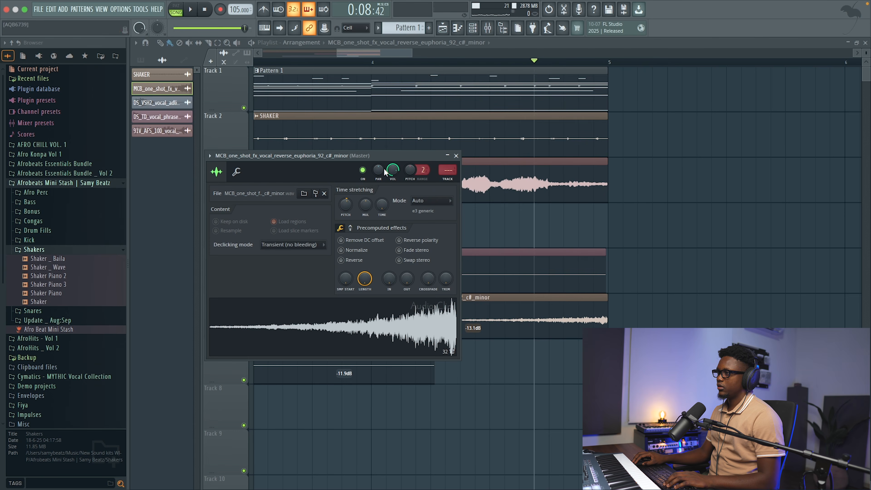
click(405, 62)
key(space)
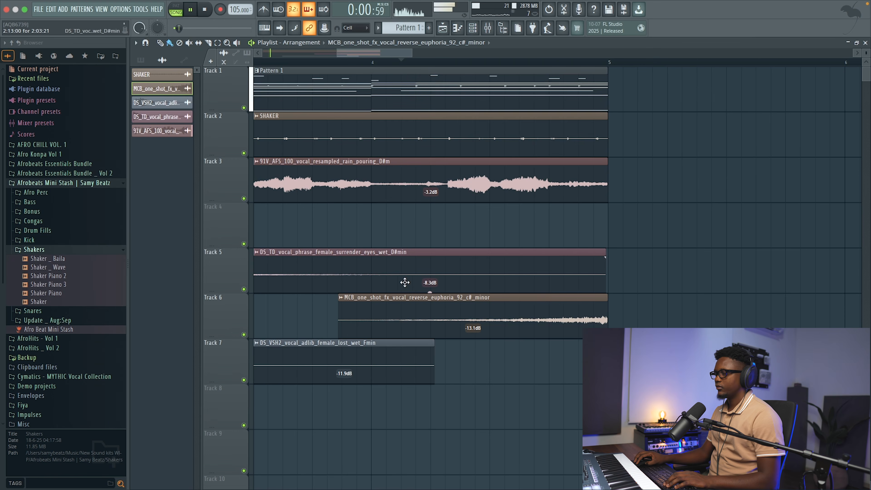
- Select the four vocal clips and move them down together to Tracks 8 through 12, and stop playback
drag(413, 52, 443, 58)
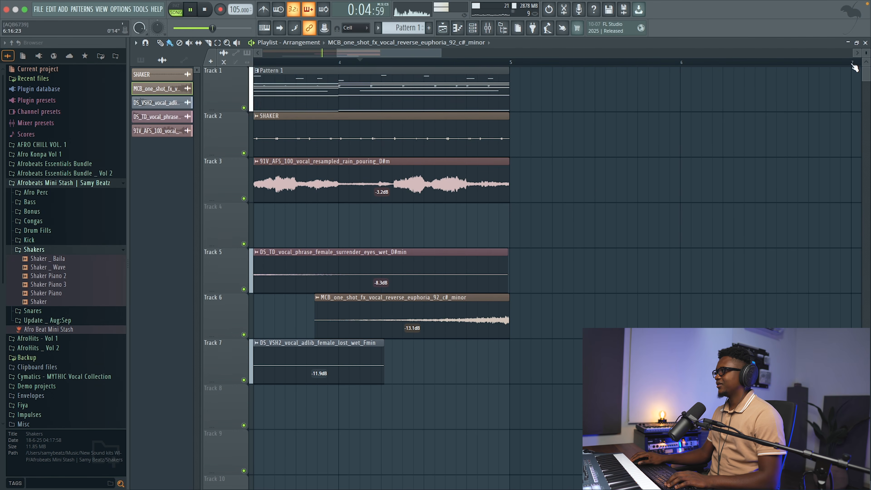
drag(866, 53, 865, 62)
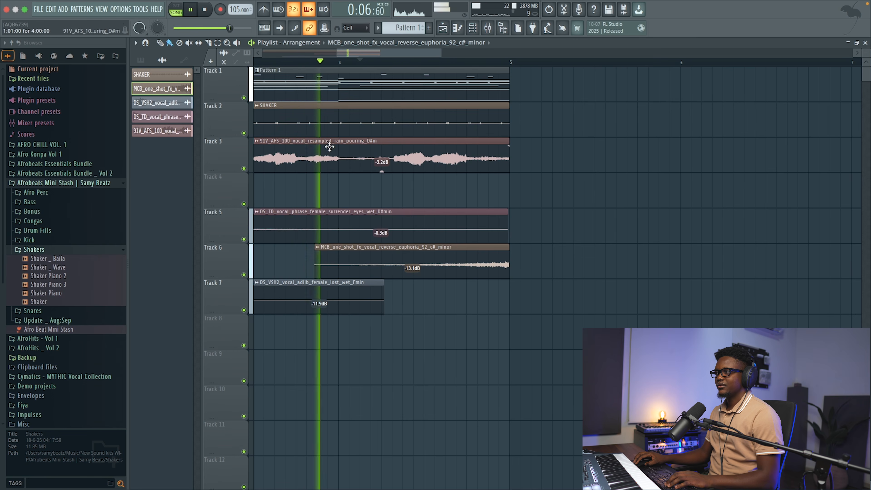
drag(608, 292, 298, 344)
key(space)
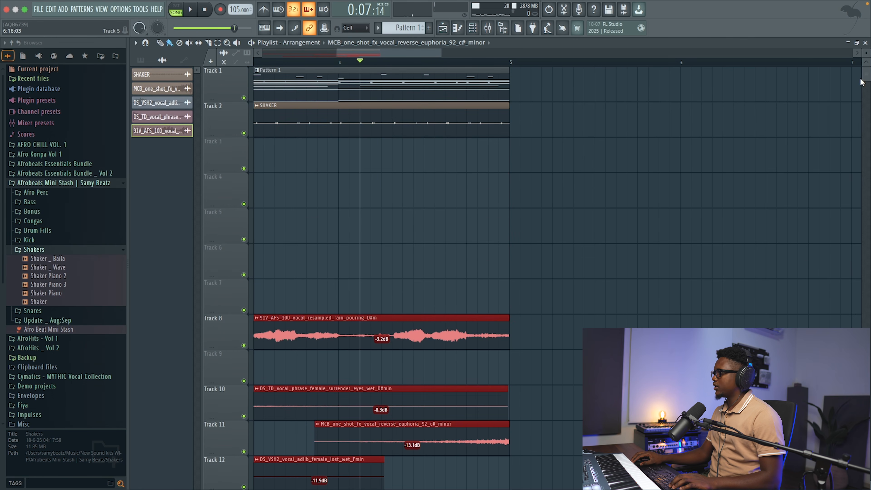
- Select the Pattern 1 and SHAKER clips on Tracks 1 and 2 and duplicate them to start at bar 5
drag(866, 53, 866, 64)
drag(316, 95, 299, 82)
drag(498, 119, 303, 85)
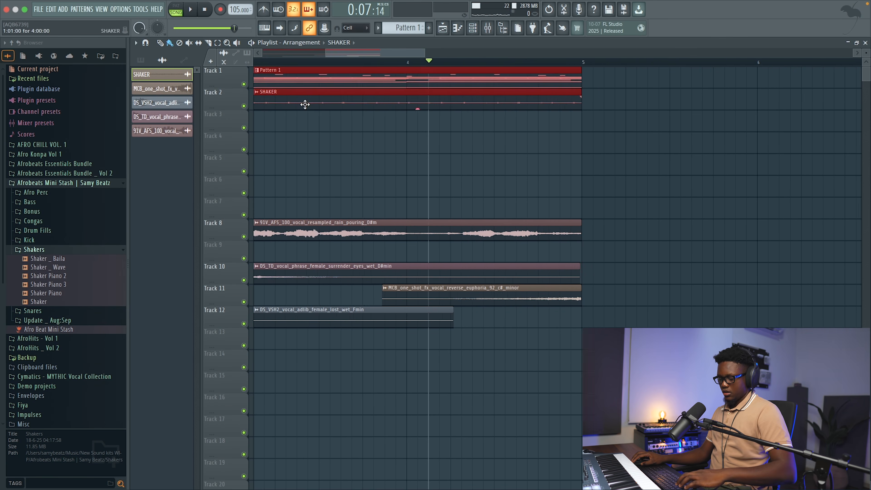
key(ctrl+b)
drag(382, 55, 268, 55)
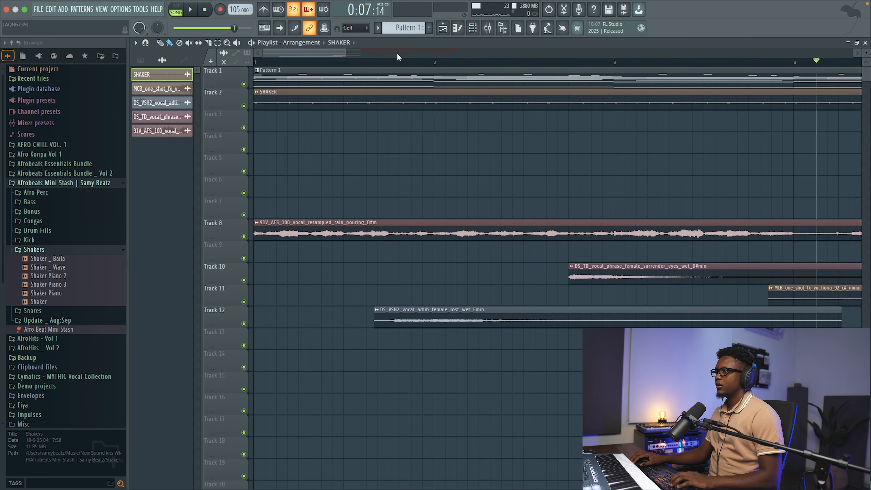
drag(344, 52, 602, 53)
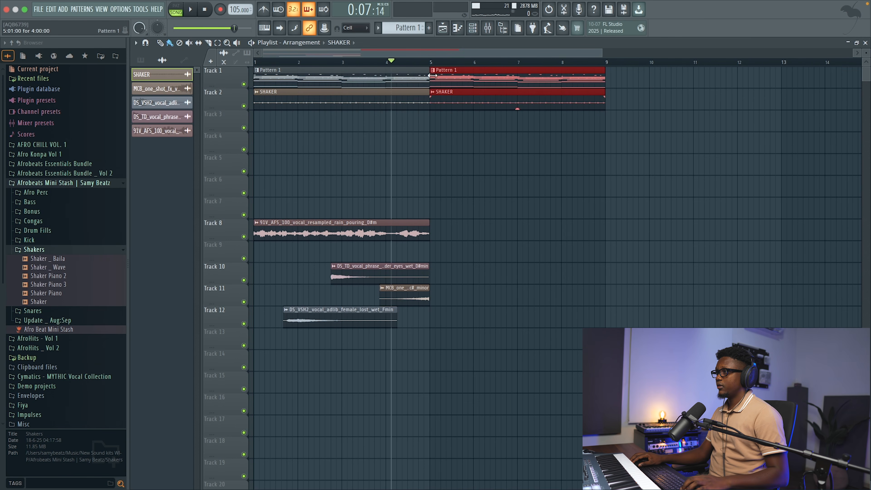
- Unmute the drum, percussion and pad channels in the channel rack, mute Jun-6 V and play the song from bar 5
click(473, 29)
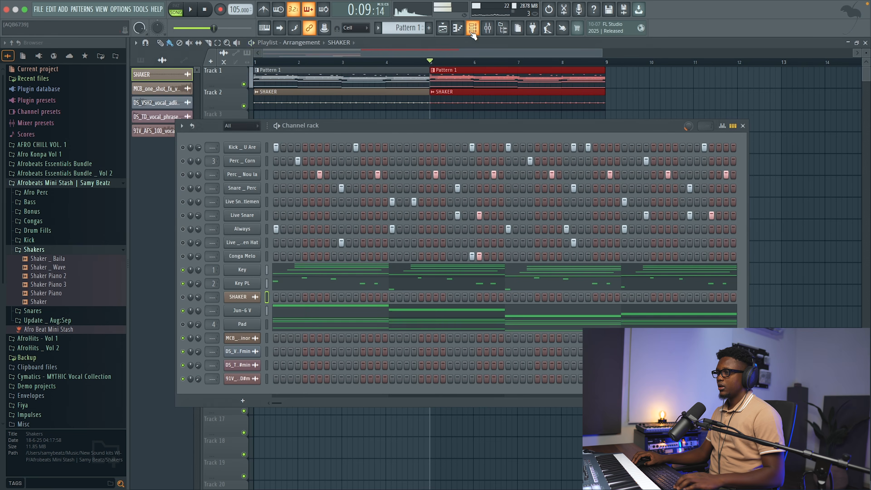
key(space)
key(space)
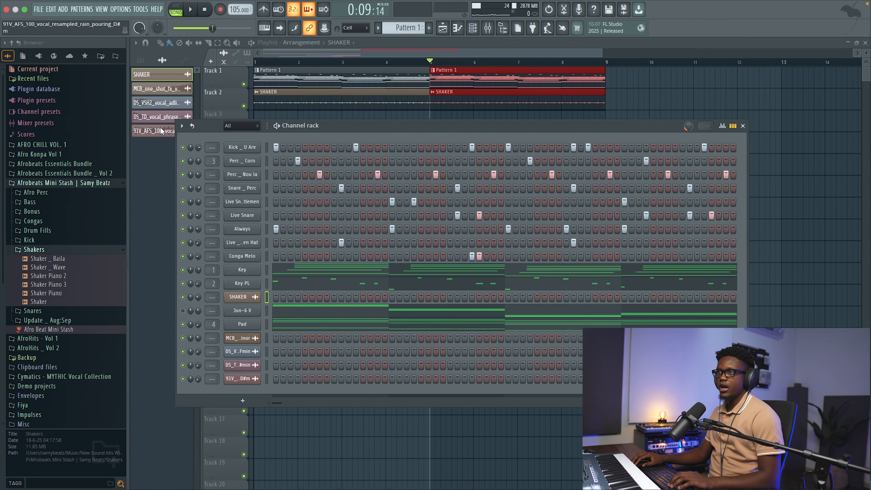
- Add an Omnisphere instrument channel, load the Sine Bass preset and close the plugin window
click(69, 9)
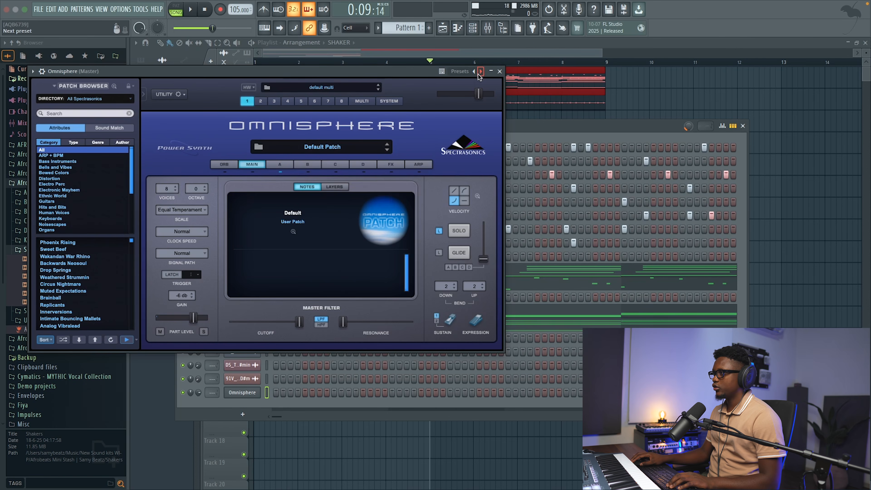
right_click(479, 75)
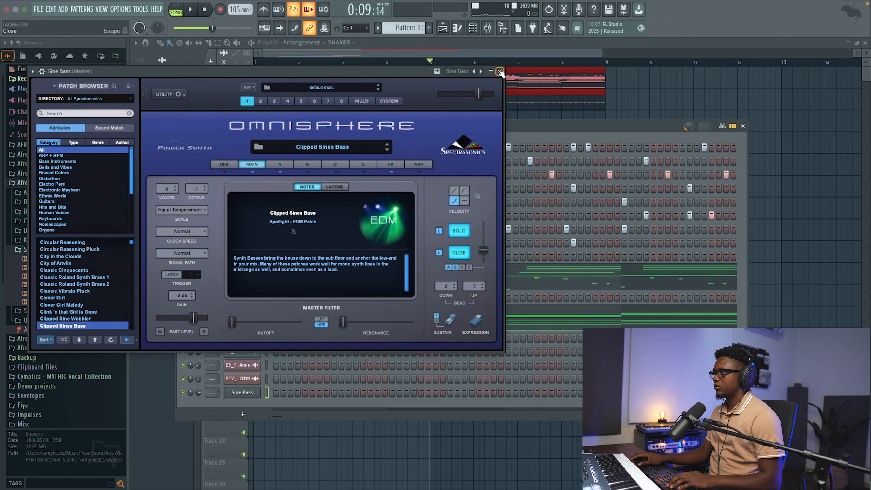
click(500, 71)
scroll(241, 325, down, 1)
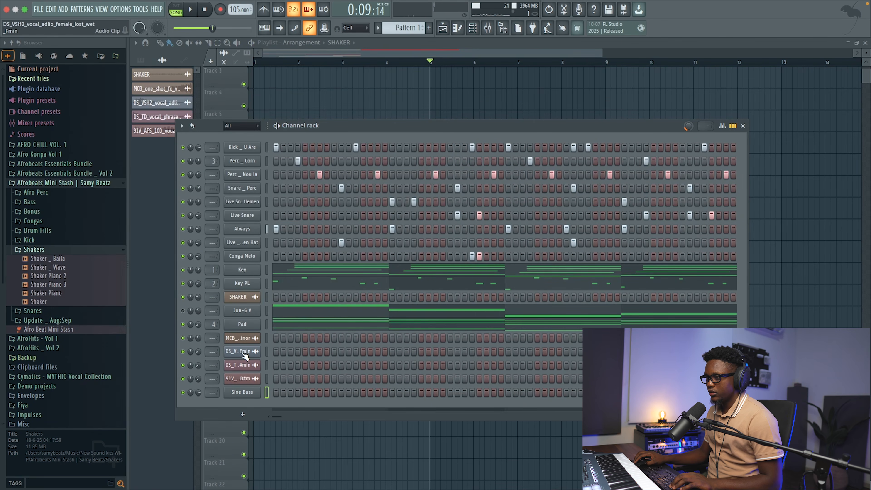
- Draw a two-step note at the start of bar 1 in the Sine Bass piano roll, on the lowest ghost note, and audition it
right_click(251, 395)
click(286, 362)
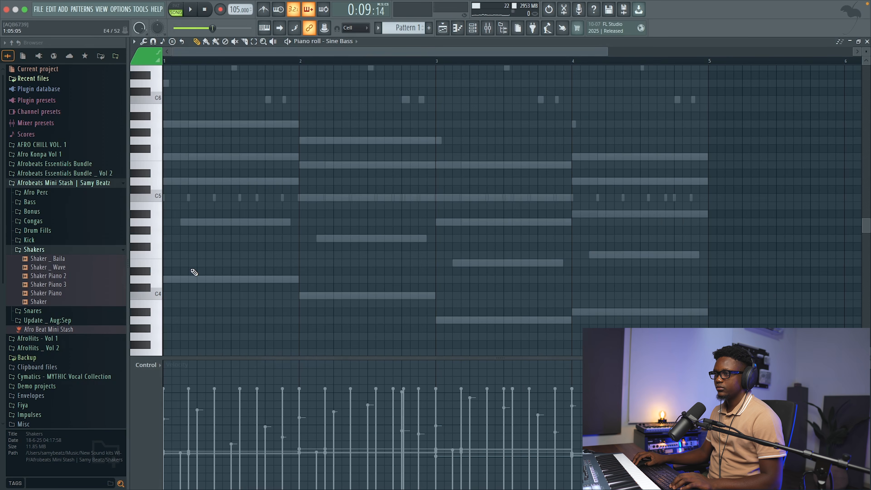
click(867, 41)
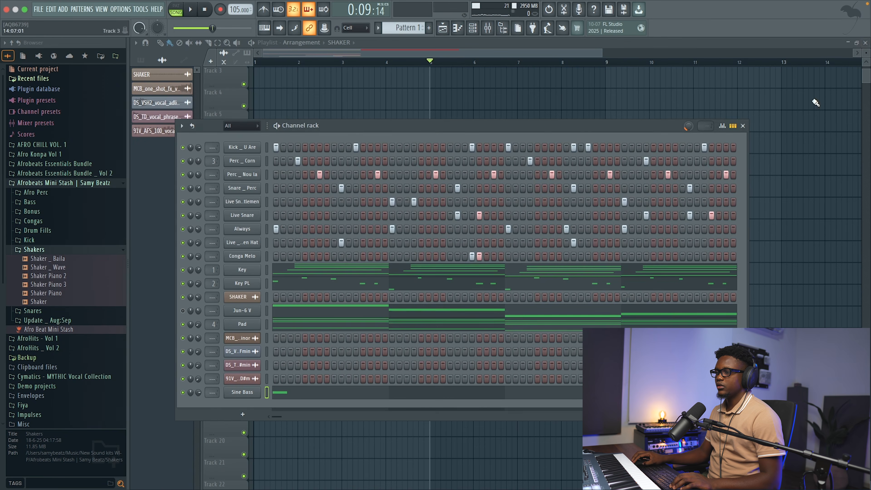
key(space)
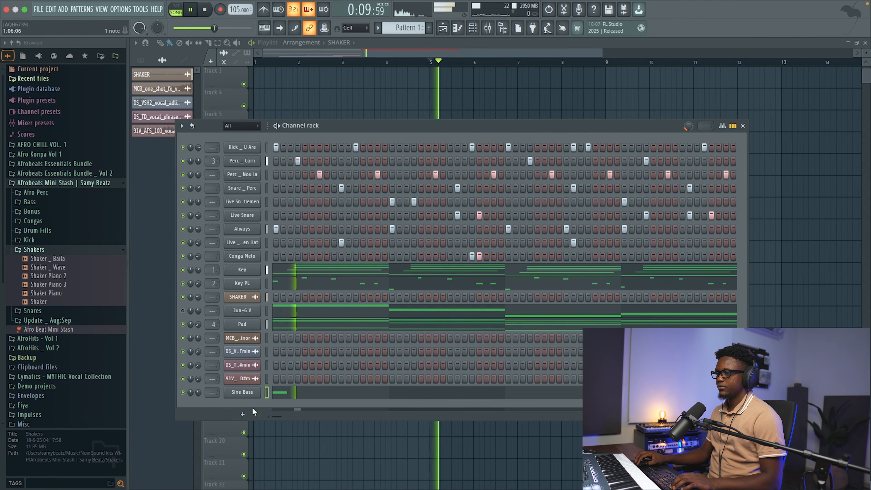
click(319, 400)
key(space)
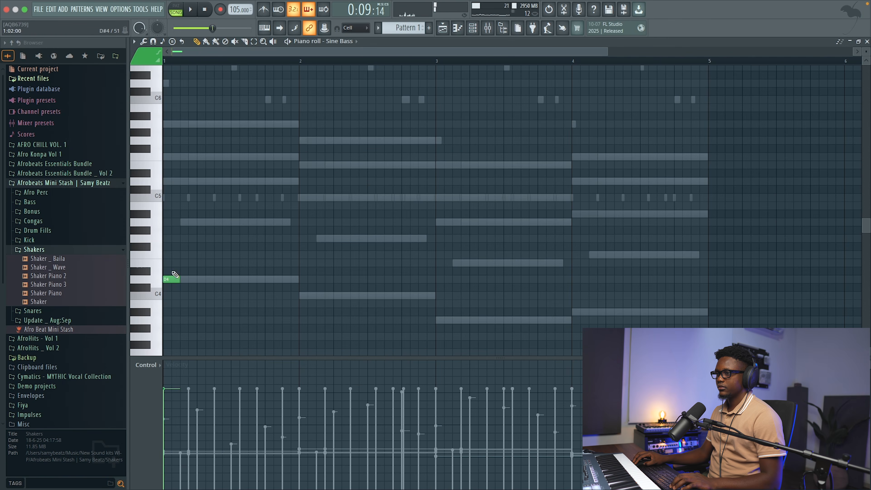
- Draw a C4 note at the start of bar 2, lengthen it to ten steps and play the bass line
click(302, 296)
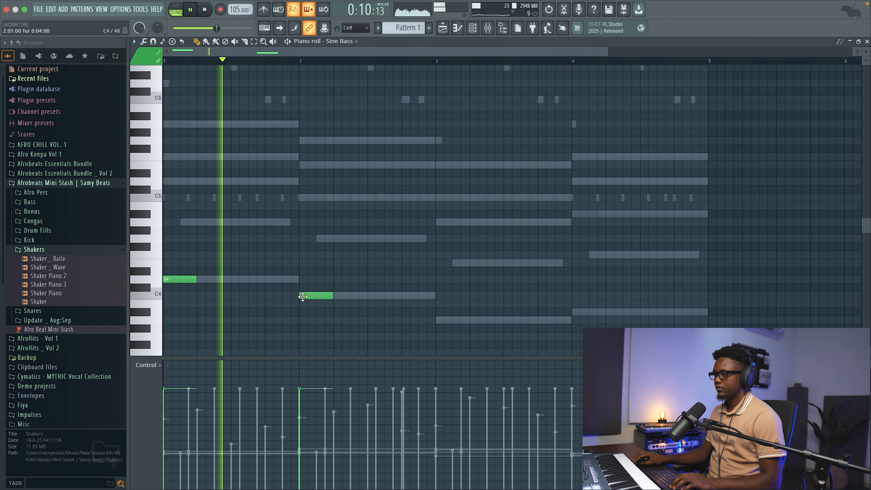
drag(332, 296, 370, 298)
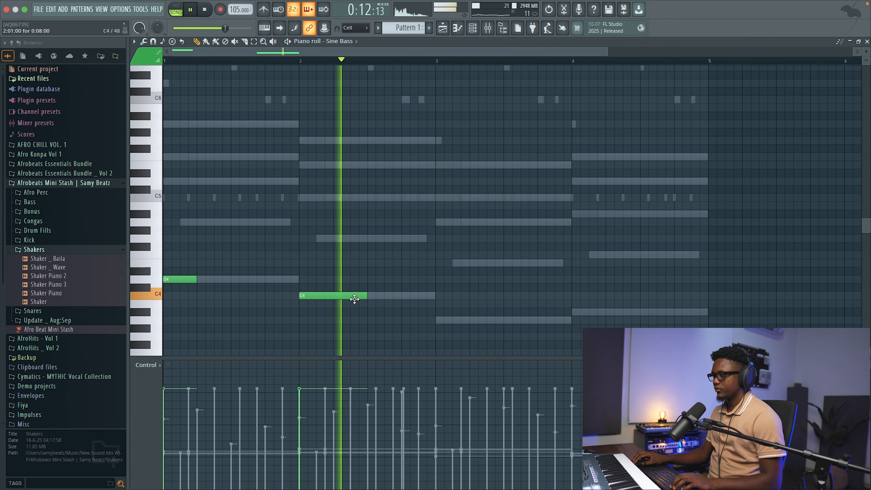
key(space)
click(369, 296)
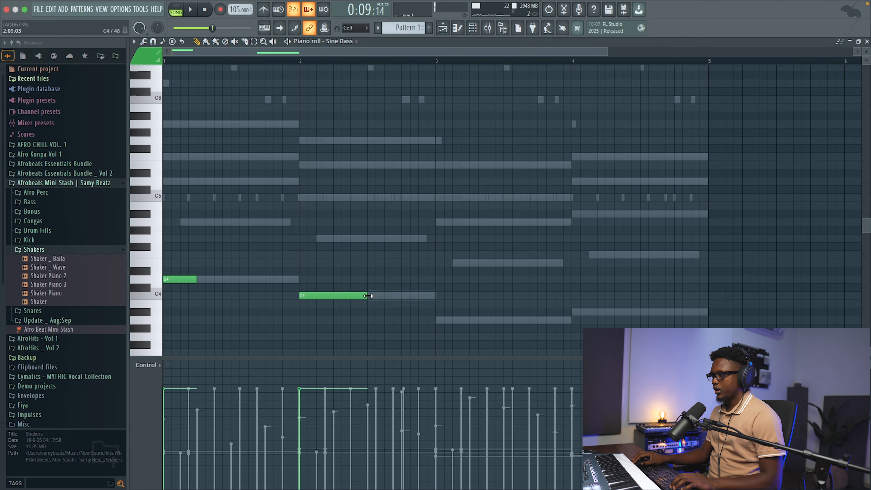
drag(371, 294, 383, 295)
key(space)
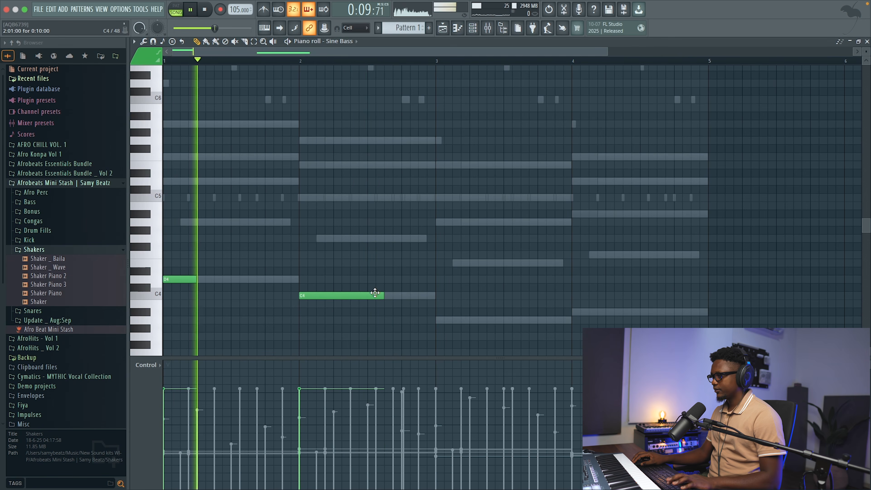
- Add a C note on the last two steps of bar 2, raise it an octave to C5 and shorten it to two steps
scroll(422, 271, down, 2)
click(424, 271)
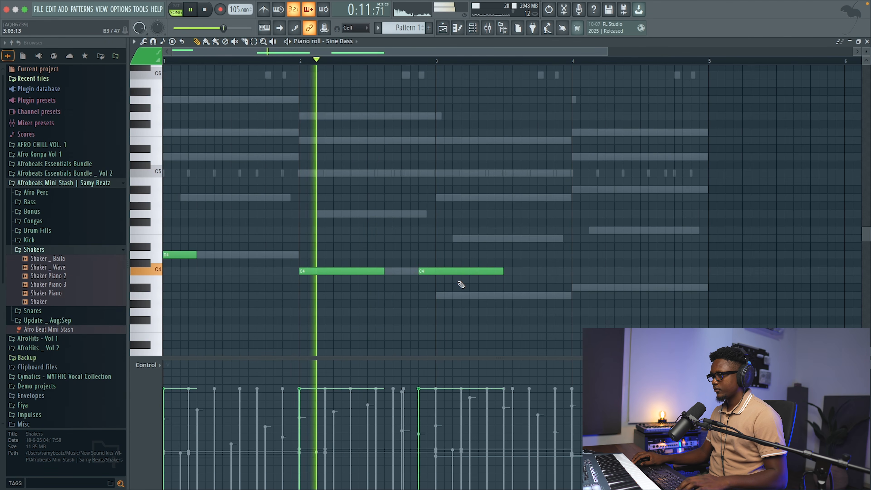
scroll(445, 262, up, 2)
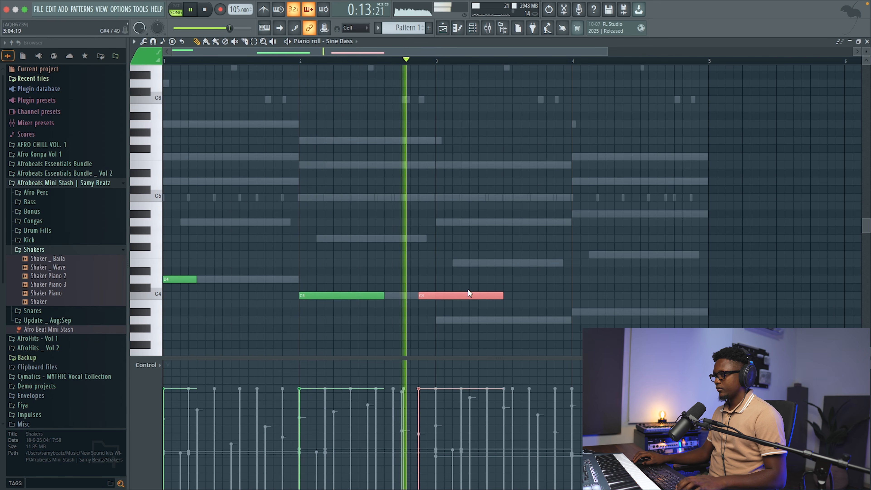
key(space)
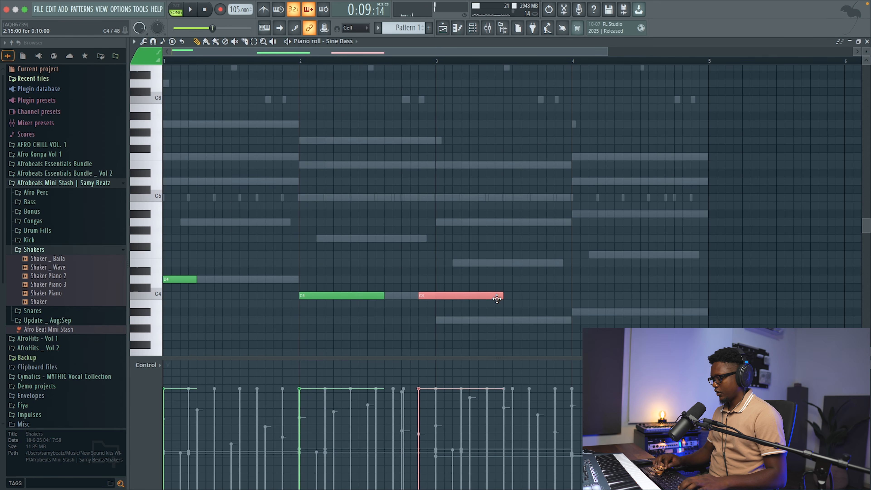
key(ctrl+Up)
drag(504, 197, 437, 197)
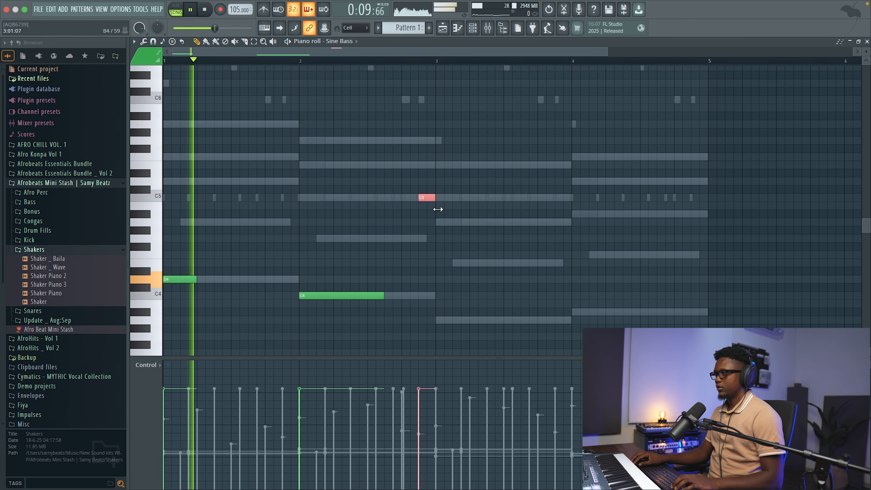
- Draw two A3 notes from the start of bar 3, the second about eight steps long, and a short A#3 at the start of bar 4
click(443, 320)
click(461, 319)
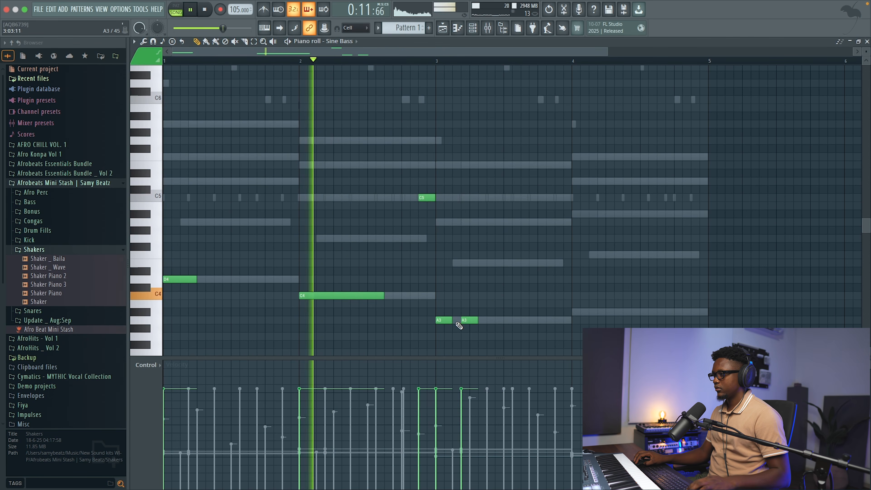
click(576, 312)
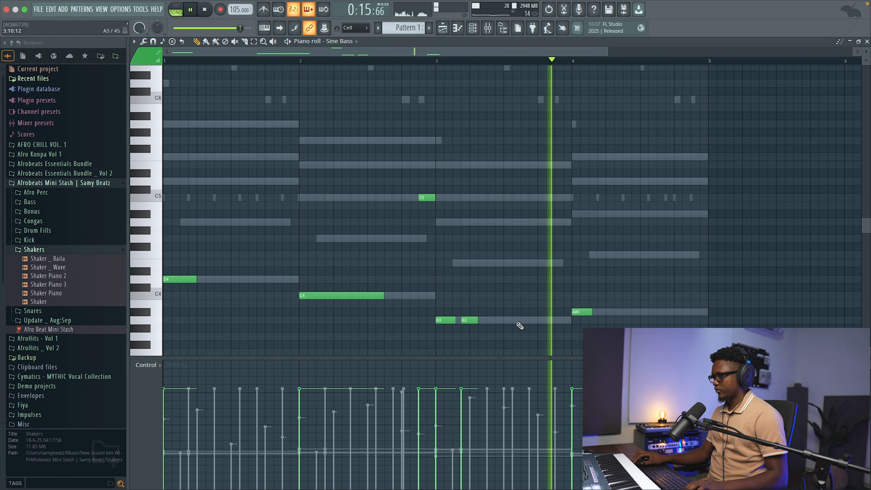
drag(477, 320, 528, 318)
key(space)
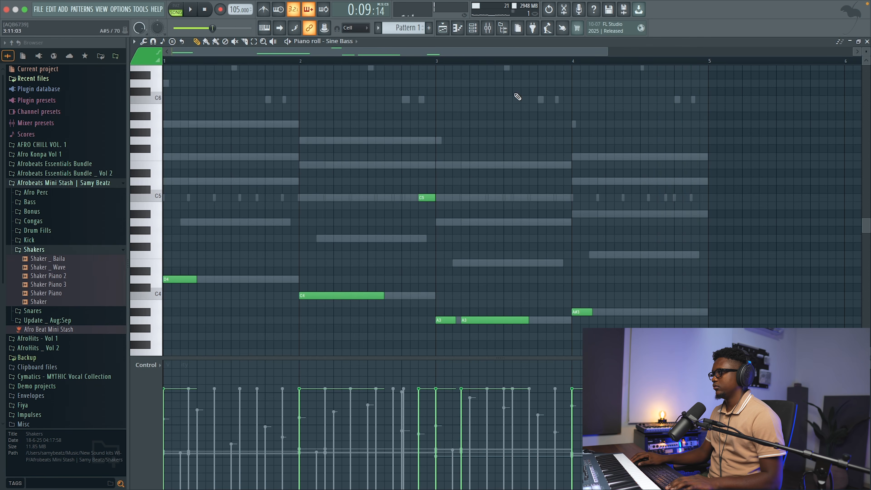
- Lengthen bar 4's A#3 note to about 12 steps and add an A#4 note about three steps long over its end
key(space)
drag(592, 312, 670, 326)
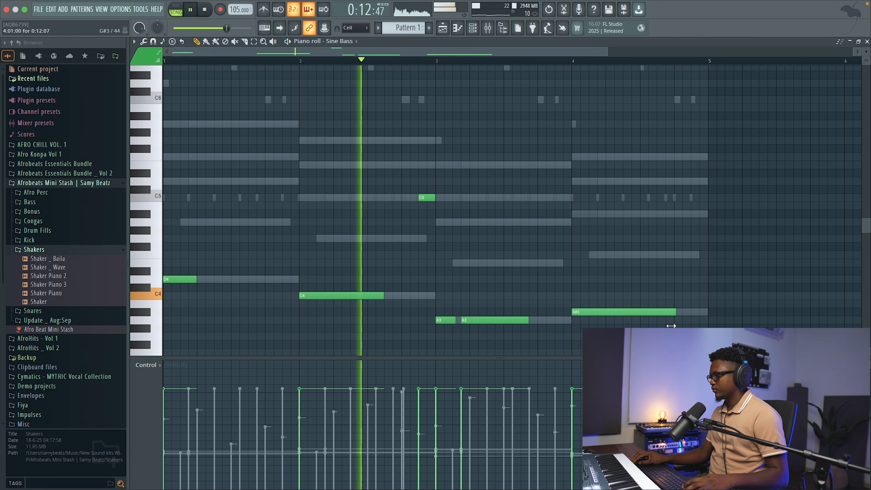
click(660, 214)
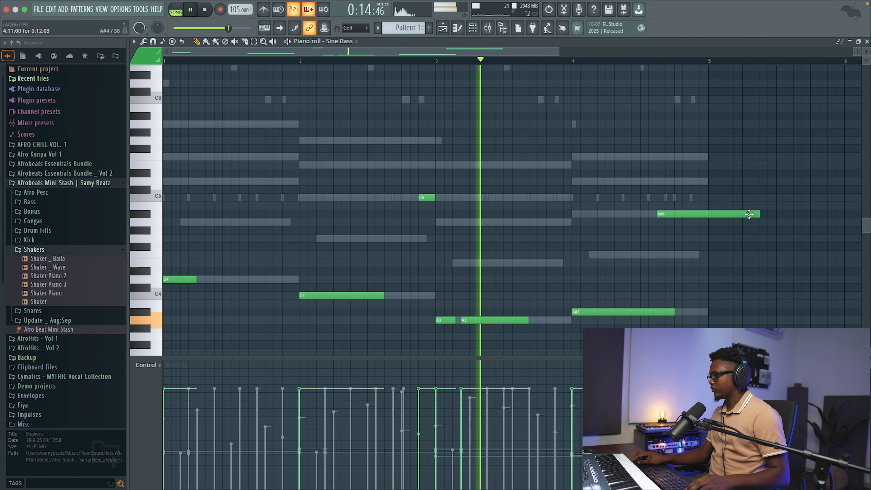
drag(761, 212, 675, 215)
key(space)
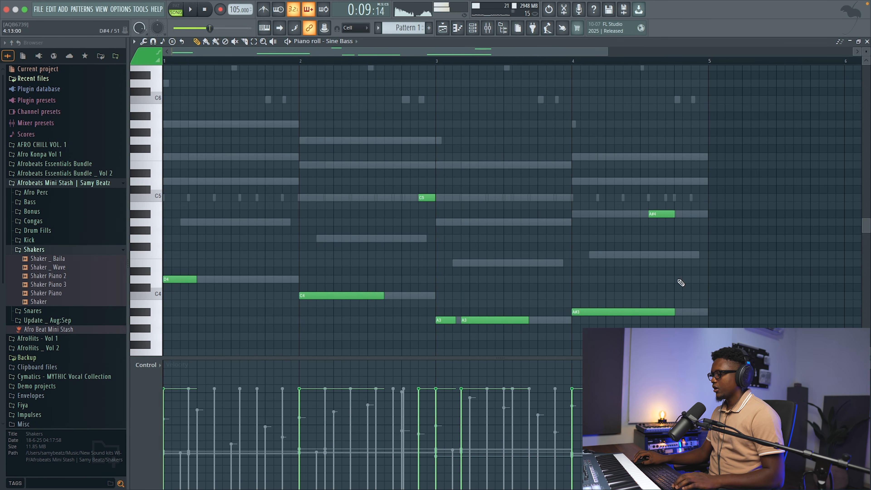
- Add a two-step A#3 note at the very end of bar 4 and audition the full bass line
key(space)
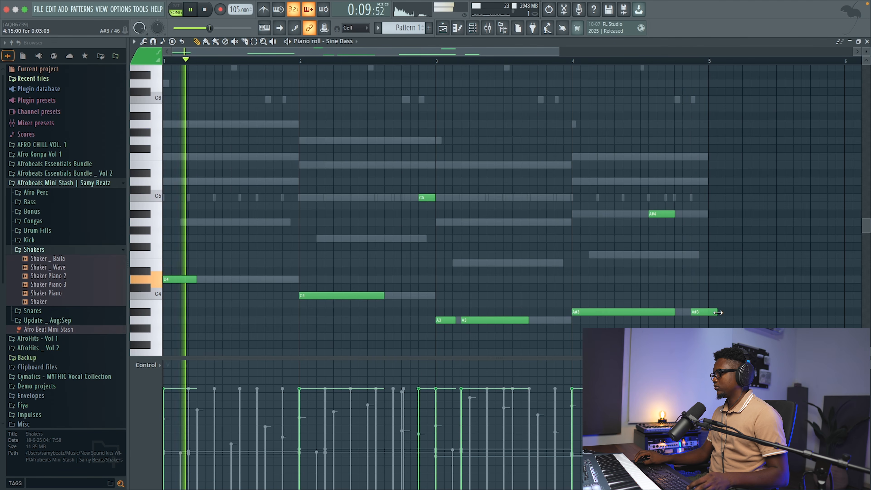
drag(715, 312, 706, 313)
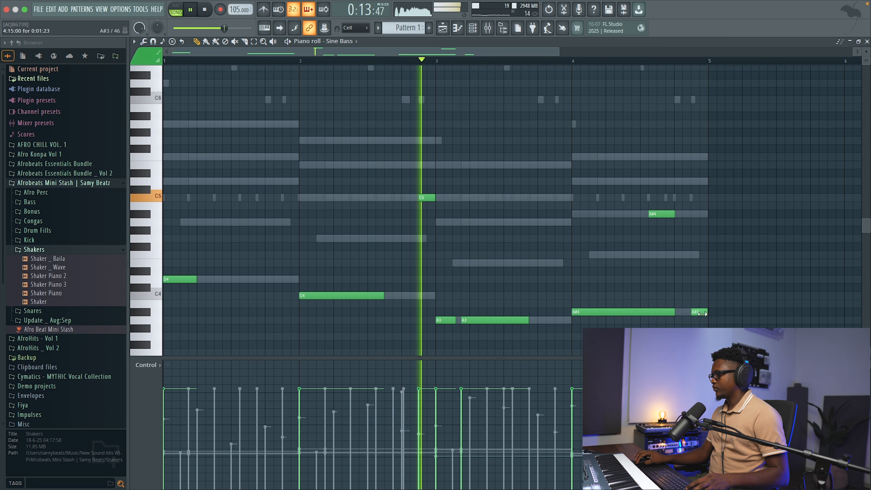
scroll(374, 252, up, 3)
scroll(431, 239, down, 5)
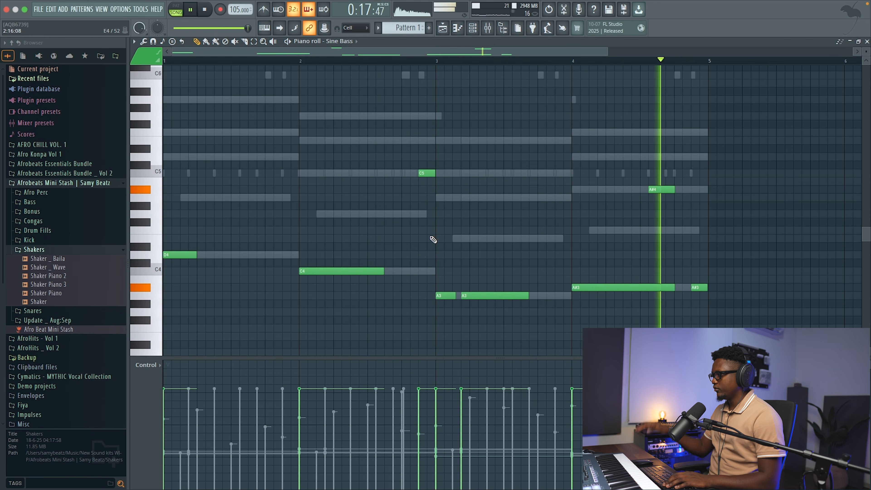
key(space)
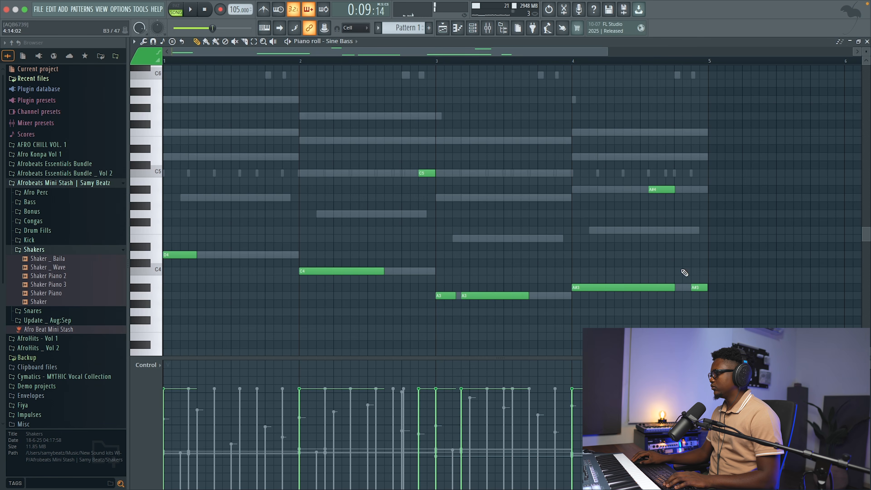
- Extend bar 4's first A#3 note to about 13 steps, play the bass line and close the piano roll
key(space)
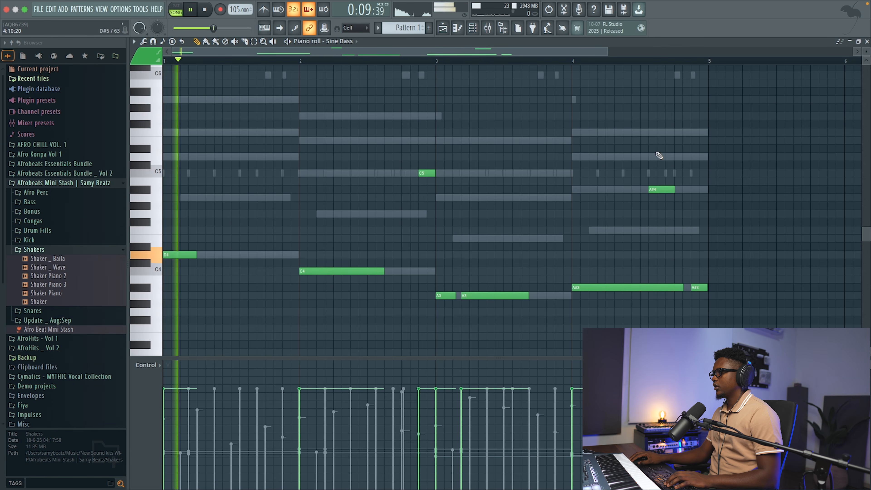
click(575, 62)
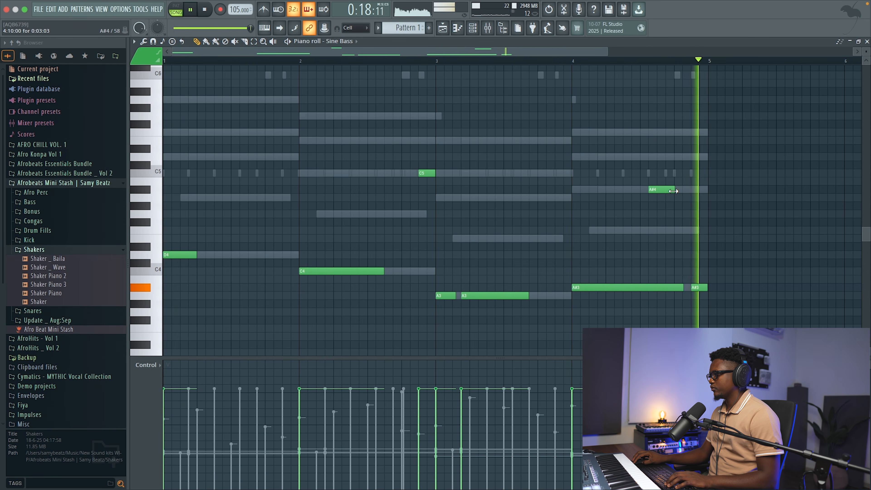
click(867, 41)
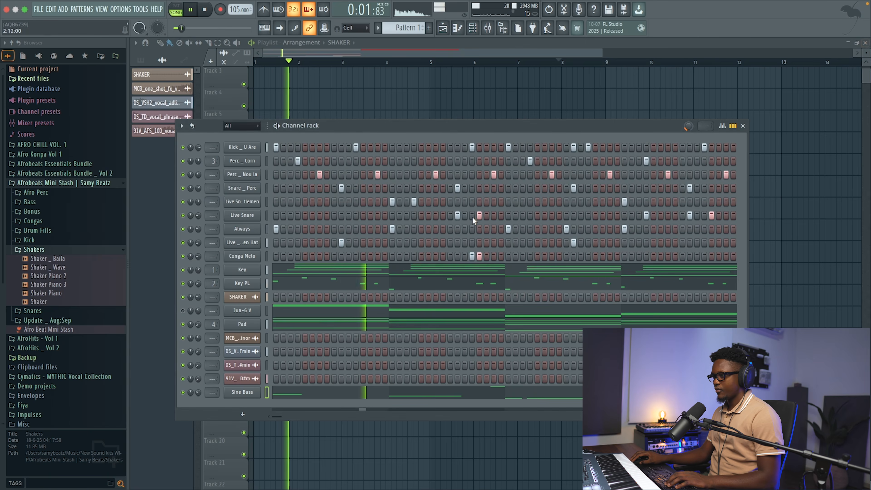
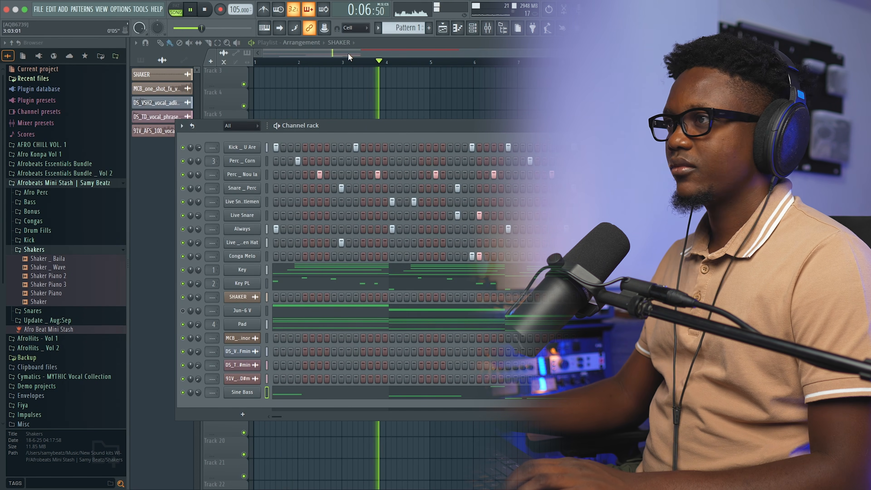
- Hide the channel rack, move all Pattern 1 and SHAKER clips down to Tracks 6 and 7, and deselect them
key(F6)
scroll(437, 133, up, 2)
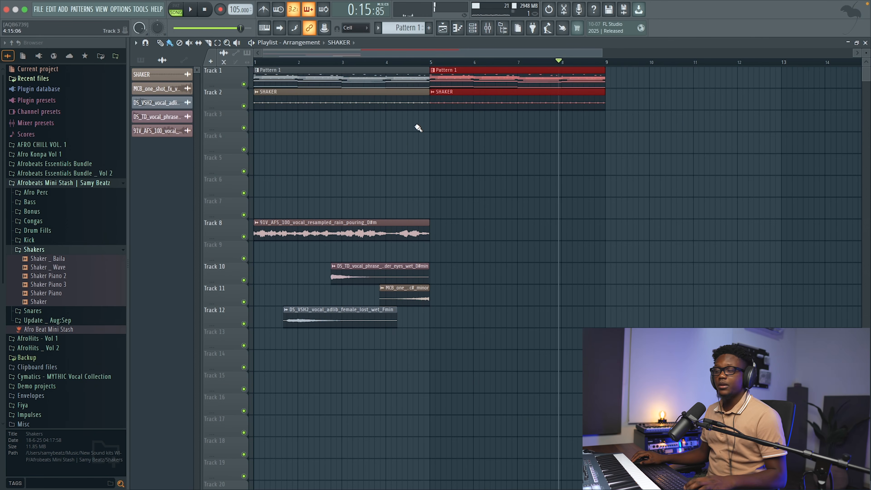
drag(710, 175, 334, 182)
click(337, 64)
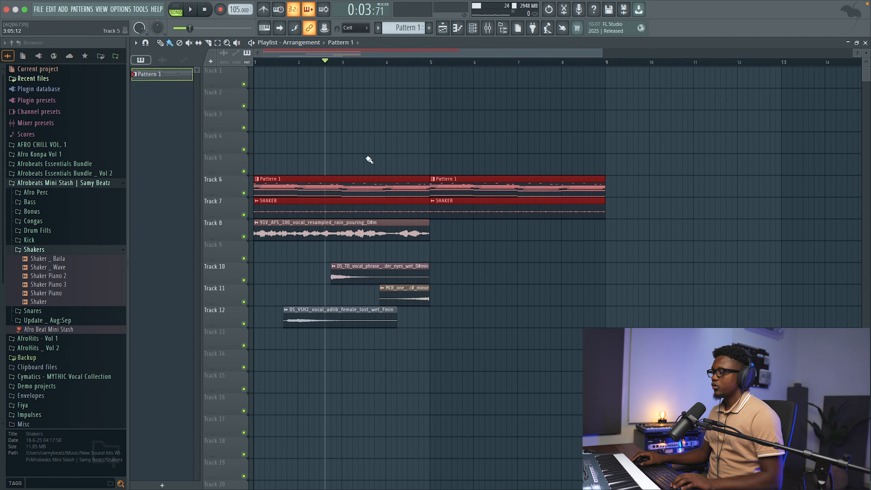
click(427, 189)
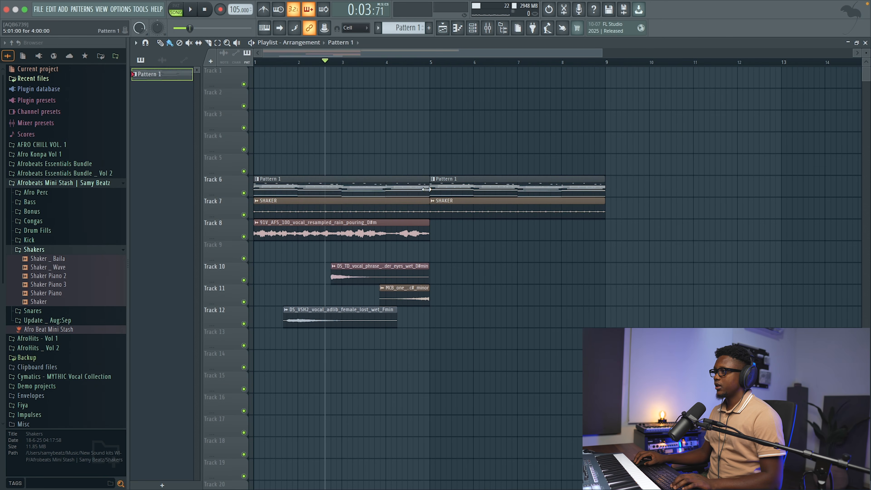
- Reorder the channel rack so Sine Bass sits directly below Jun-6 V and both sit between Conga Melo and Key
click(473, 29)
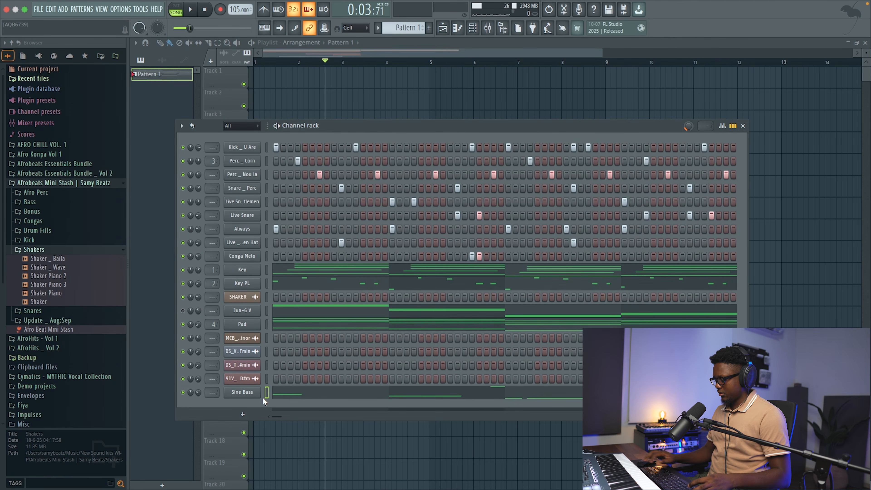
key(alt+Up)
key(alt+Up)
key(alt+Up)
key(alt+Up)
key(alt+Up)
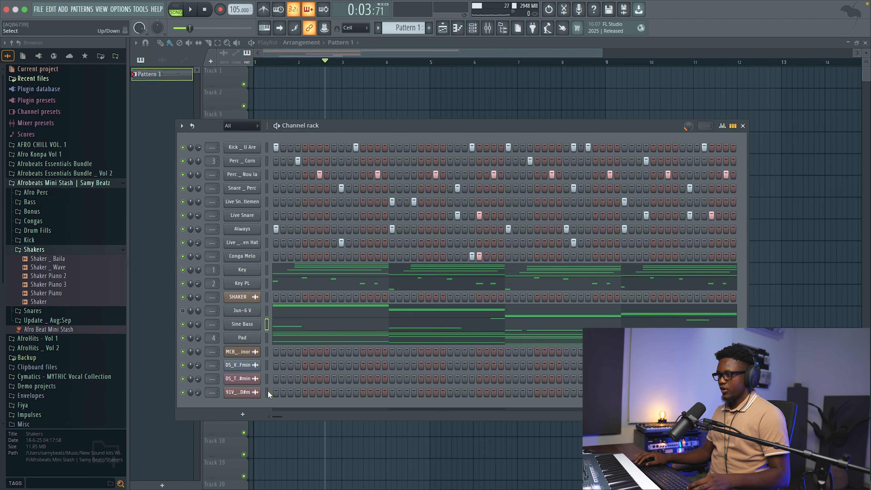
key(alt+Up)
key(alt+Up)
key(alt+Up)
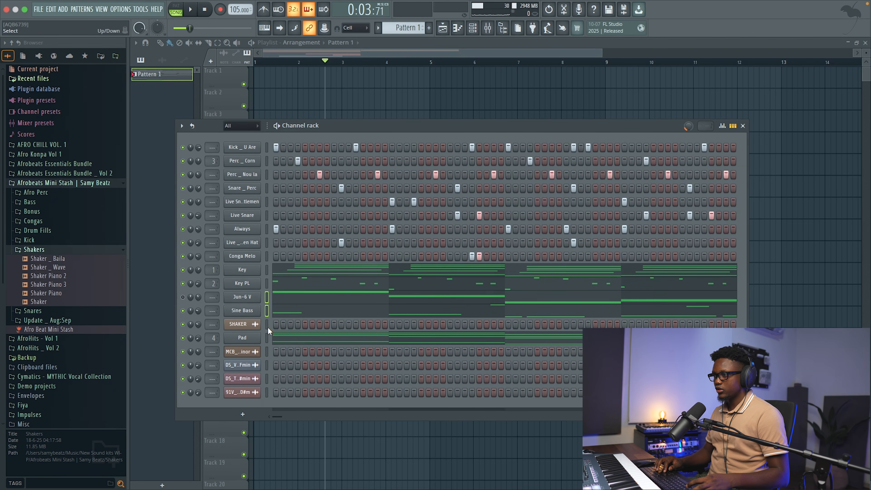
- Move the SHAKER channel up in the channel rack to directly below Conga Melo
click(267, 324)
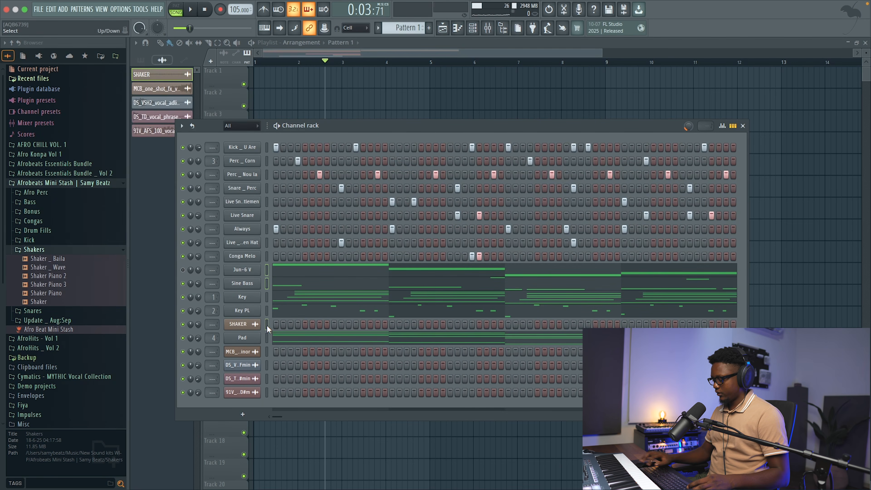
key(alt+Up)
key(alt+Up)
key(alt+Up)
key(alt+Up)
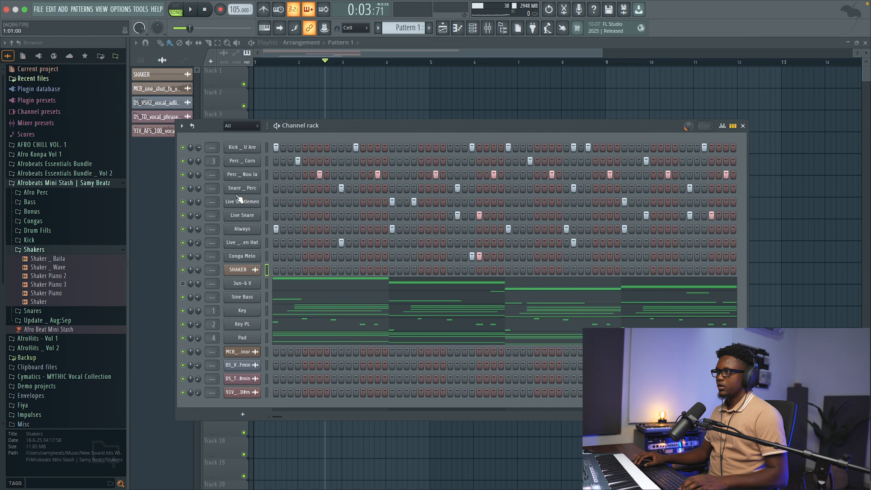
- Split Pattern 1 by channel, and delete both pattern clips on Track 6 and the second SHAKER clip on Track 7
click(400, 30)
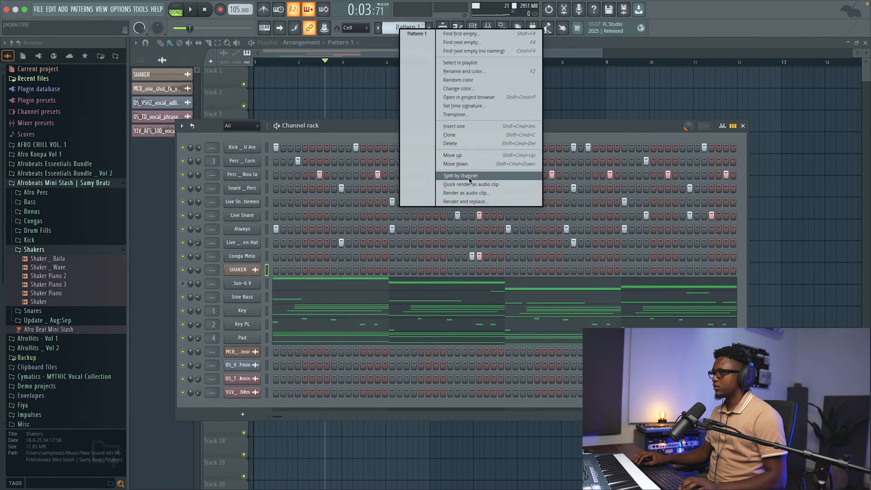
click(460, 176)
right_click(461, 186)
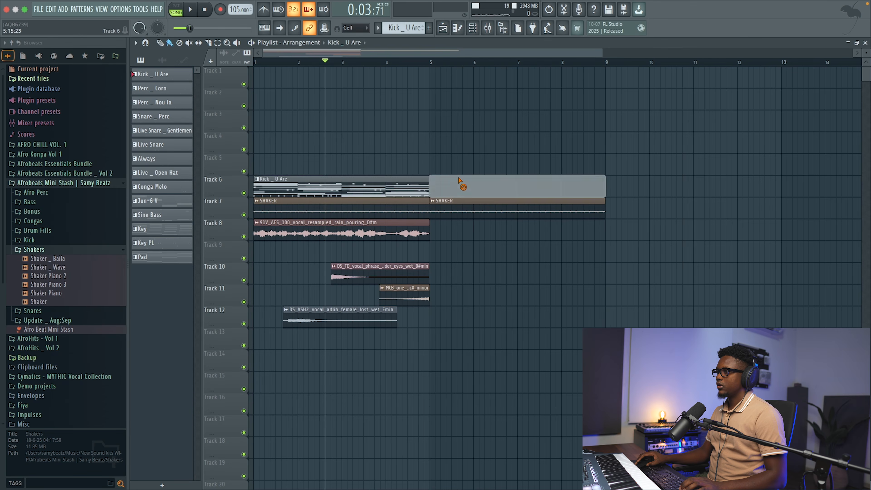
right_click(426, 185)
right_click(563, 212)
- Select the Kick _ U Are through Conga Melo patterns and place them on Tracks 1 to 9, starting late in bar 5
drag(166, 76, 162, 186)
drag(150, 69, 471, 69)
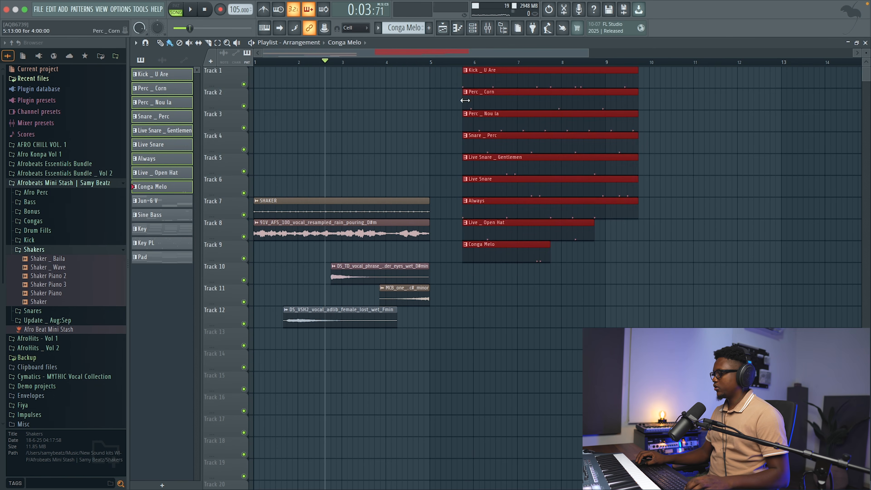
- Select the SHAKER and vocal audio clips and move them down three tracks, so they occupy Tracks 10 to 15
drag(430, 334, 311, 187)
key(shift+Down)
key(shift+Down)
key(shift+Down)
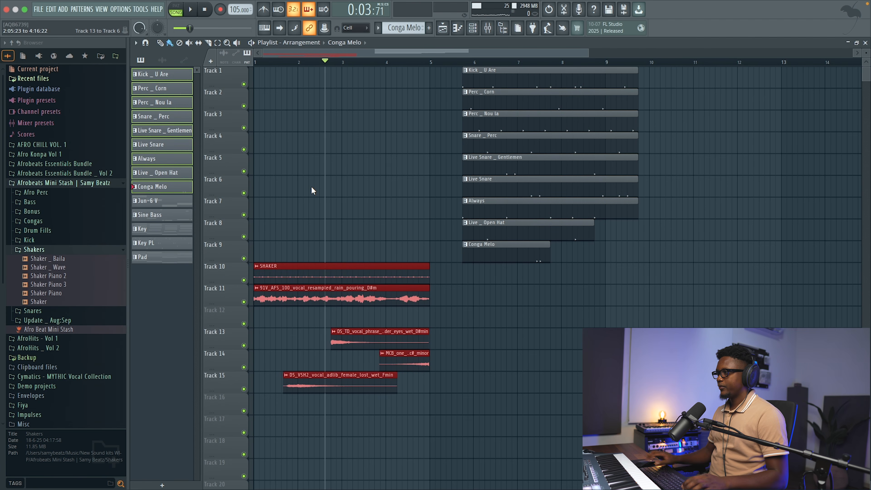
- Move the drum pattern clips on Tracks 1 to 9 to start at bar 1, and play the arrangement
drag(716, 269, 546, 110)
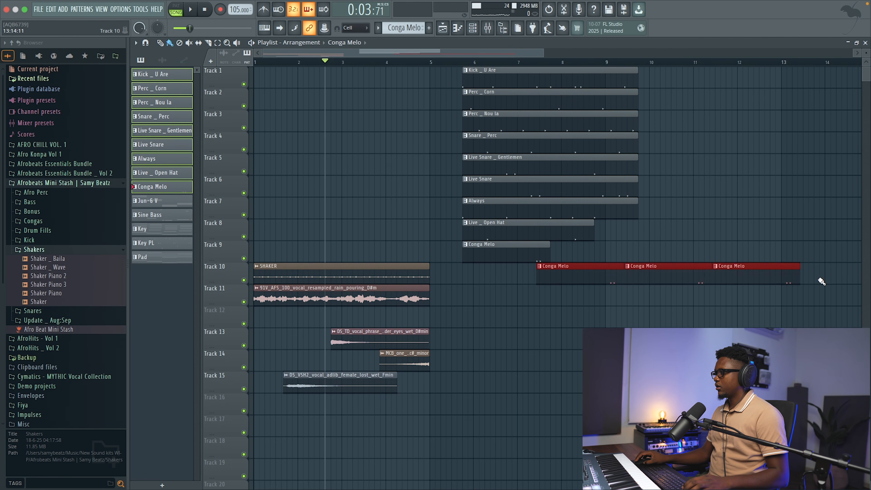
right_click(796, 280)
drag(687, 277, 227, 67)
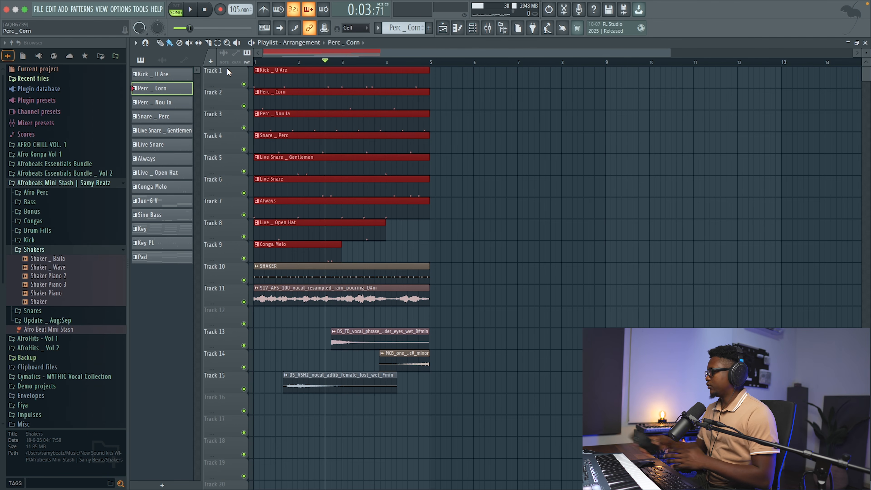
key(space)
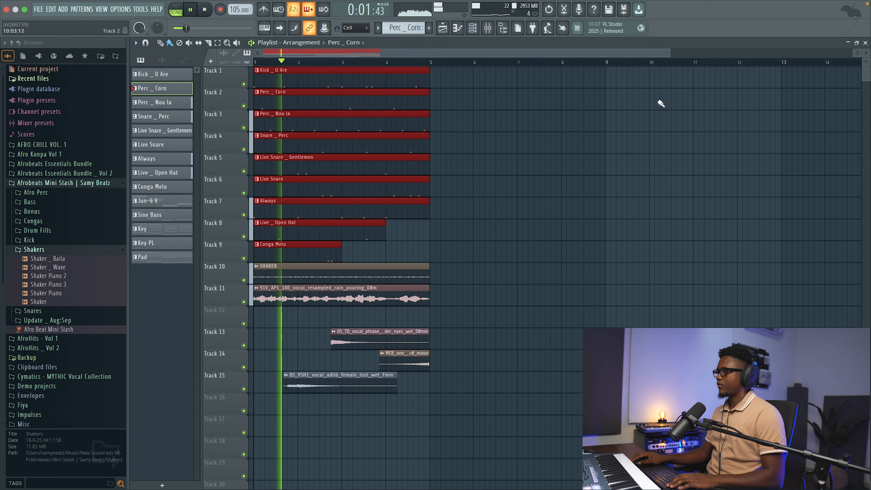
- Select the four vocal and one-shot audio clips below SHAKER and move them down to Tracks 19, 21, 22 and 23
drag(669, 56, 550, 57)
drag(558, 411, 292, 427)
scroll(550, 286, down, 5)
scroll(551, 287, down, 3)
key(space)
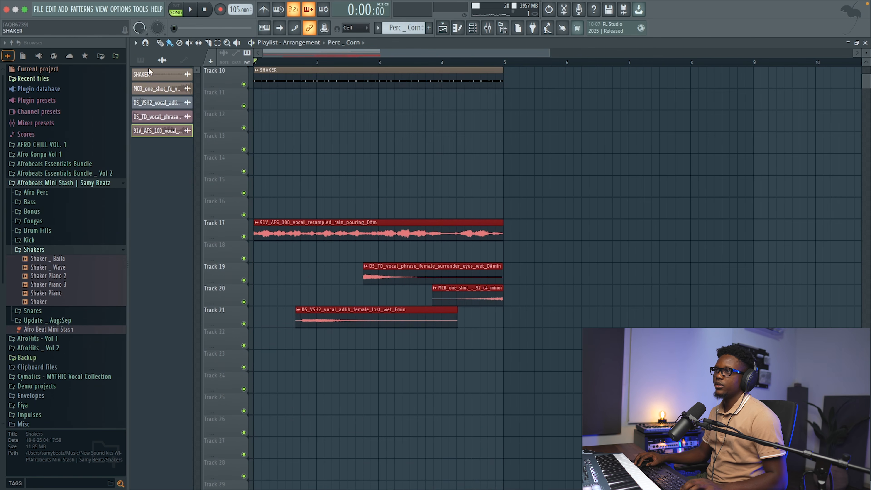
click(141, 61)
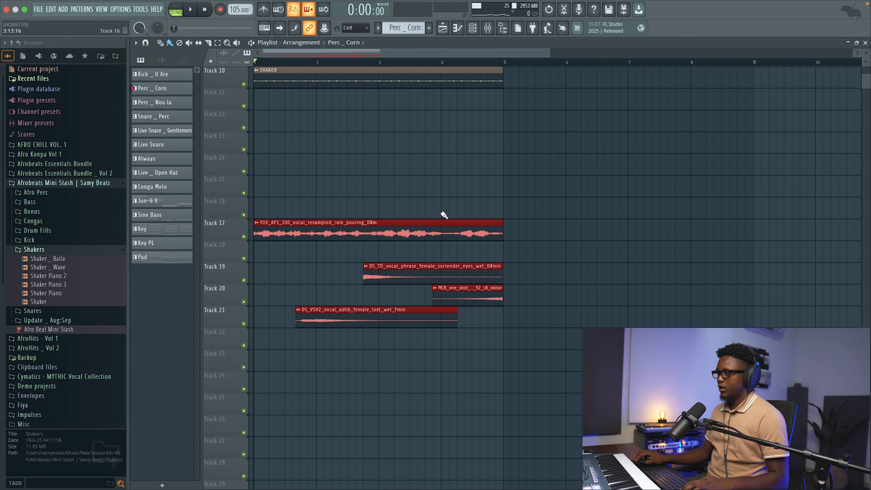
drag(578, 366, 441, 306)
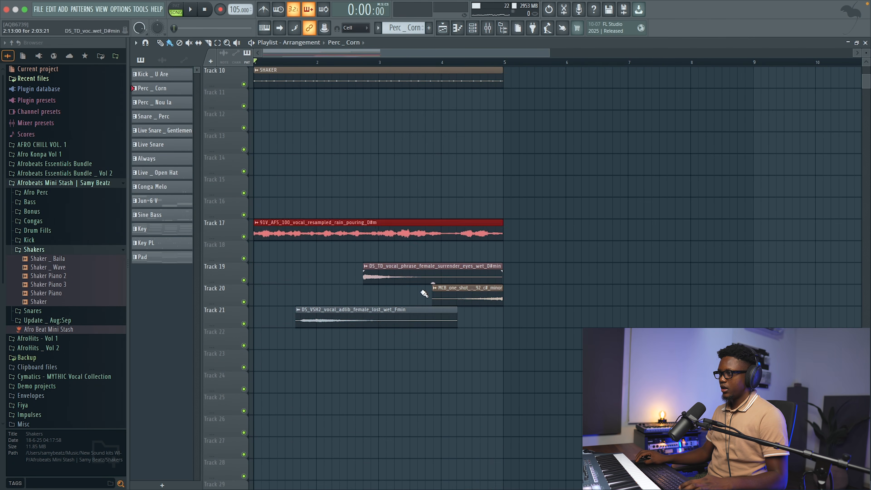
drag(281, 233, 281, 276)
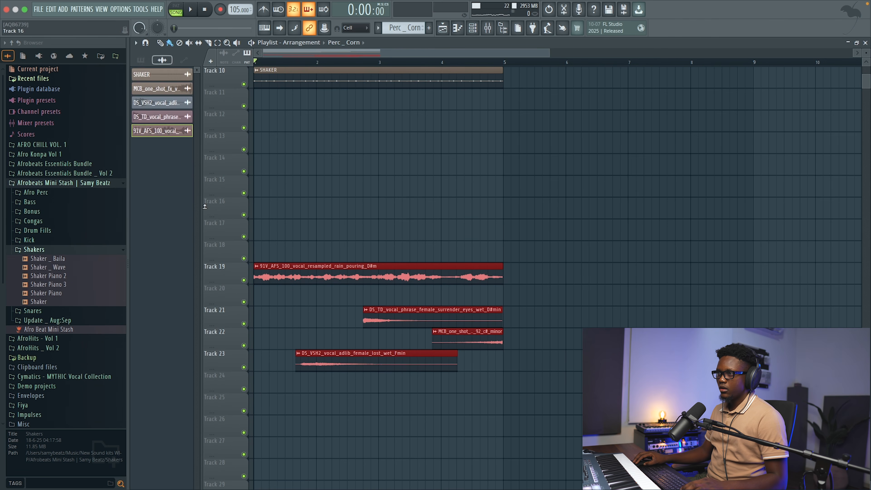
- Place the Jun-6 V, Sine Bass, Key, Key PL and Pad patterns on Tracks 12 to 16 at bar 1, and play the arrangement
click(148, 61)
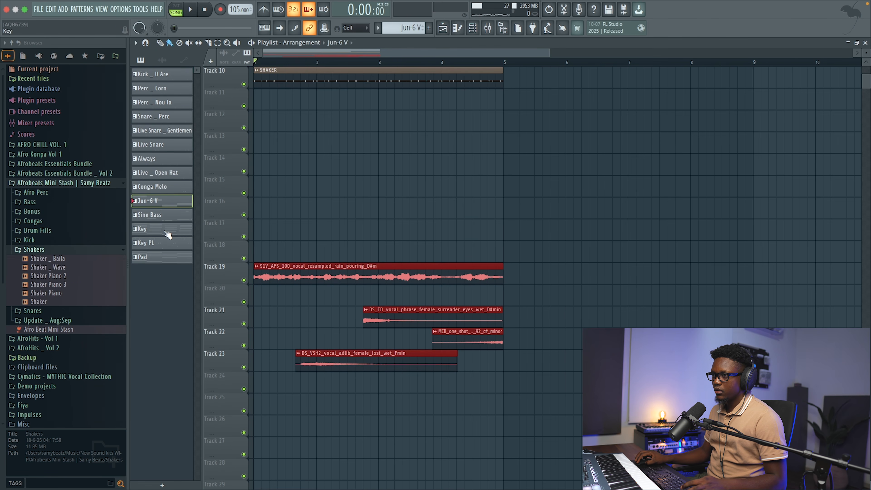
drag(153, 205, 263, 124)
key(space)
- Select all clips in the four-bar section and duplicate it six times along the timeline
scroll(862, 69, up, 5)
drag(867, 53, 867, 38)
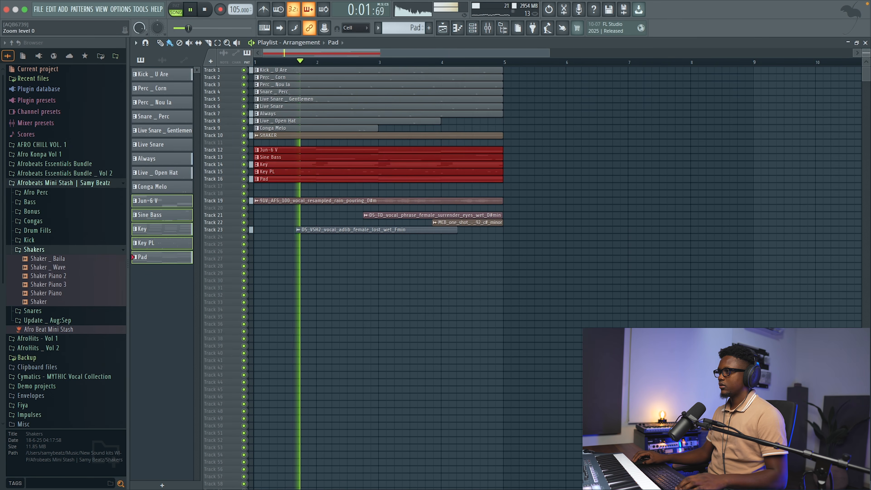
drag(548, 277, 249, 66)
key(space)
key(ctrl+b)
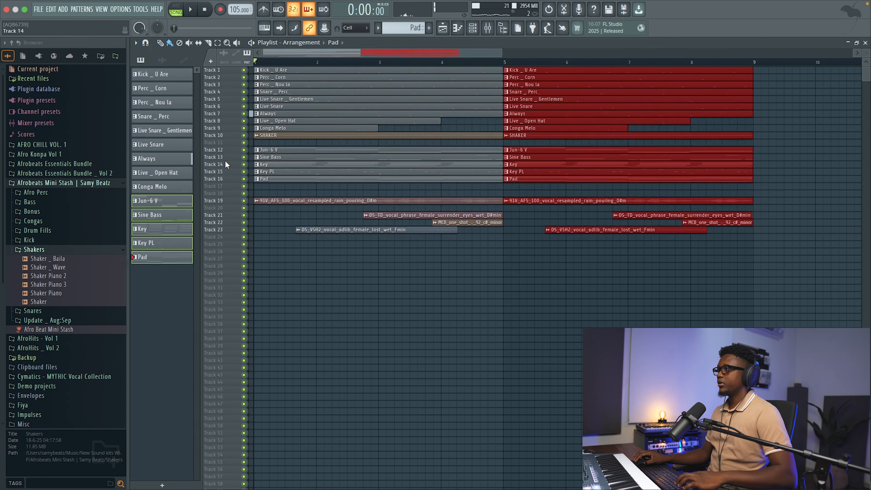
key(ctrl+b)
key(ctrl+b)
key(ctrl+b)
key(ctrl+b)
key(ctrl+b)
- Delete the Track 1 to 8 drum clips and the Sine Bass, Key PL and Pad clips from bars 1 to 4, and play the intro
drag(543, 54, 283, 54)
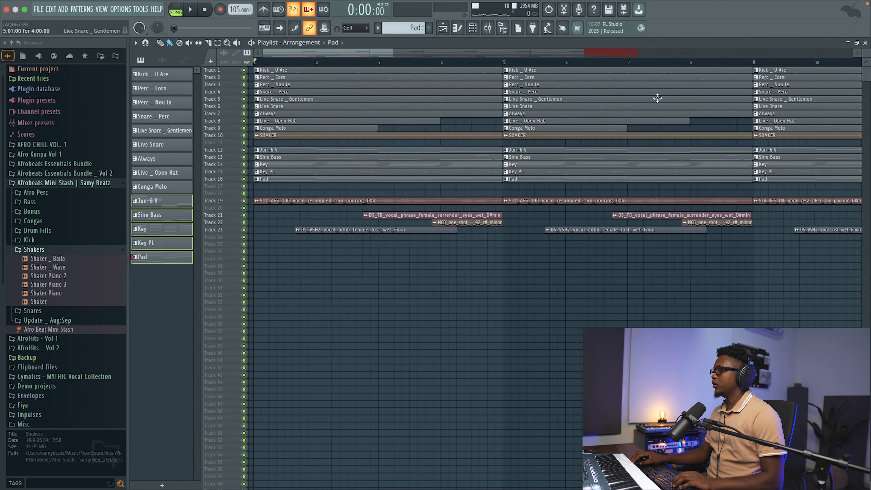
drag(868, 52, 868, 57)
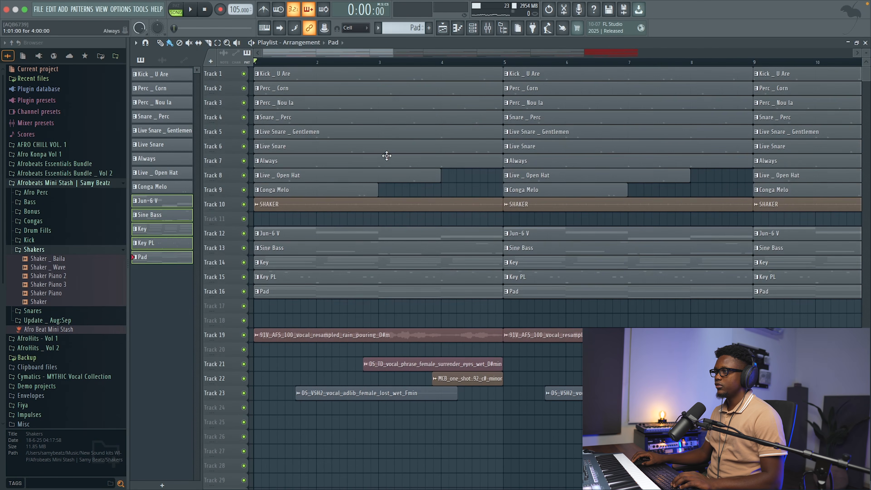
drag(342, 180, 347, 75)
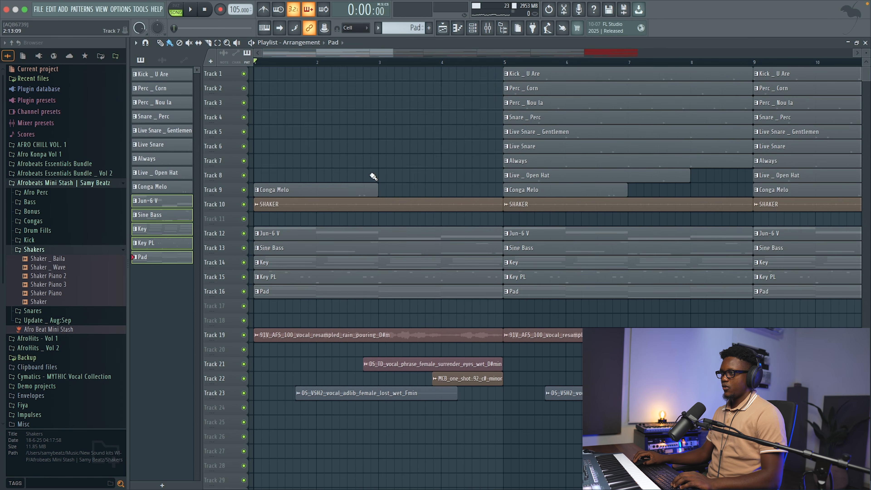
right_click(291, 278)
right_click(308, 298)
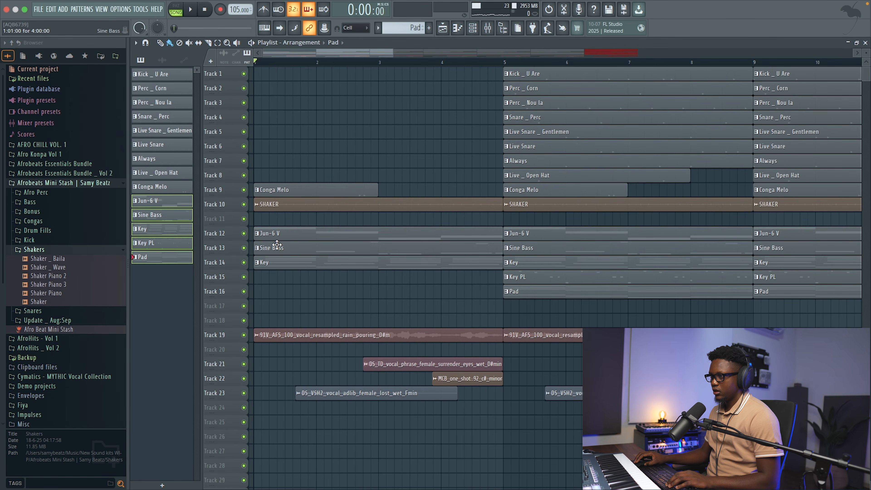
right_click(290, 248)
key(space)
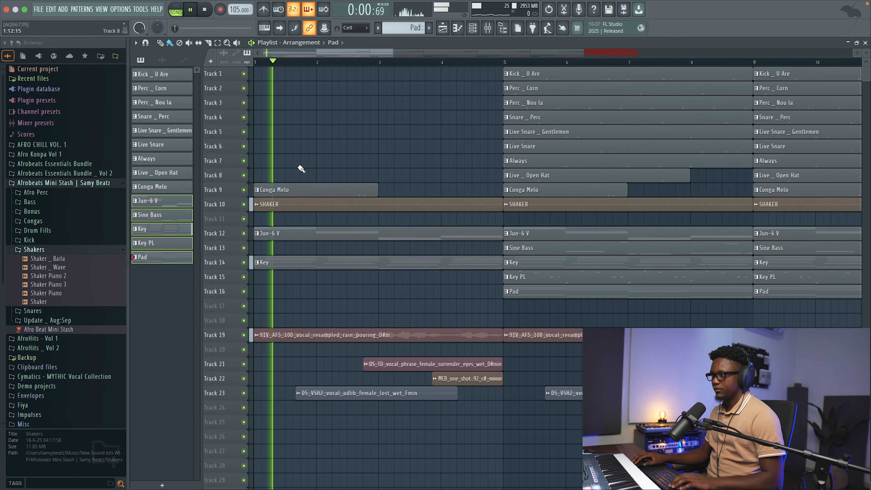
- Delete the MCB one-shot clip and the Jun-6 V clip from the section covering bars 5 to 8
drag(394, 54, 501, 93)
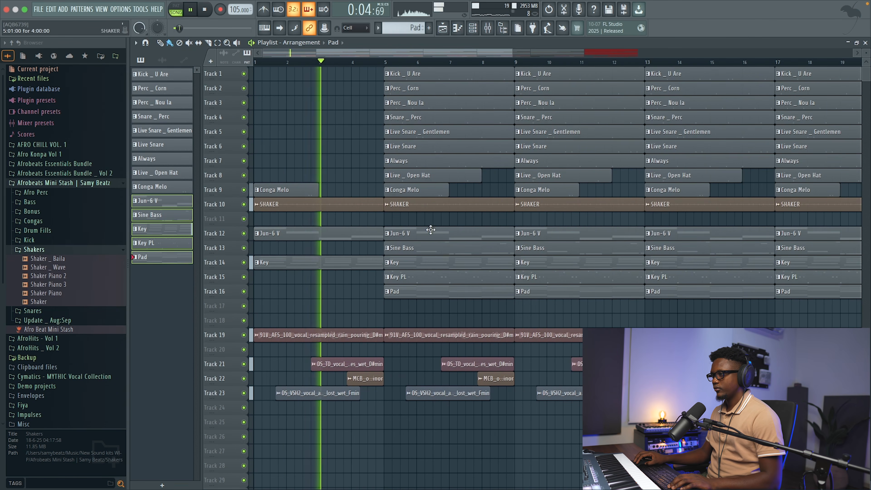
right_click(424, 78)
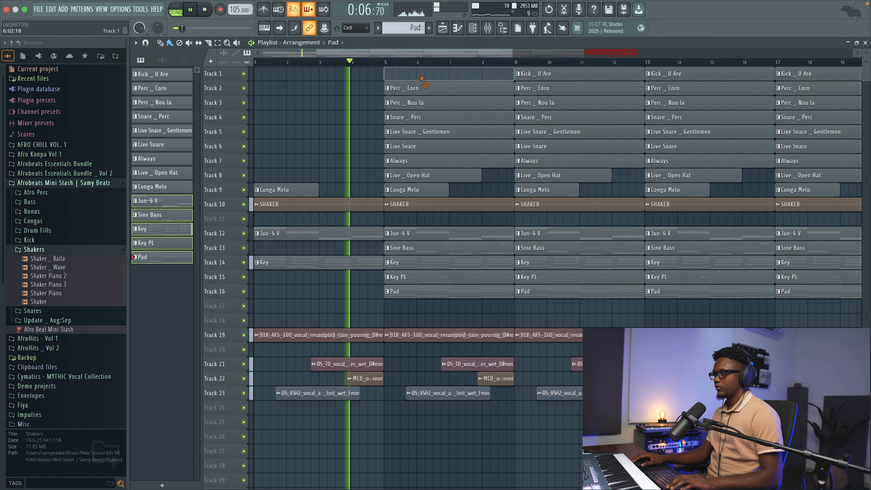
key(super+z)
key(space)
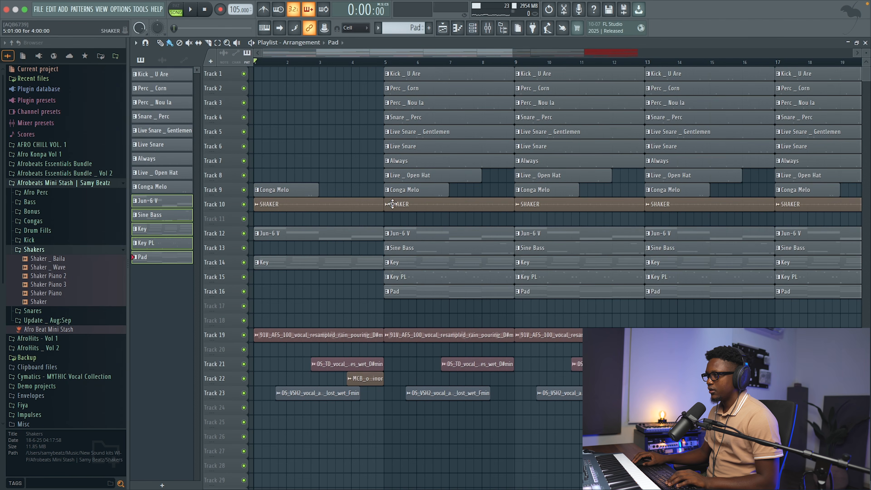
right_click(433, 235)
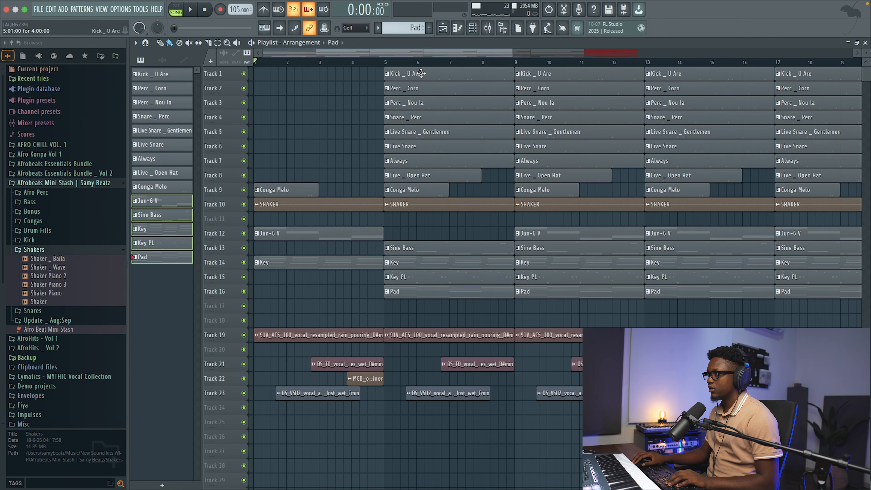
click(472, 29)
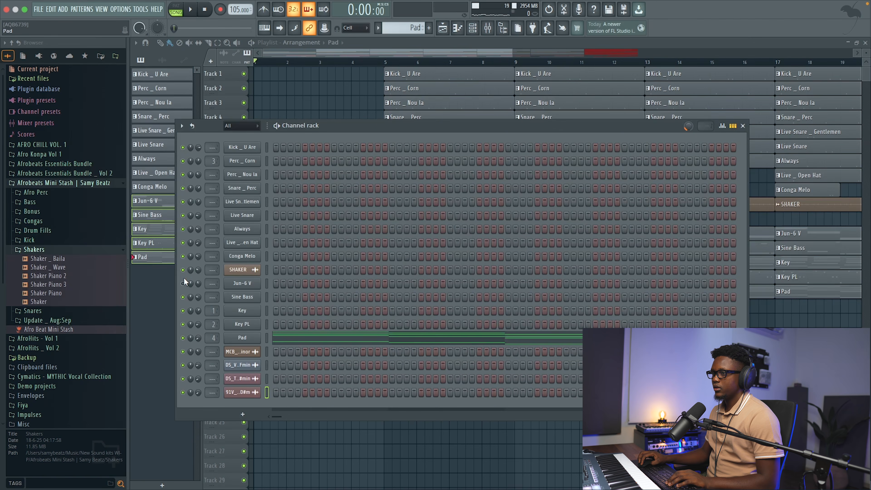
key(F6)
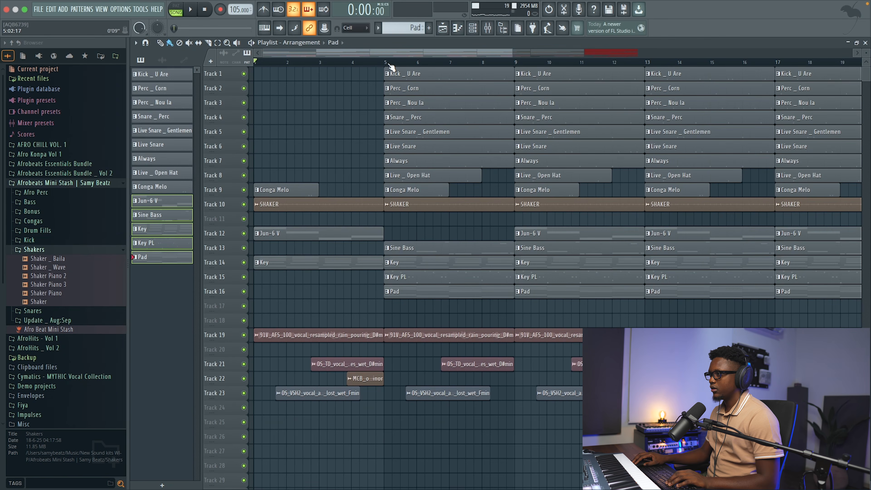
- Play from bar 5 and try removing the 91V_AFS_100 vocal clip on Track 19 there
key(space)
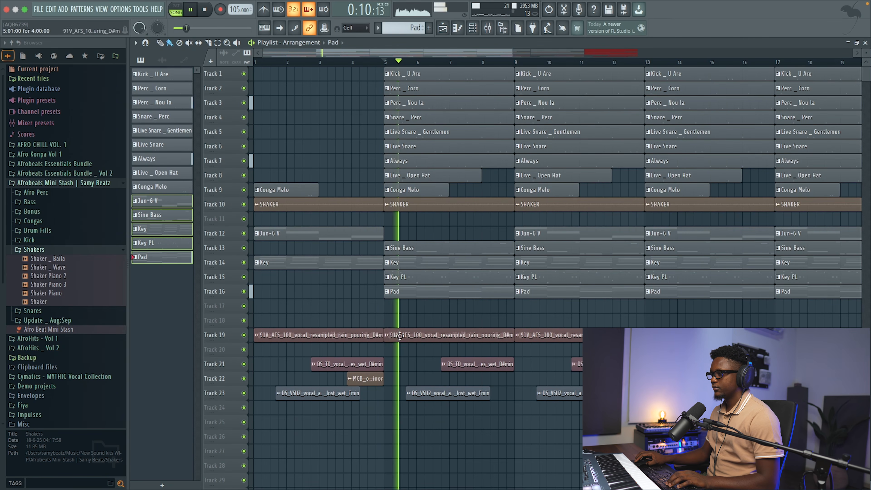
right_click(467, 334)
key(ctrl+z)
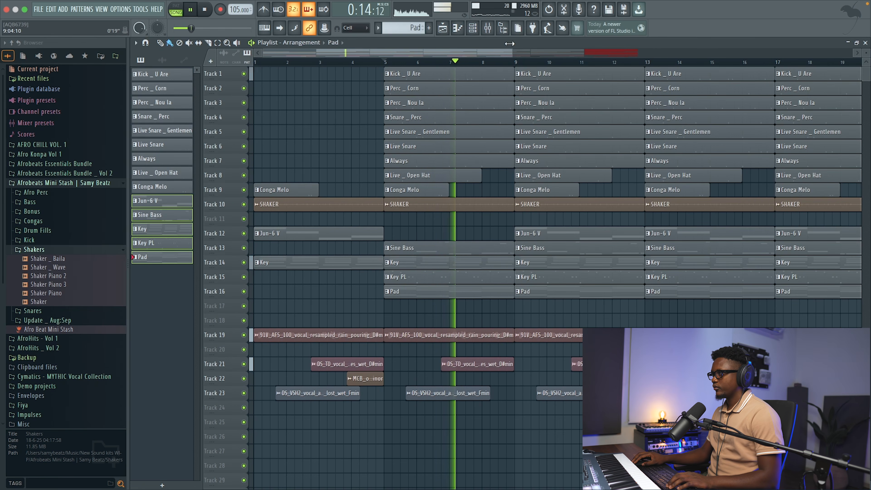
- Delete the vocal and one-shot clips on Tracks 19 to 23 and the Pad, Key PL, Sine Bass and Jun-6 V clips from bars 9 to 12
drag(514, 52, 583, 73)
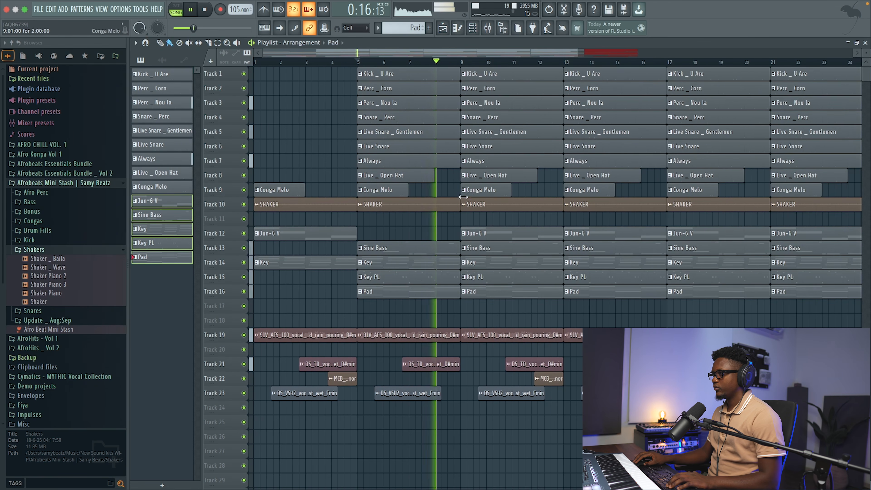
key(space)
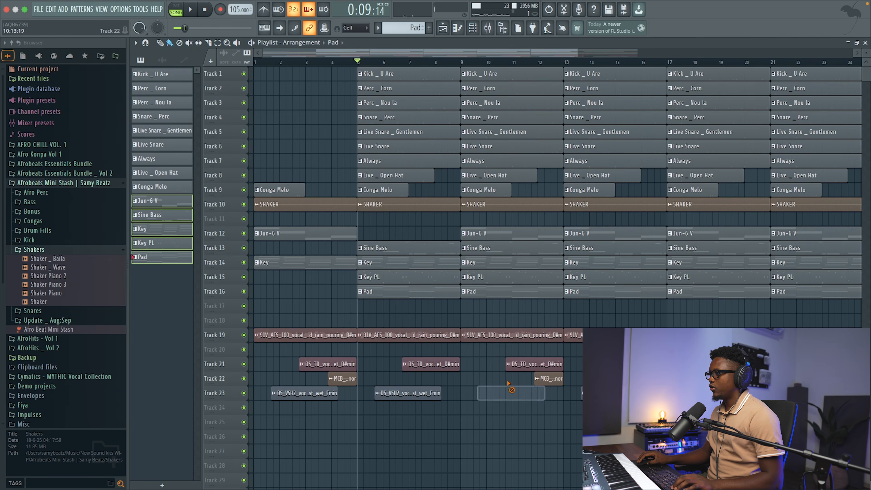
drag(508, 393, 548, 377)
drag(482, 292, 488, 273)
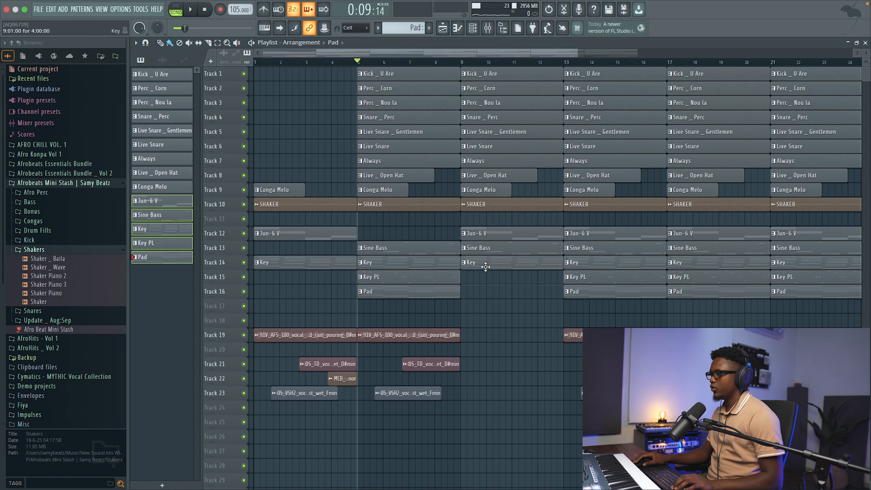
click(502, 249)
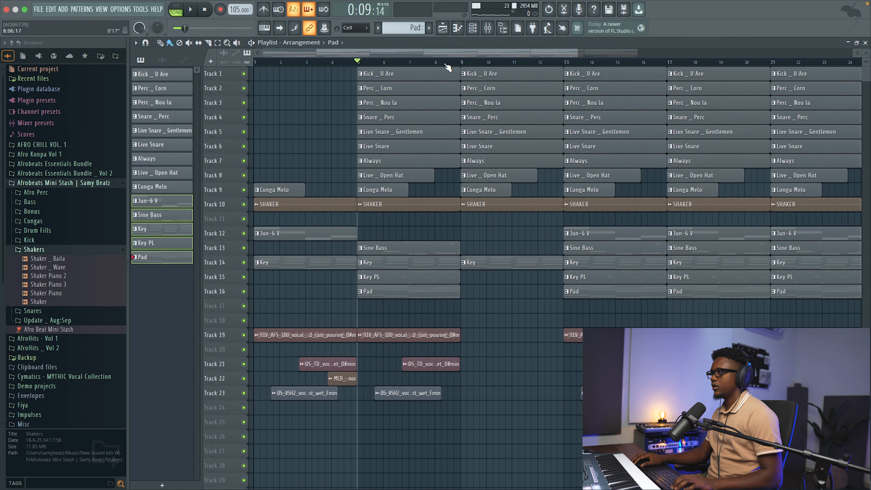
- Trim the ends of the bar 5 drum clips on Tracks 1 to 5 and the SHAKER clip to about the middle of bar 8
drag(447, 311, 446, 71)
key(space)
key(super+z)
drag(452, 132, 450, 70)
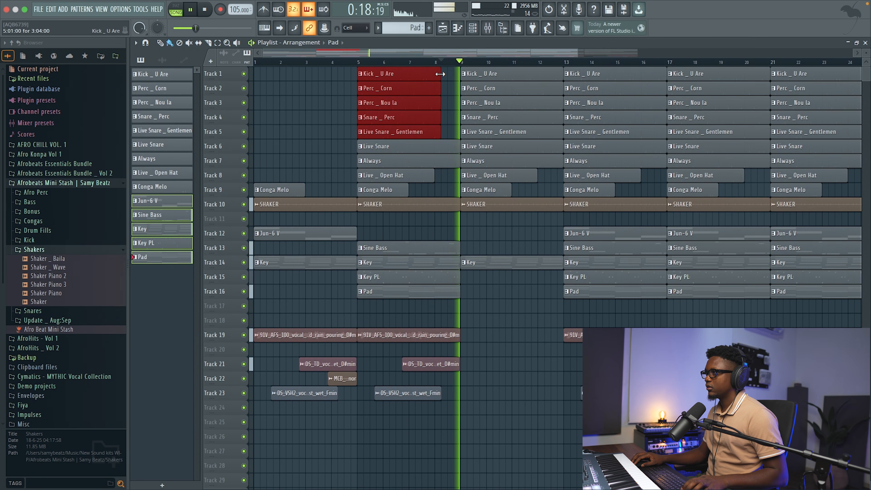
click(436, 74)
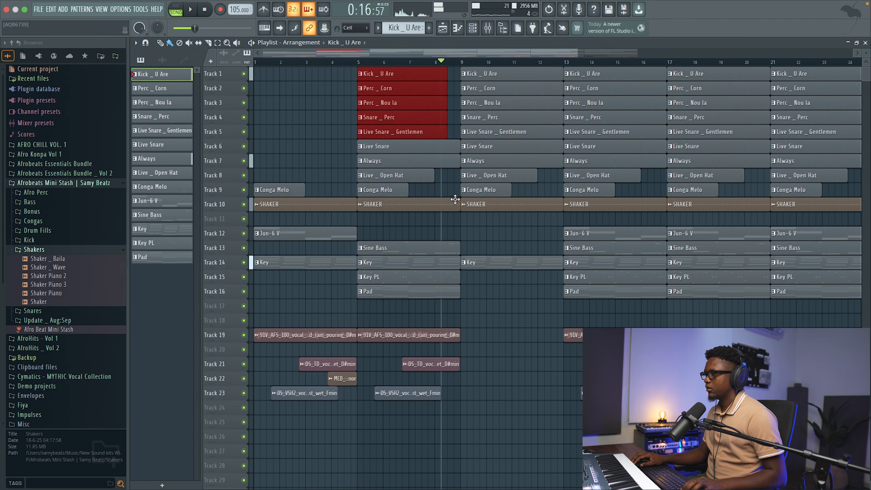
drag(457, 200, 443, 202)
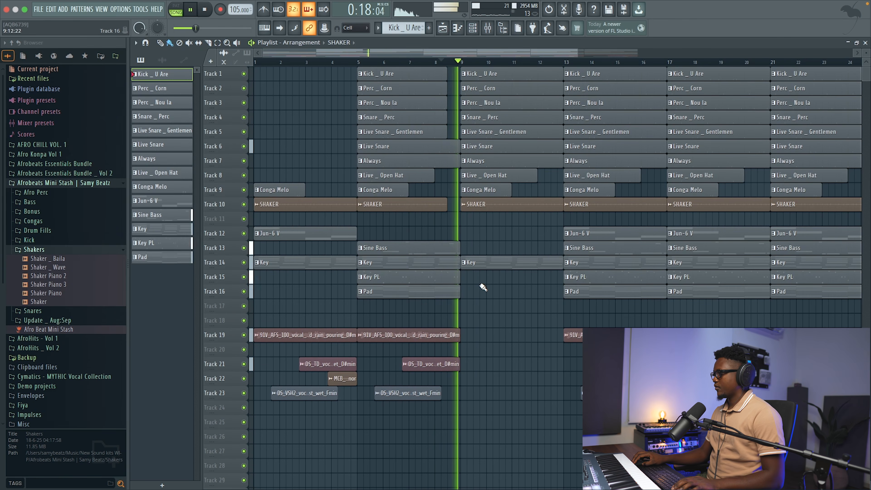
- Delete the 91V, MCB, DS_VSH2 and Jun-6 V clips from bars 13 to 16, and move the DS_TD vocal phrase on Track 21 to 16:09
drag(574, 50, 709, 51)
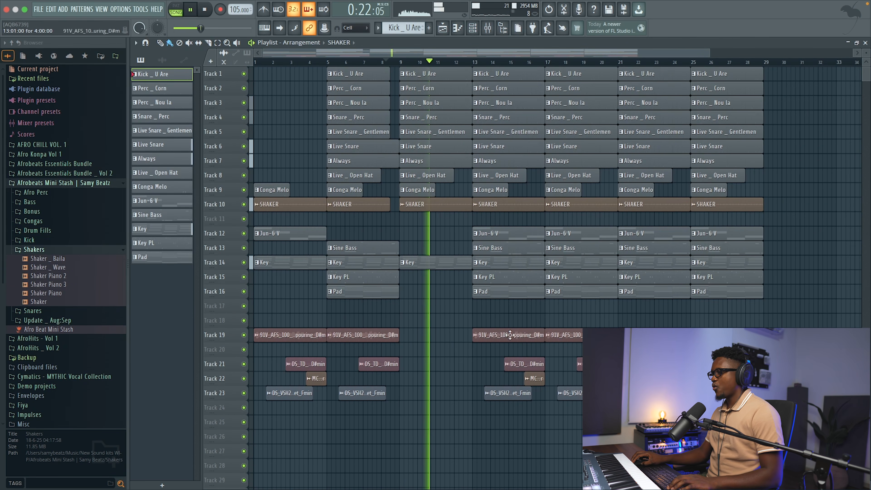
right_click(494, 334)
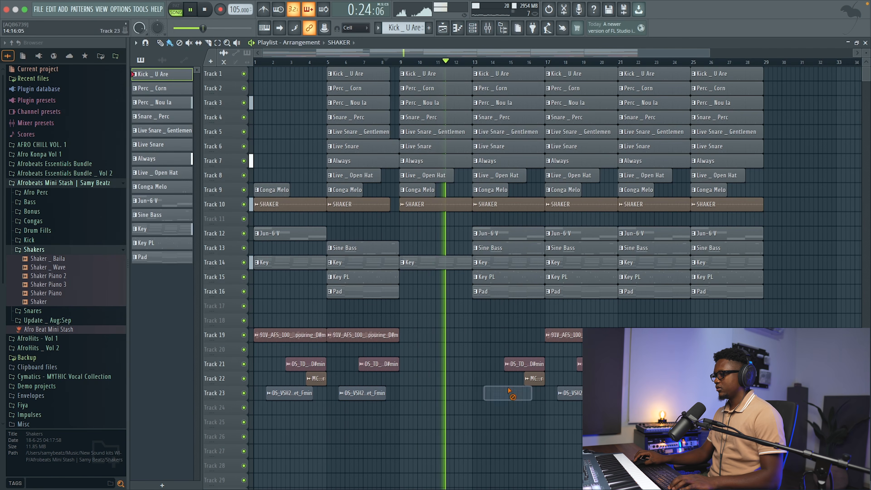
click(507, 364)
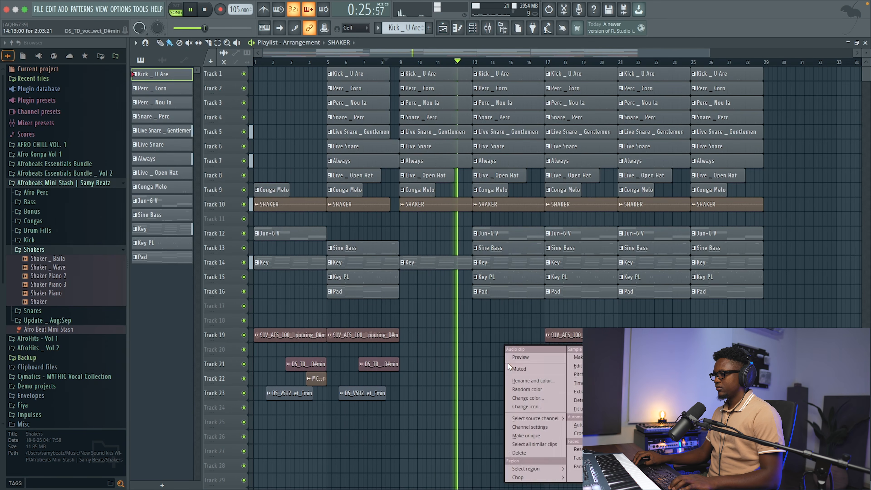
click(488, 352)
drag(526, 367, 556, 366)
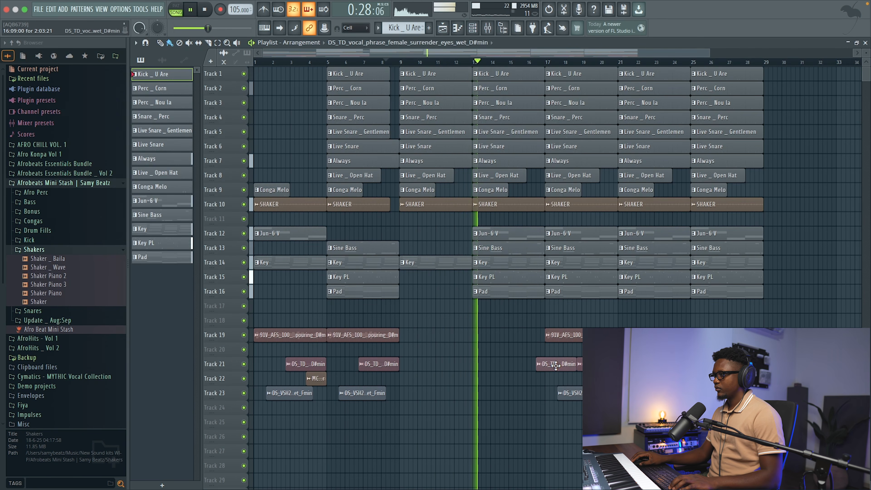
right_click(489, 235)
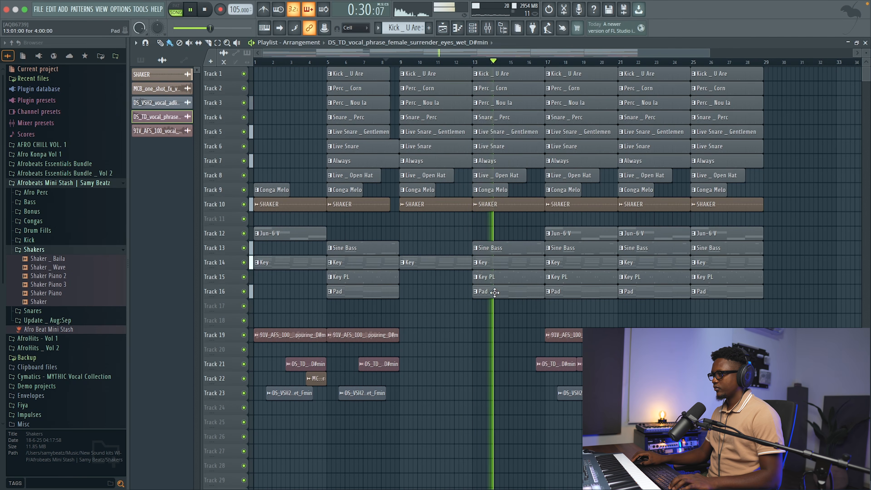
- Delete the Sine Bass, Key PL and Pad clips from bars 13 to 16, and place the Pad clip back at bar 13 on Track 16
right_click(494, 293)
right_click(499, 250)
key(space)
key(space)
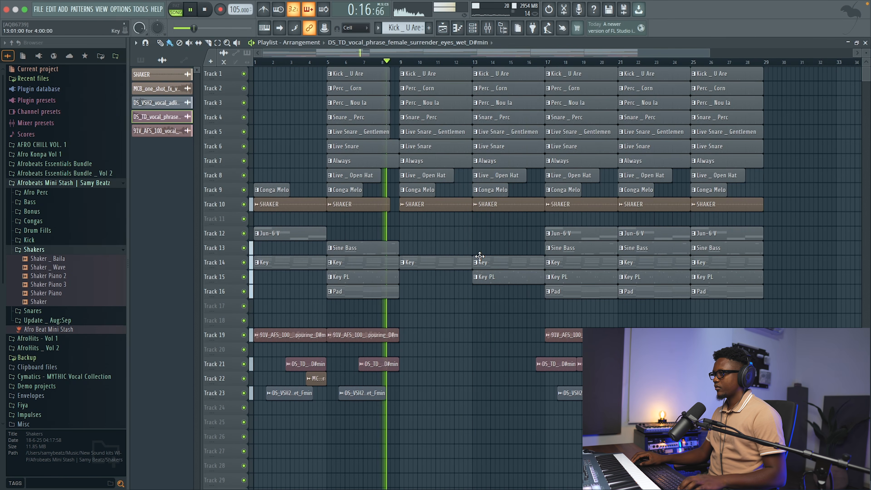
click(459, 63)
click(370, 293)
click(487, 293)
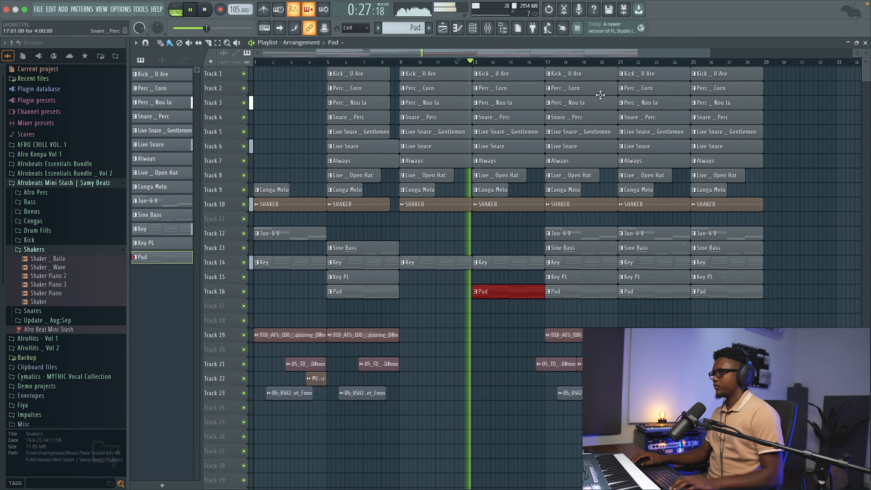
- Try removing the Kick _ U Are clip at bar 17 on Track 1, and undo the deletion
click(565, 75)
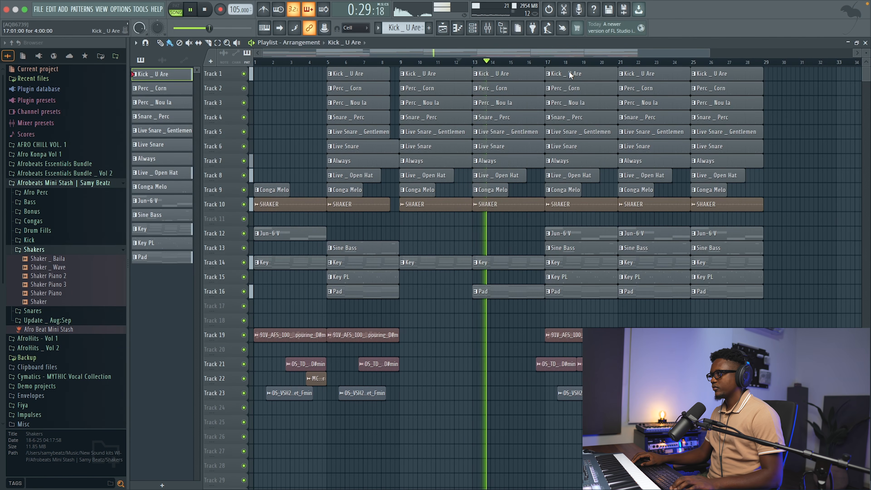
right_click(565, 74)
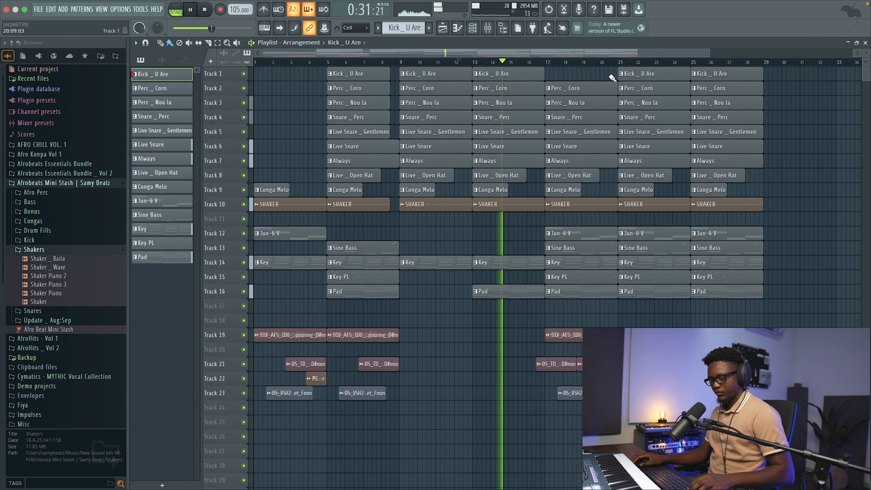
key(super+z)
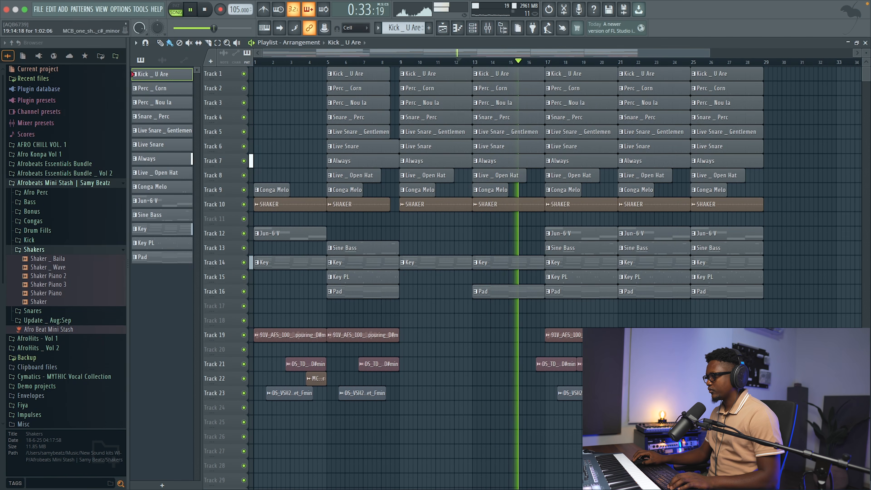
- Delete the DS_TD vocal phrase at bar 16 on Track 21 and the Sine Bass and Key PL clips from bars 17 to 20
right_click(558, 365)
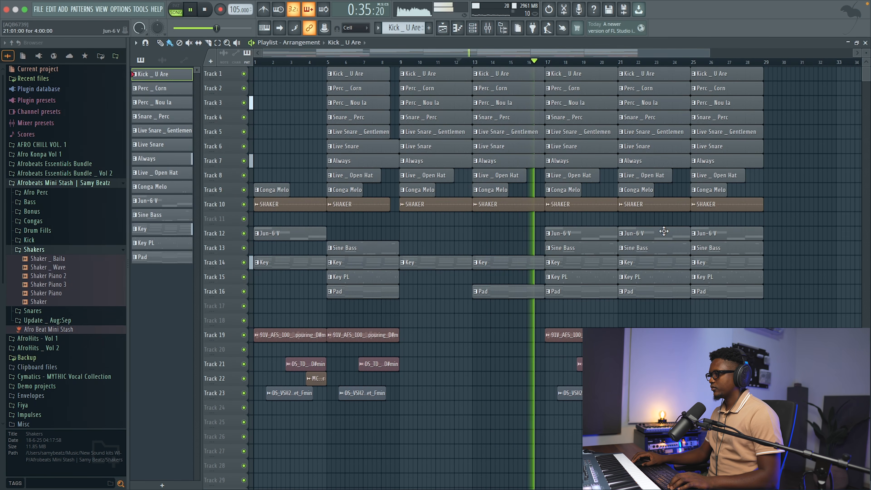
right_click(580, 248)
right_click(579, 278)
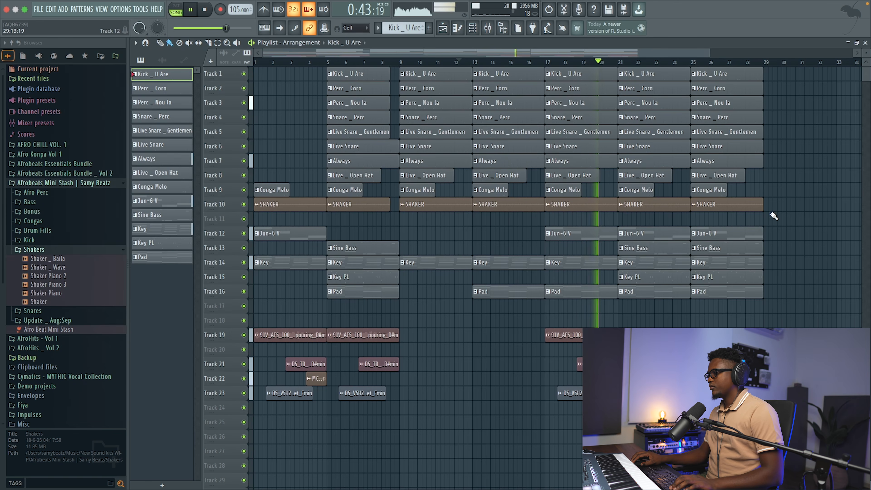
- Trim the ends of the bar 17 drum clips on Tracks 1 to 7 to about a quarter into bar 20, and play that part
key(space)
drag(612, 176, 610, 122)
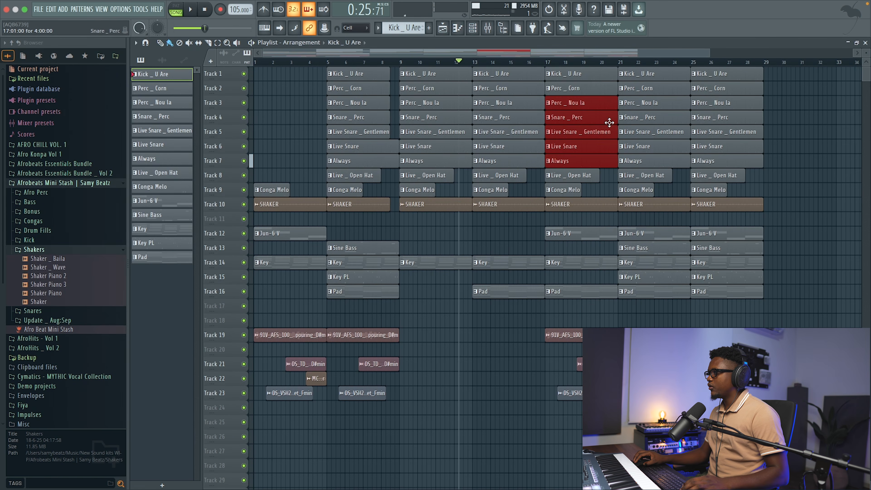
drag(607, 179, 613, 69)
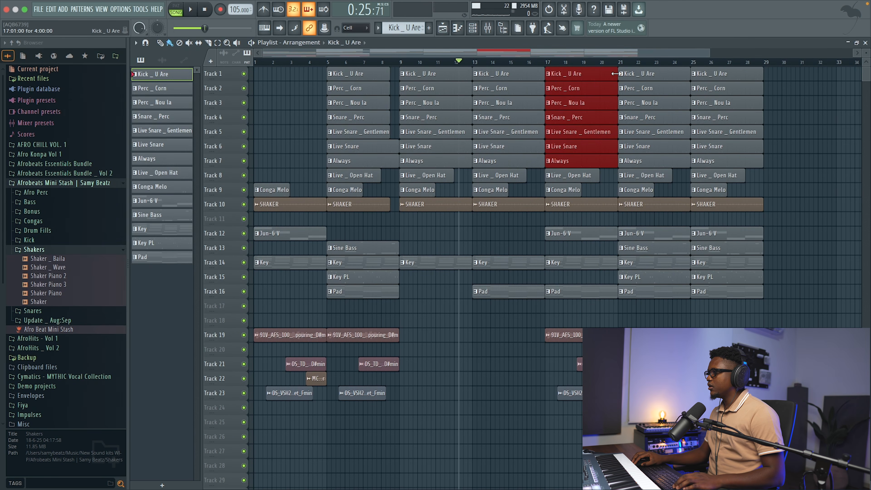
click(597, 62)
key(space)
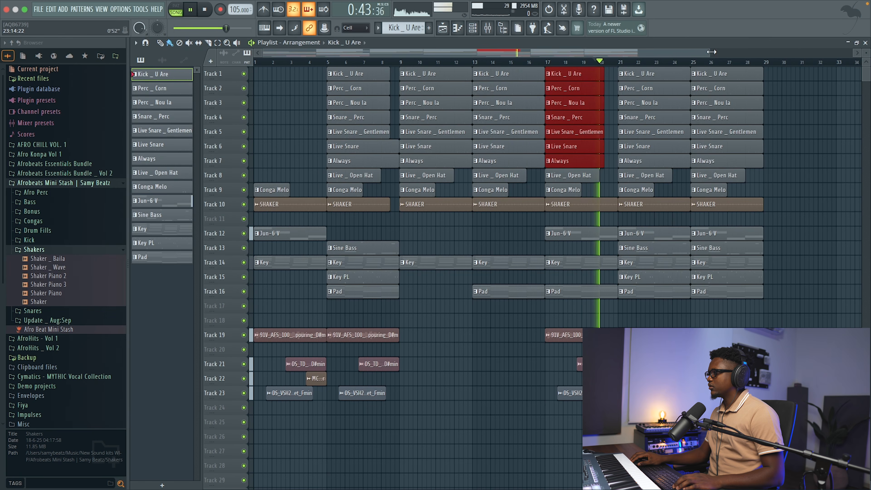
drag(711, 55, 624, 81)
key(space)
key(space)
- Delete the Jun-6 V clips at bars 21 and 25 on Track 12, and the DS_TD and MCB clips on Tracks 21 and 22 in bars 22 to 24
scroll(624, 81, right, 5)
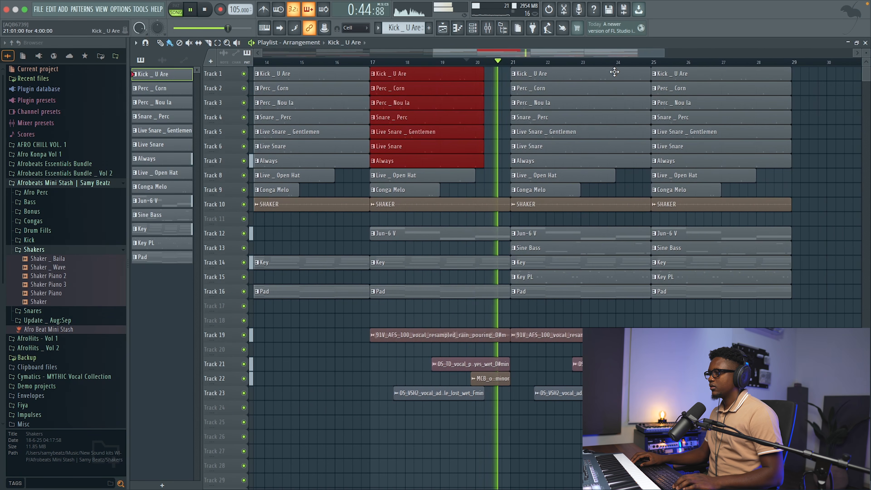
right_click(531, 234)
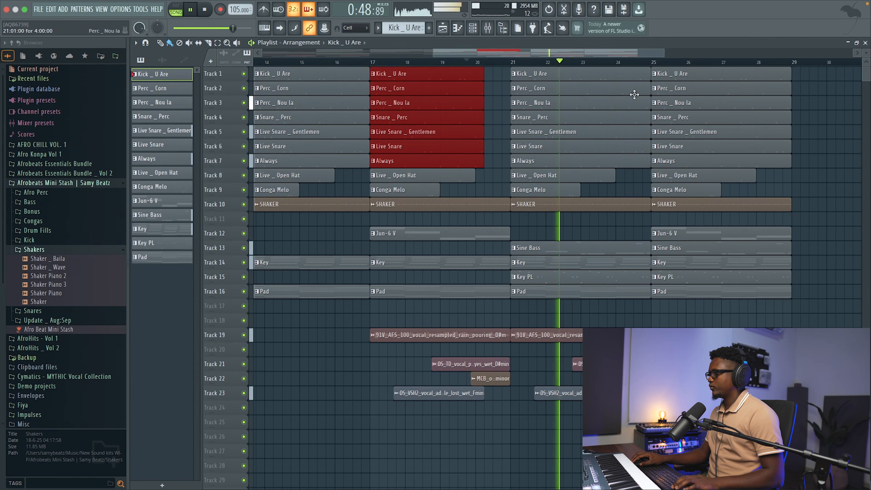
scroll(651, 62, right, 1)
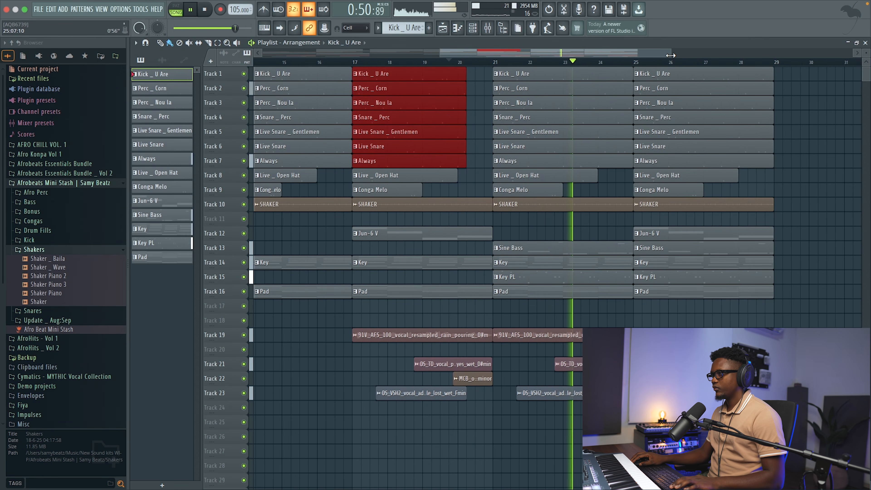
drag(671, 56, 778, 56)
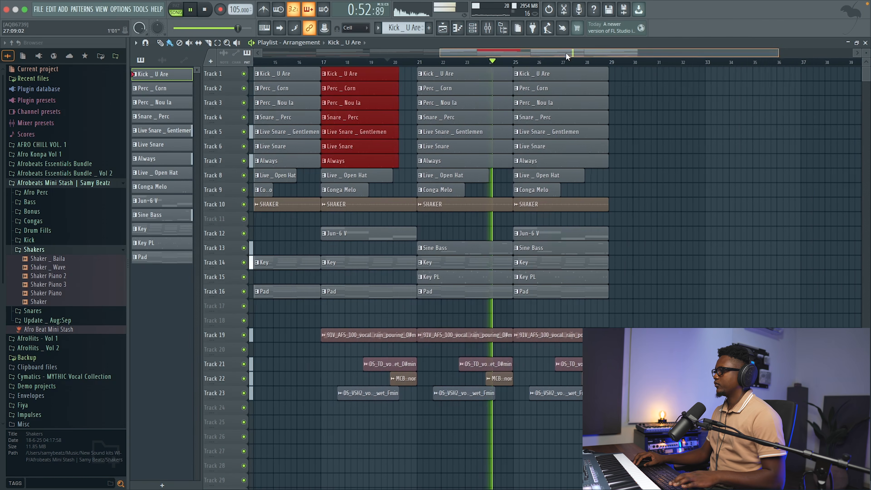
drag(566, 55, 236, 56)
right_click(610, 233)
scroll(592, 377, right, 1)
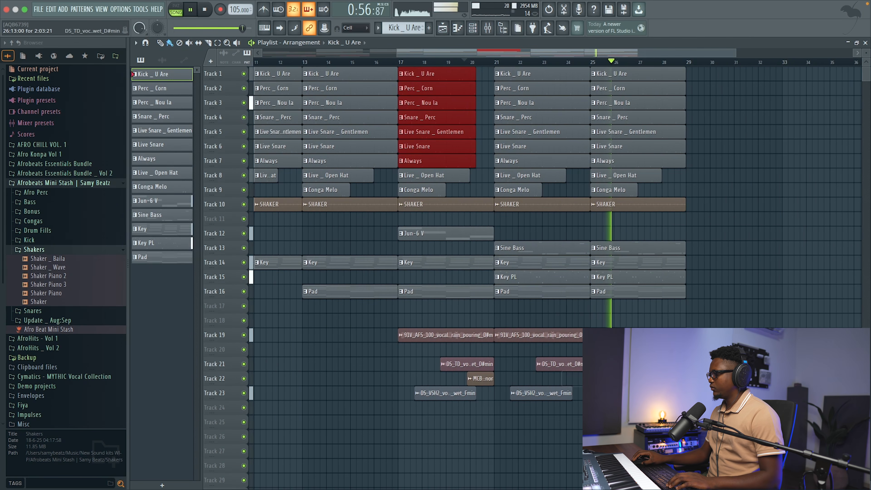
scroll(593, 366, left, 3)
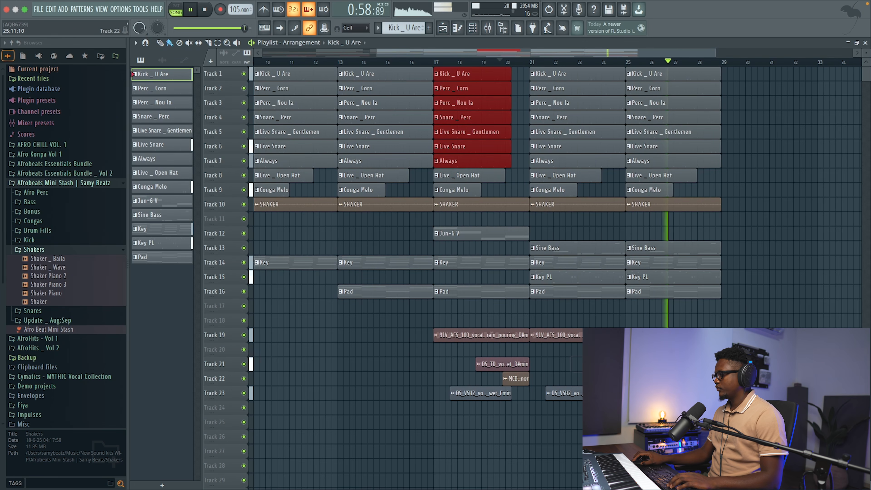
scroll(611, 66, left, 10)
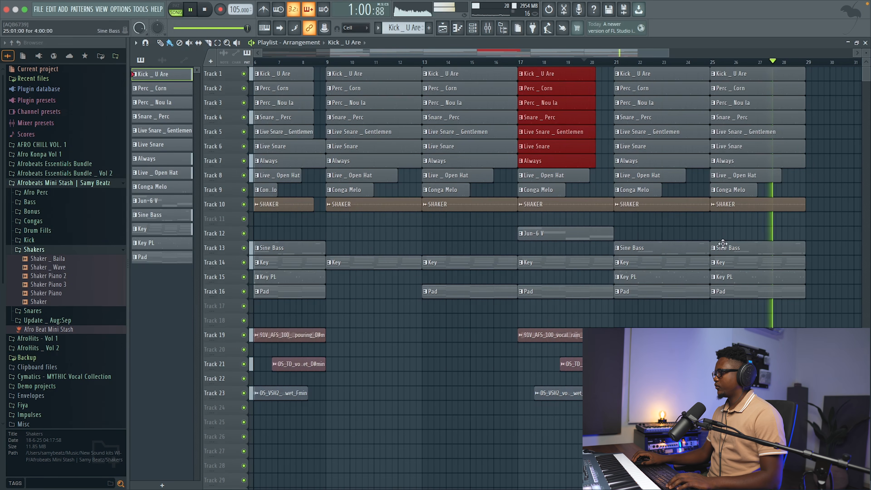
drag(600, 50, 641, 50)
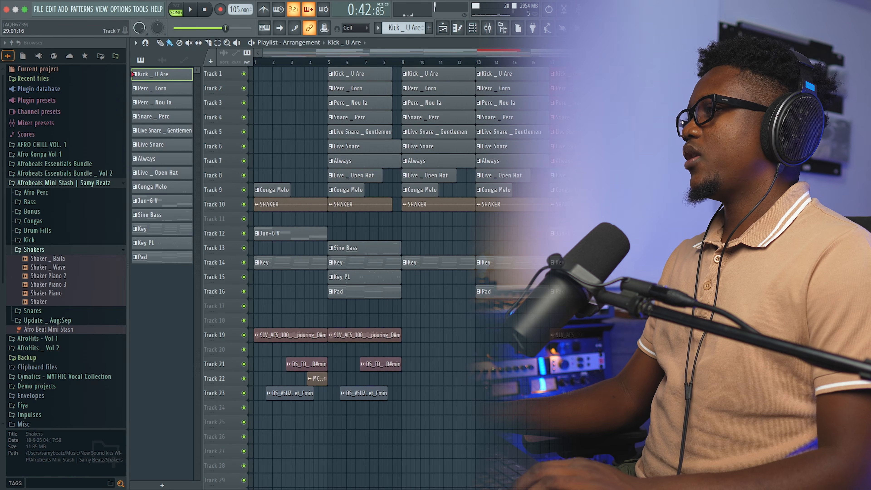
key(space)
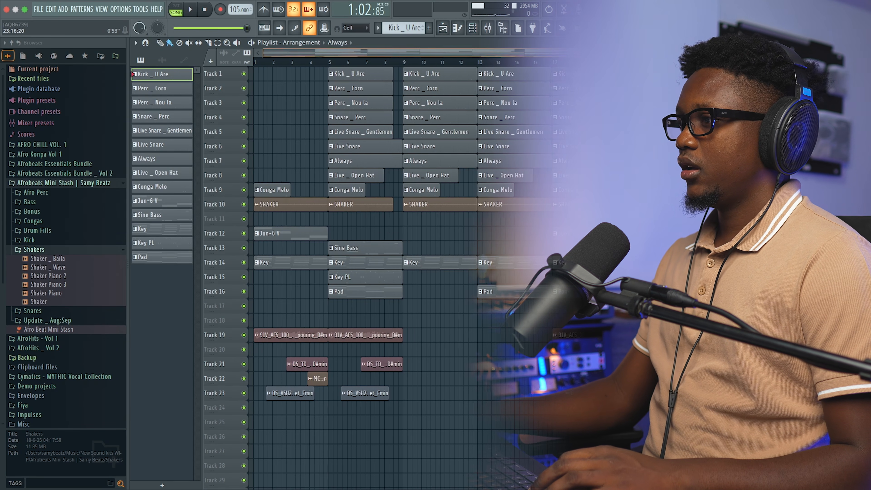
- Load the L1+ Ultramaximizer Stereo limiter on the Master mixer track and set its threshold to -3.7
drag(695, 53, 608, 53)
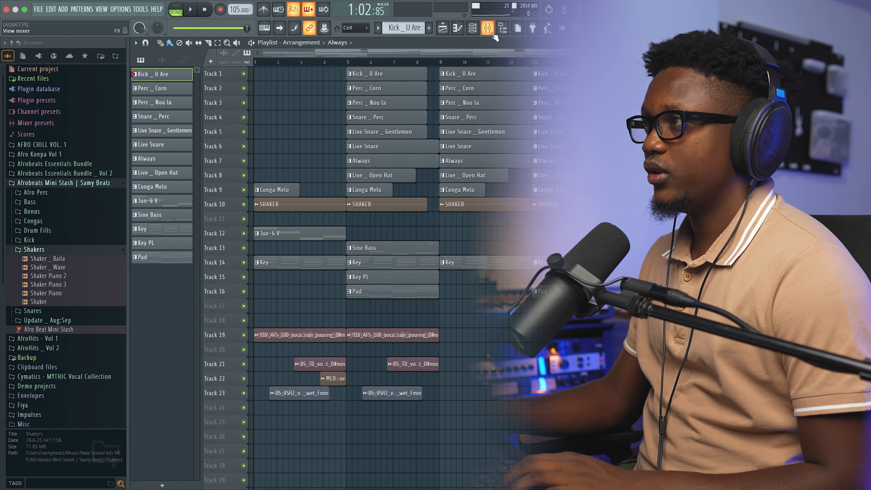
click(487, 28)
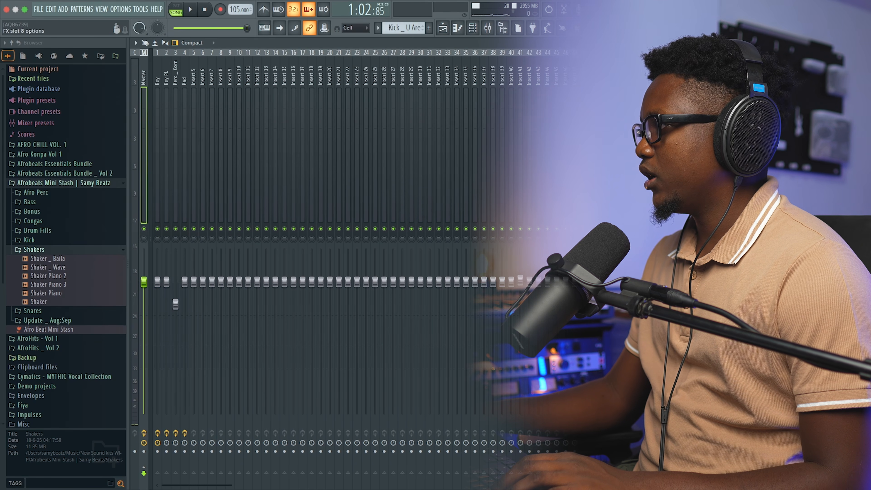
click(786, 168)
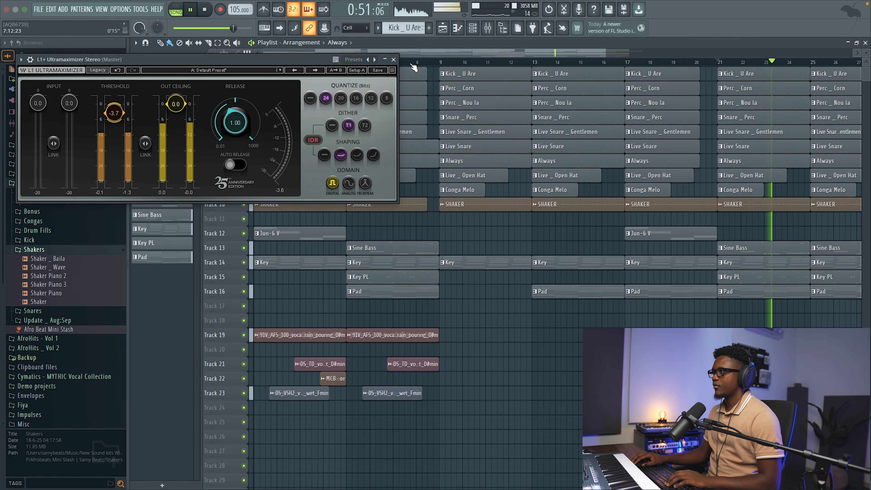
click(395, 60)
- Set the volume multiplier of the 91V_AFS_100 vocal sample to 52%
double_click(319, 335)
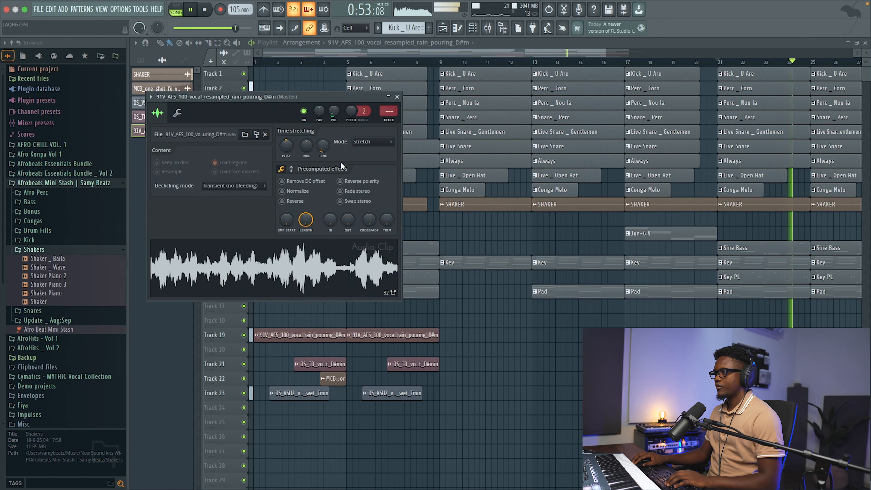
click(178, 113)
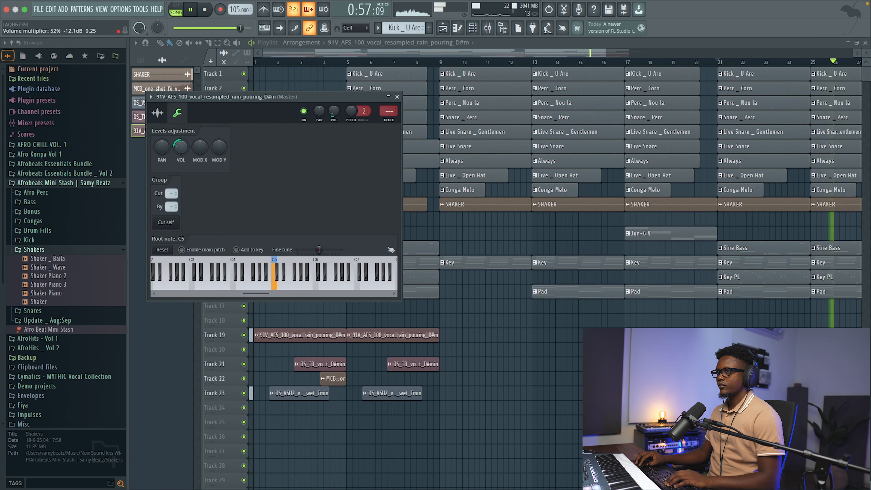
click(398, 97)
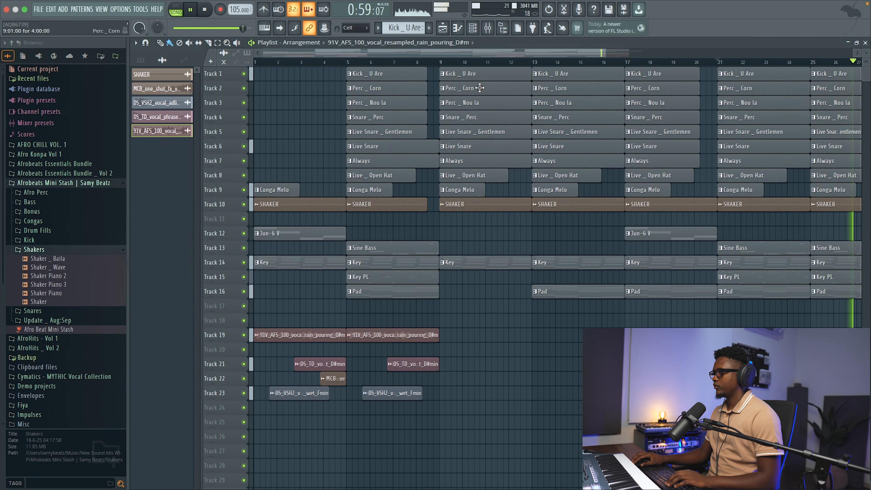
- Check the DS_TD vocal phrase's channel settings and set the DS_VSH2 vocal adlib's channel volume to 11% during playback
drag(609, 51, 723, 53)
key(space)
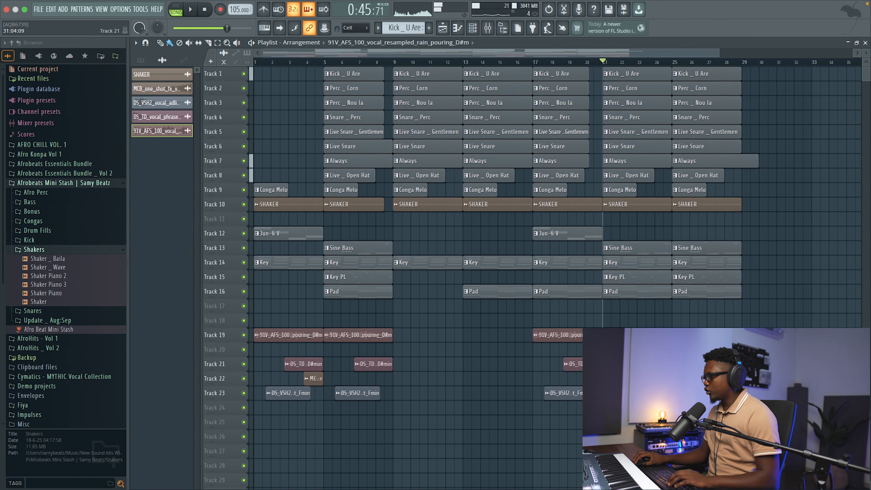
double_click(722, 364)
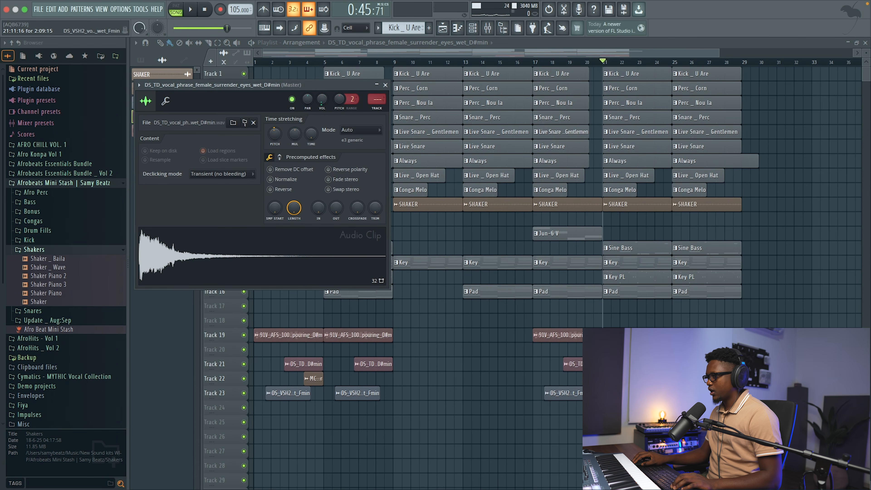
double_click(637, 393)
key(space)
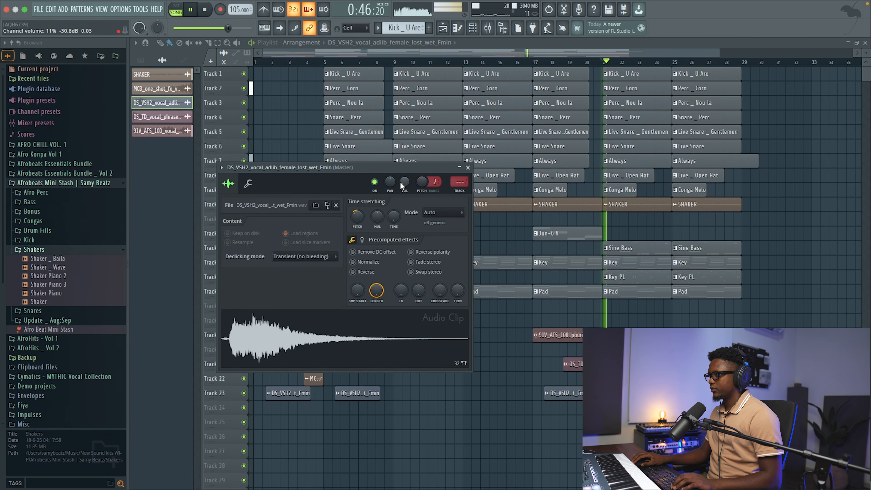
click(468, 168)
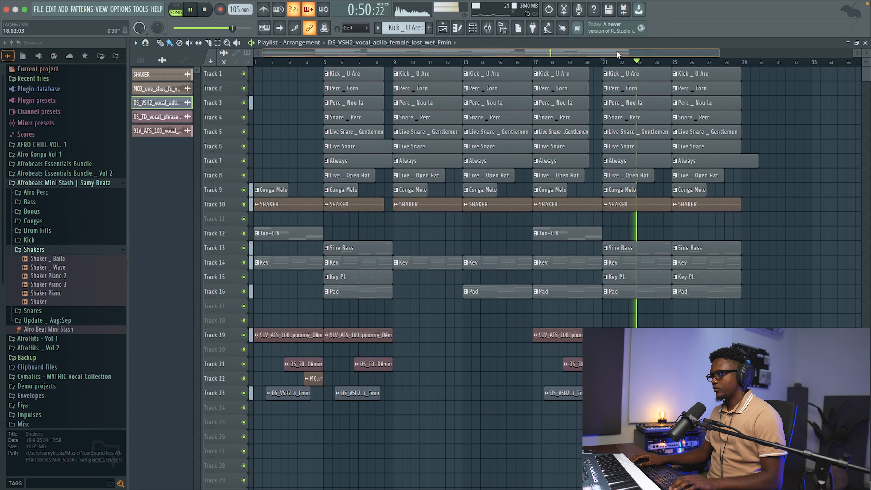
- Place the Kata Kata crash sample at bar 5 on Track 18 and set its channel volume to 7%
drag(720, 57, 670, 58)
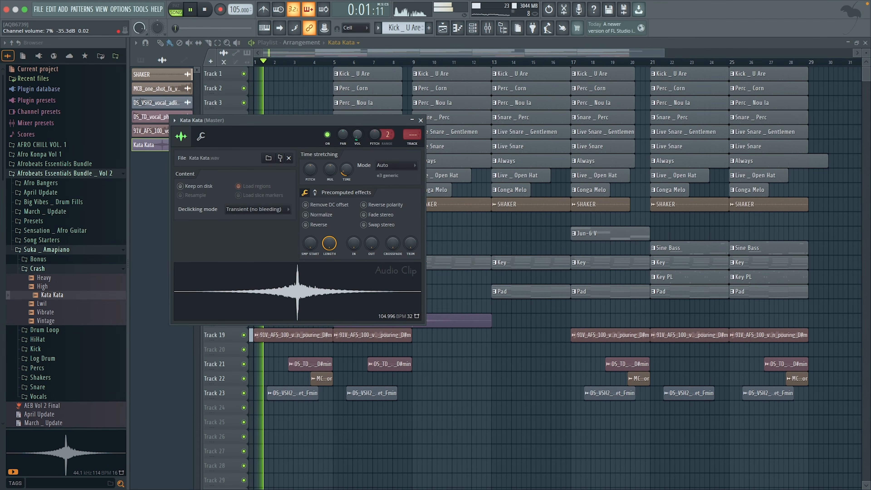
click(422, 120)
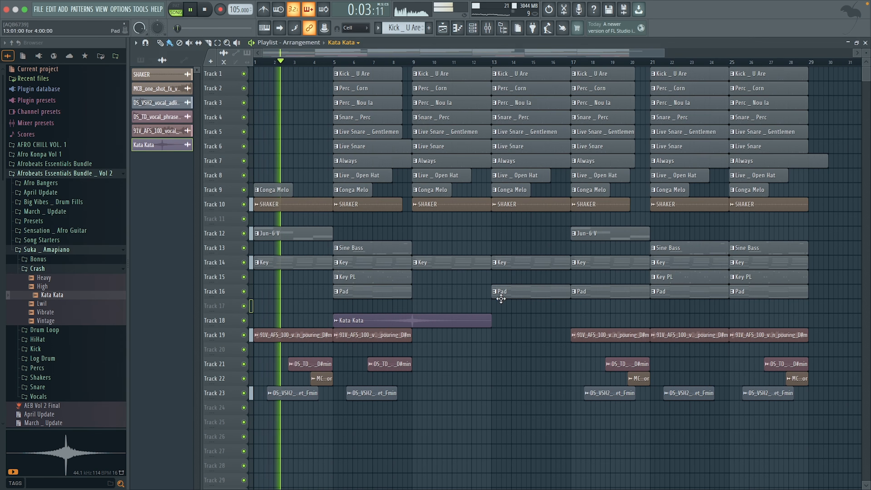
- Try deleting the Kata Kata clip on Track 18 and the 91V vocal clip at bar 17 on Track 19, and undo both deletions
right_click(432, 322)
right_click(626, 329)
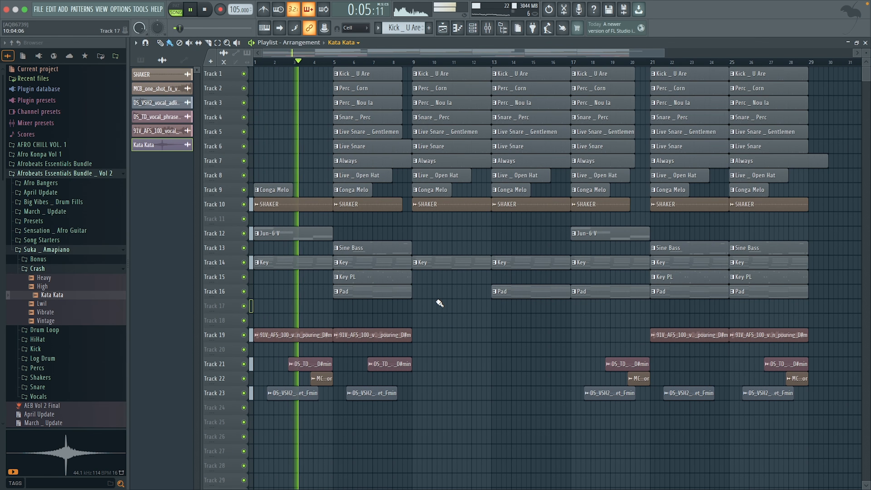
key(ctrl+z)
key(ctrl+z)
- Duplicate the Kata Kata crash to bar 17 on Track 18, and move the bar 20 MCB one-shot on Track 22 back to end at bar 17
drag(406, 322, 638, 321)
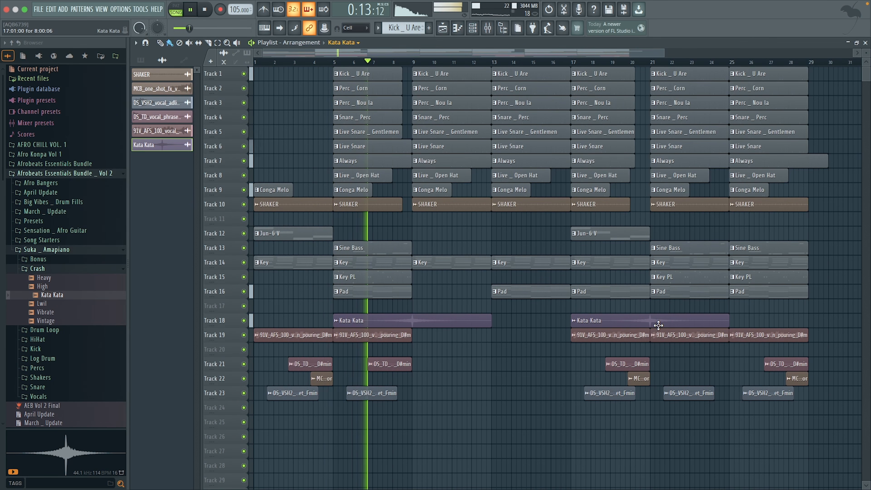
drag(636, 376, 558, 377)
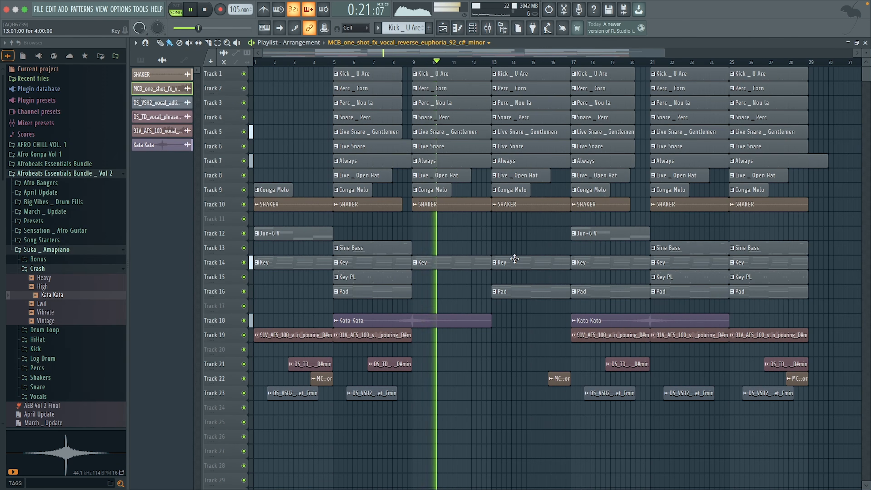
- Delete the SHAKER clips from bars 9 to 16 on Track 10
right_click(467, 205)
right_click(537, 205)
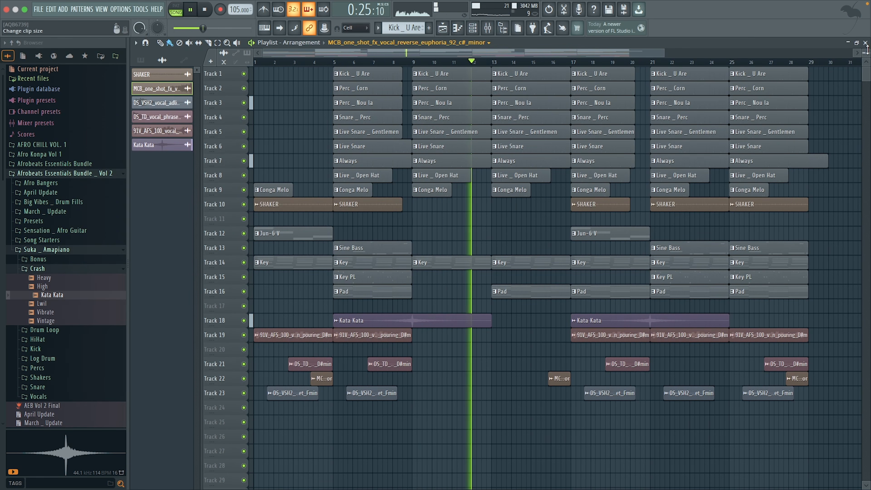
- Set the channel volume of the MCB reverse vocal one-shot on Track 22 to 34%
drag(664, 55, 616, 62)
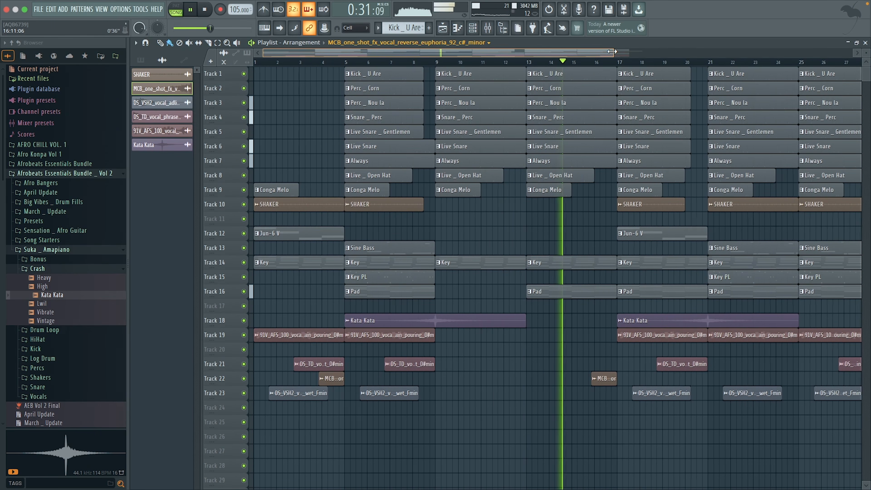
drag(614, 51, 614, 50)
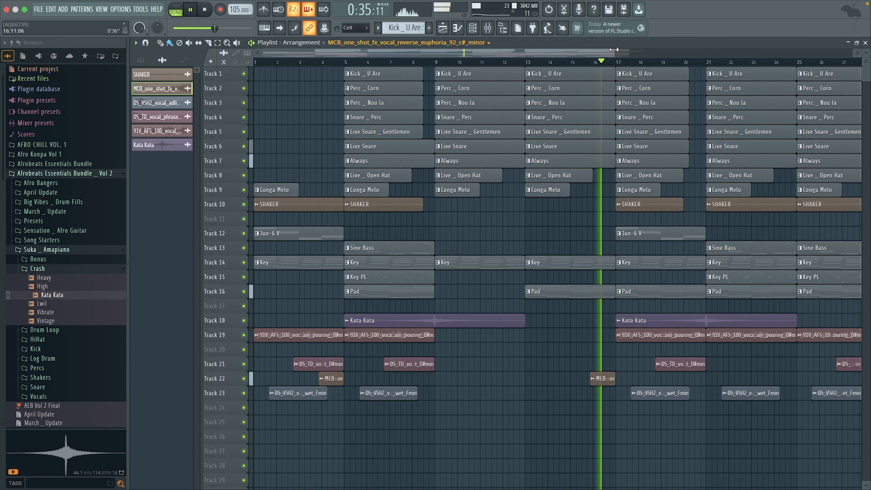
double_click(601, 378)
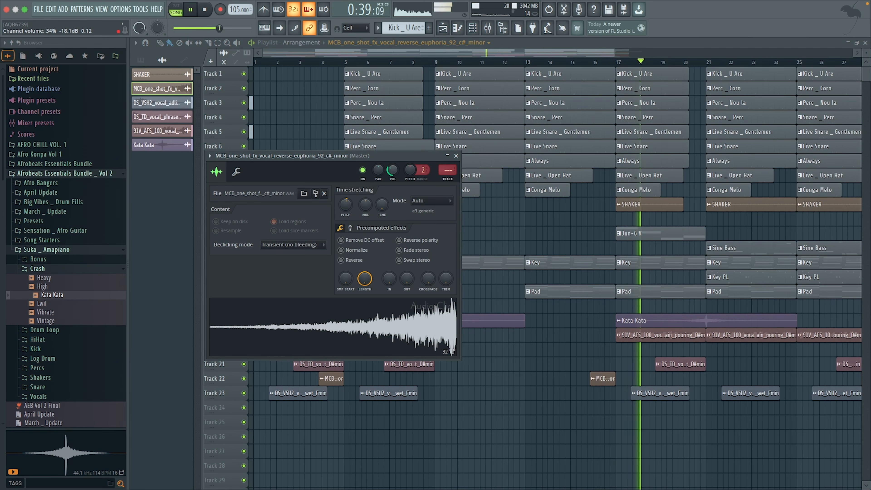
click(456, 156)
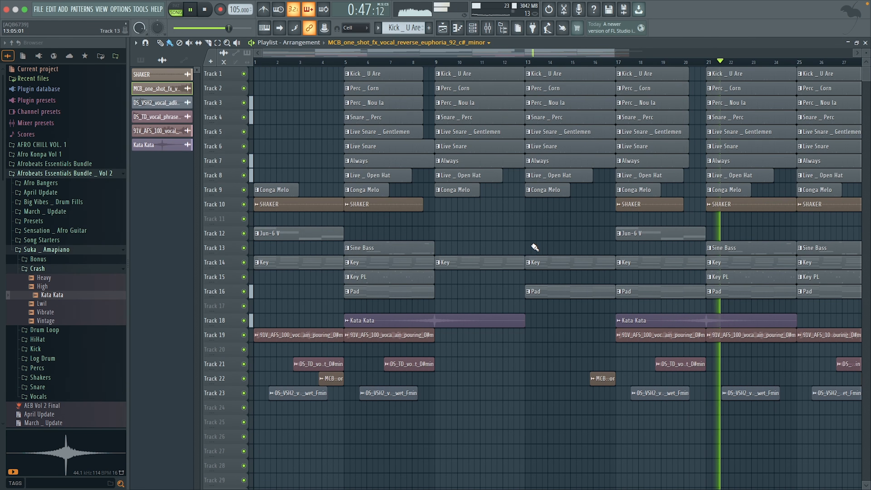
- Select the Key PL pattern at bar 21 on Track 15 and view its notes in the Channel rack
click(725, 279)
key(F6)
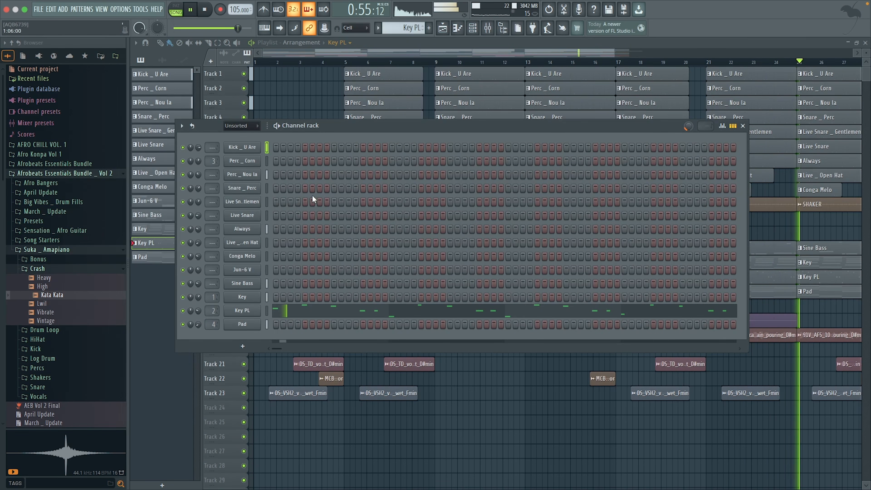
key(F6)
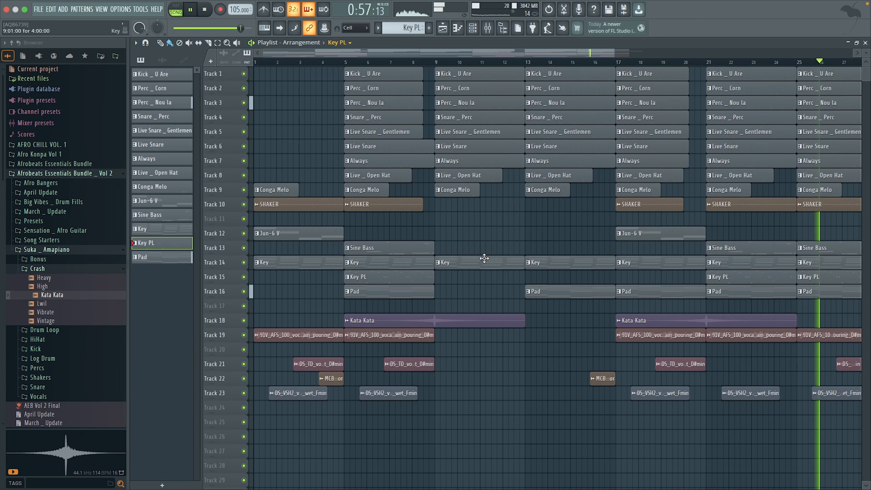